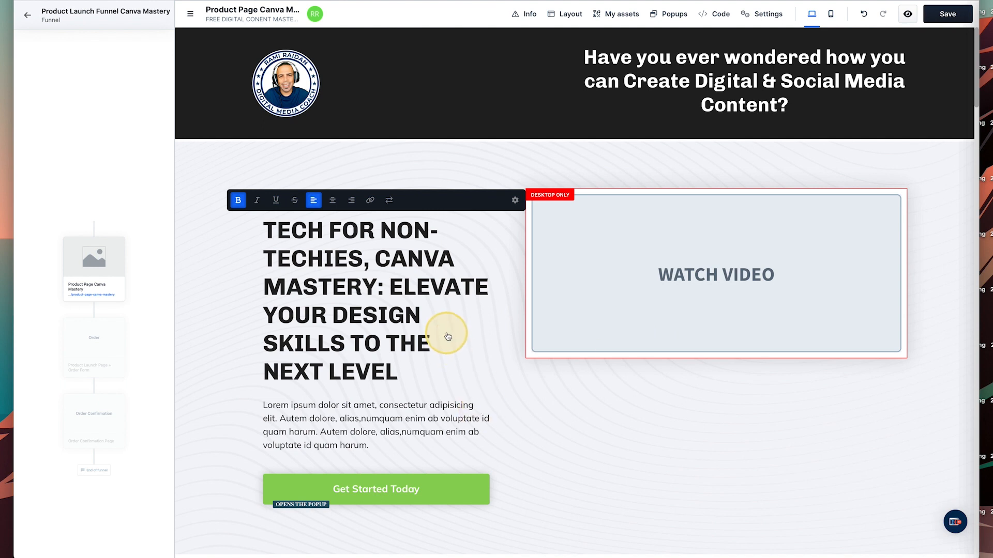
Select the main heading and hero section, then open the Sales step page.
{"action": "left_click", "coordinate": [429, 354]}
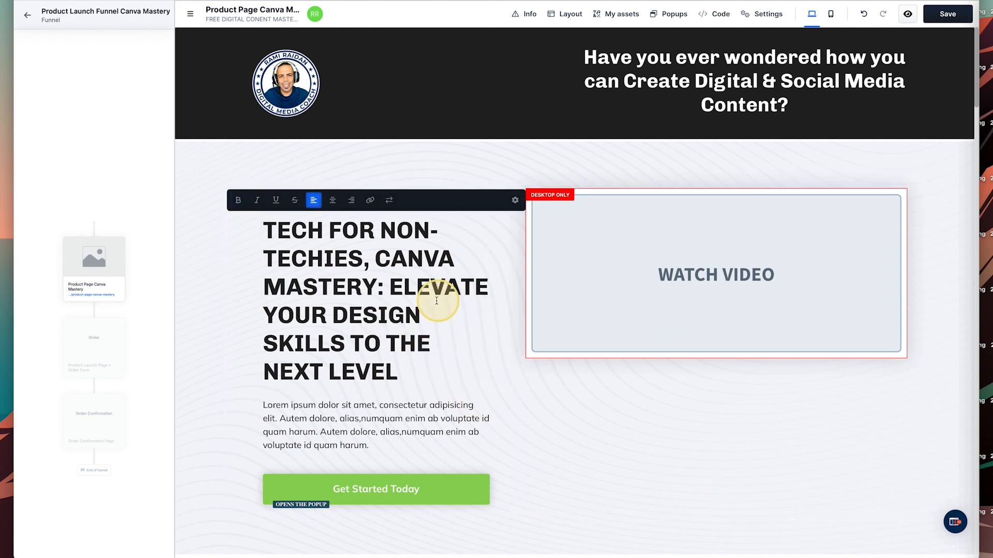
{"action": "left_click", "coordinate": [411, 186]}
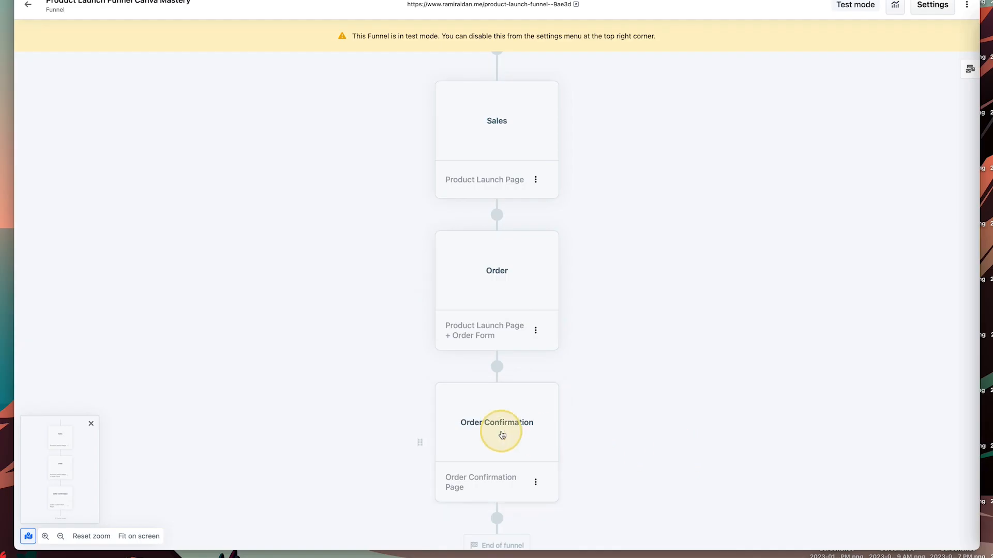
{"action": "left_click", "coordinate": [495, 136]}
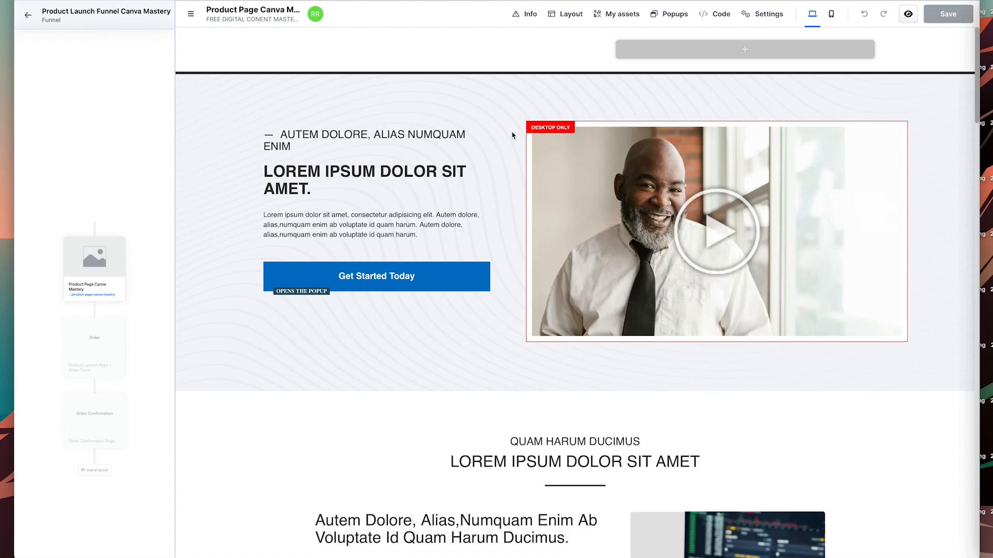
Submit the test payment for the $299.00 Canva Mastery order.
{"action": "scroll", "coordinate": [550, 212], "scroll_direction": "down", "scroll_amount": 10}
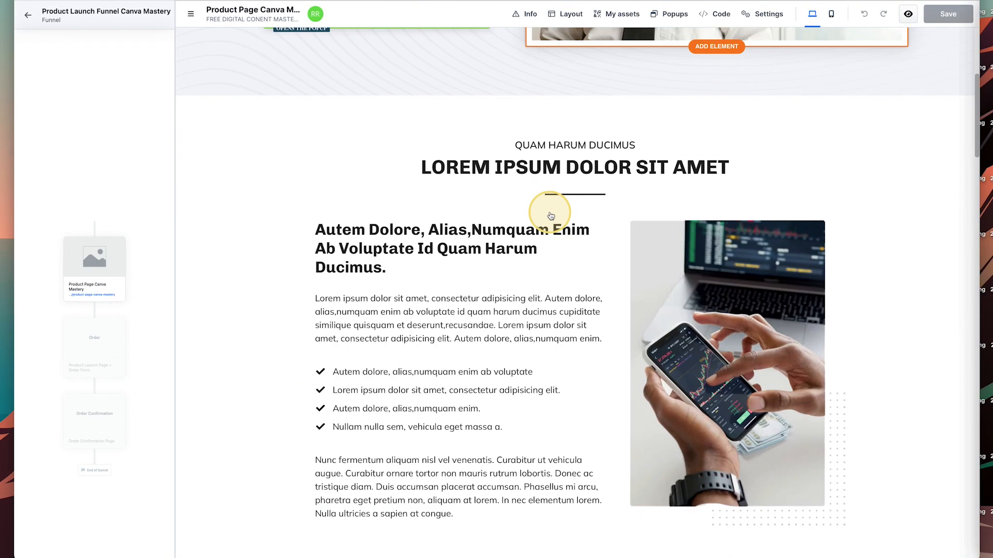
{"action": "scroll", "coordinate": [551, 216], "scroll_direction": "down", "scroll_amount": 15}
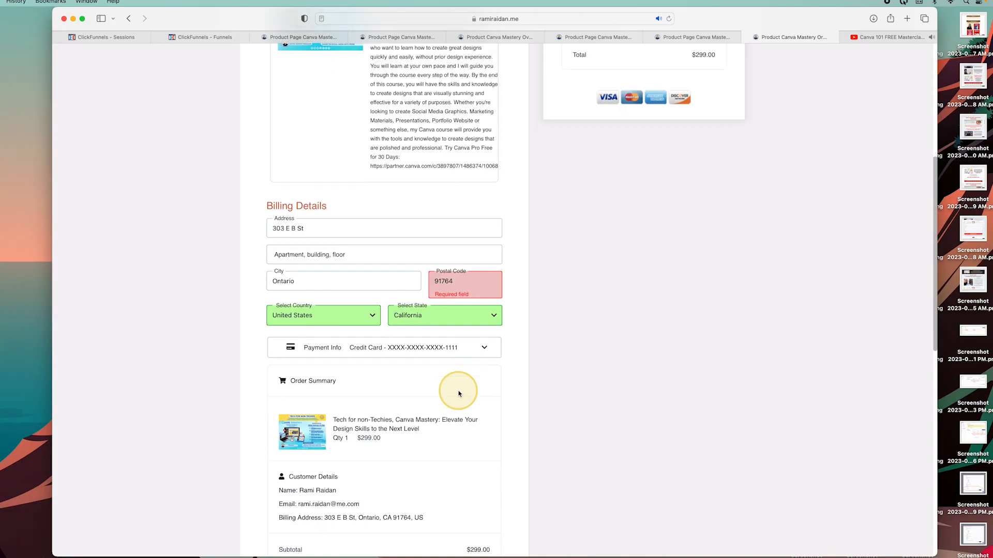
{"action": "scroll", "coordinate": [458, 394], "scroll_direction": "down", "scroll_amount": 5}
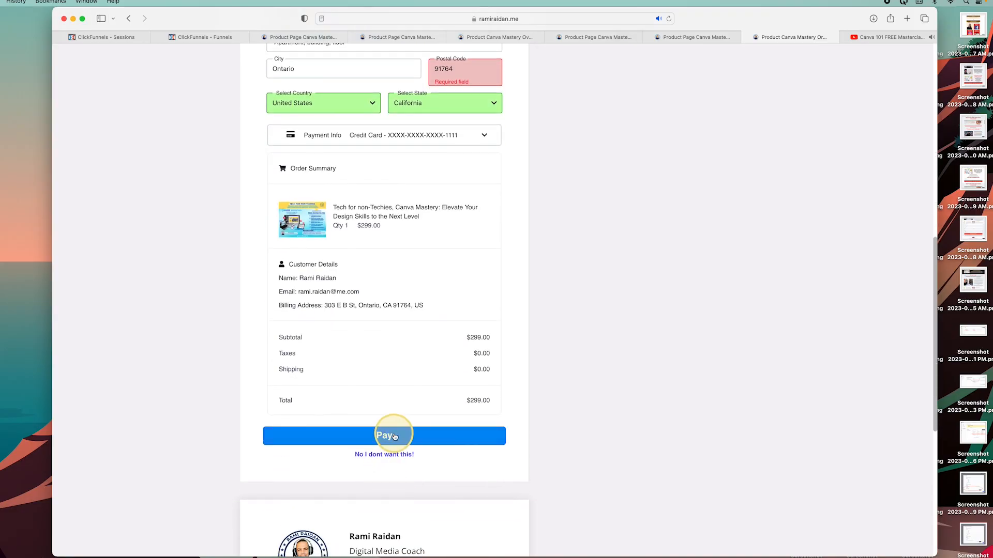
{"action": "left_click", "coordinate": [400, 439]}
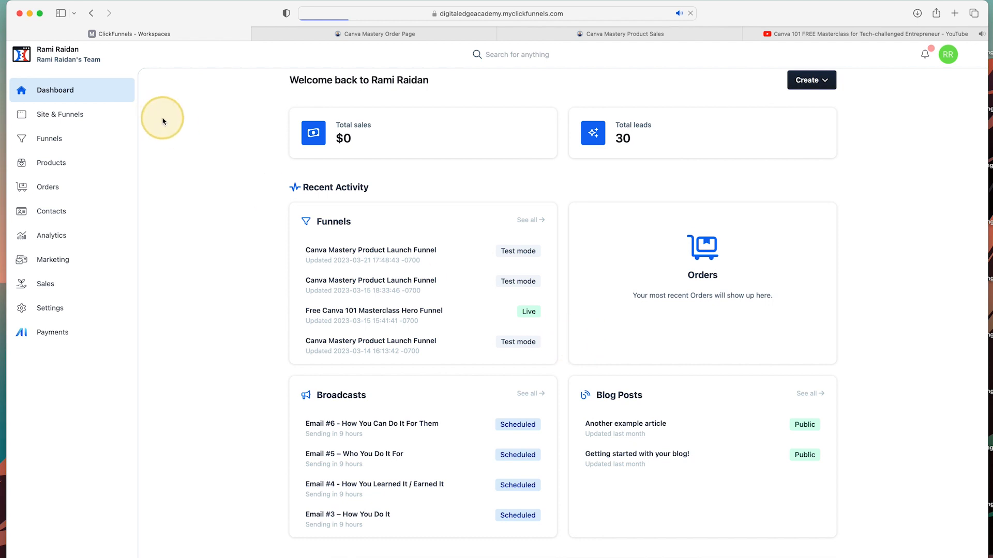
From Funnels, discard the blank new funnel and browse the Recipes template gallery instead.
{"action": "left_click", "coordinate": [56, 140]}
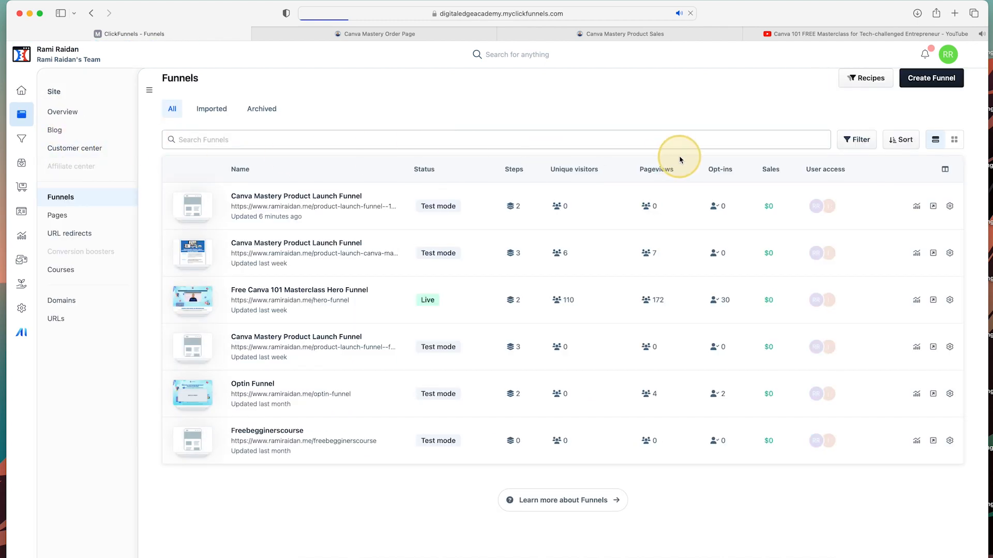
{"action": "left_click", "coordinate": [931, 76]}
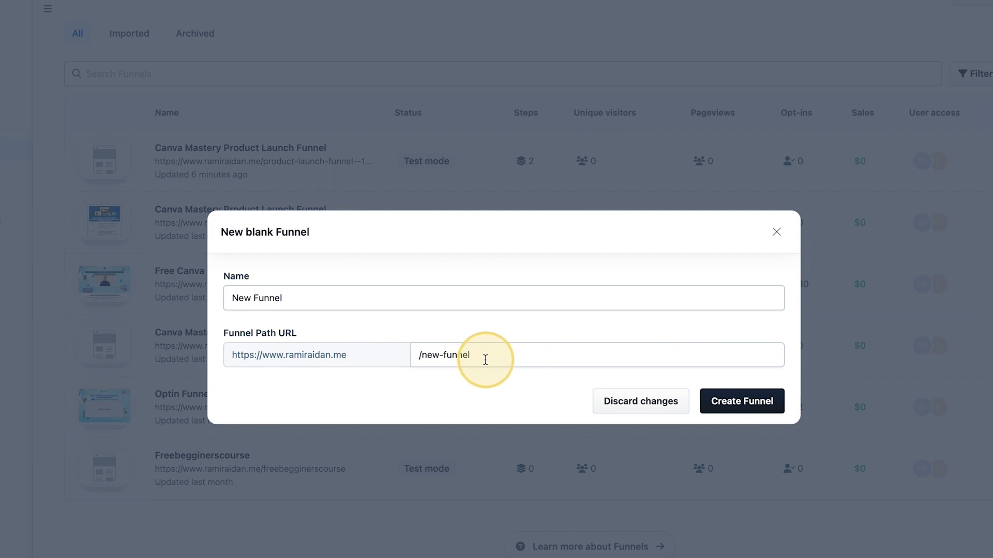
{"action": "left_click", "coordinate": [654, 406]}
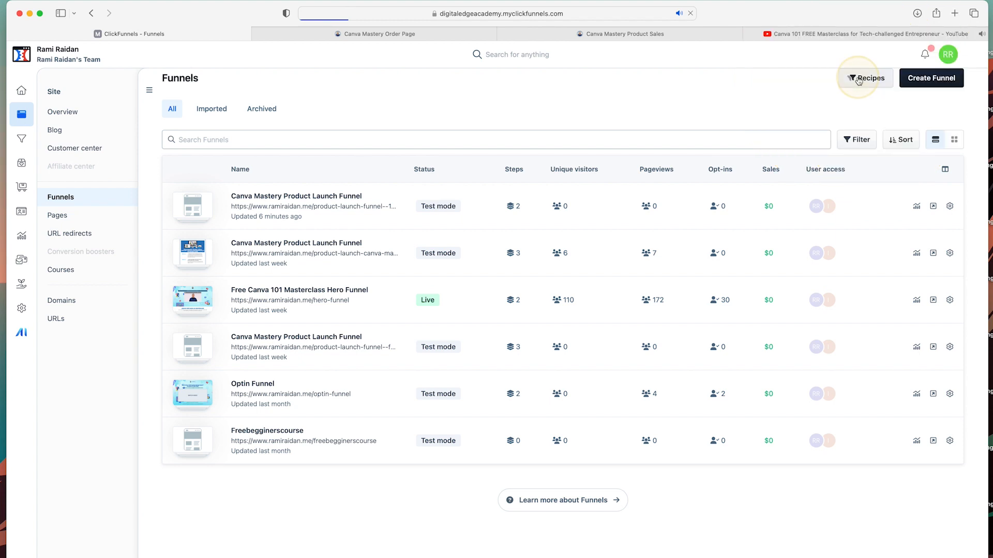
{"action": "left_click", "coordinate": [870, 80]}
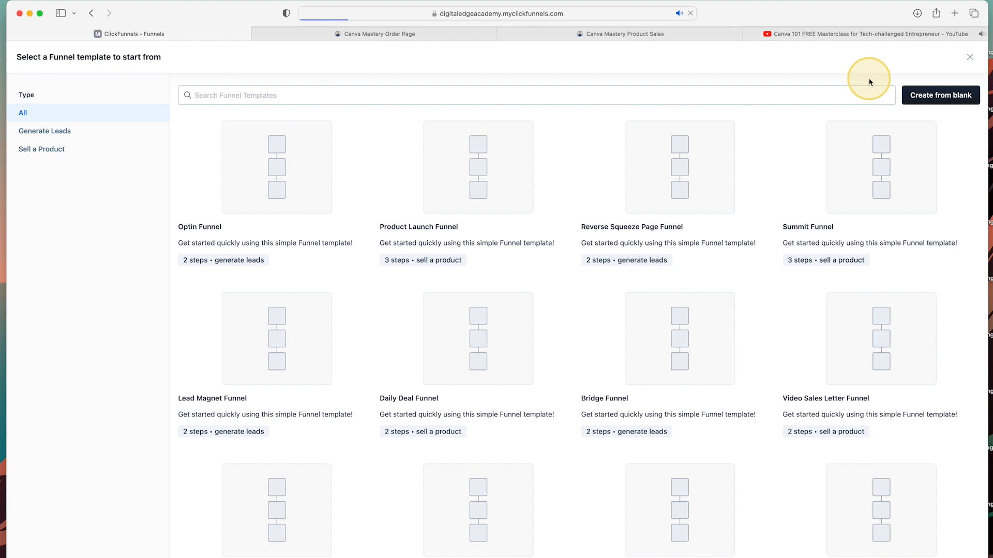
Build 'Product Launch Funnel Canva Mastery' from the Product Launch Funnel template.
{"action": "mouse_move", "coordinate": [321, 177]}
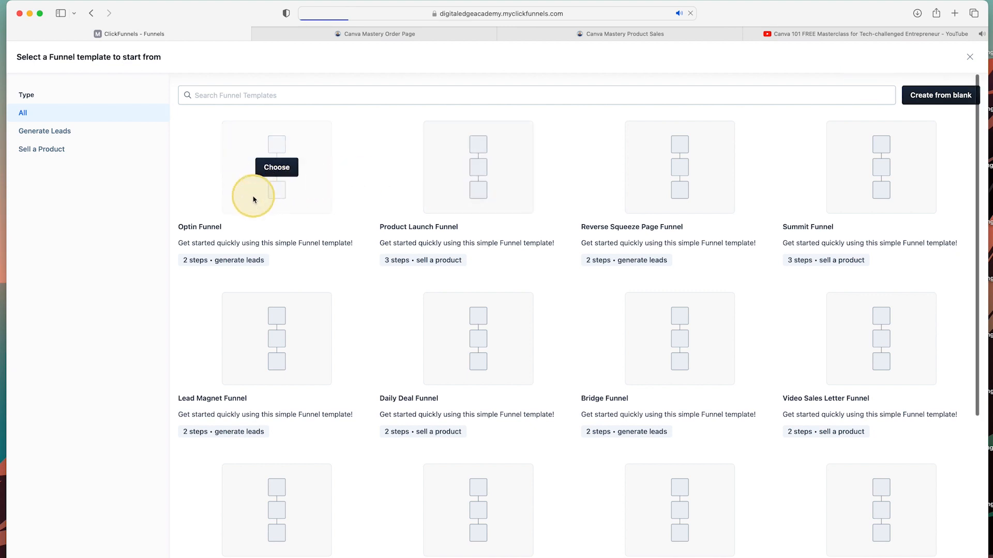
{"action": "mouse_move", "coordinate": [463, 192]}
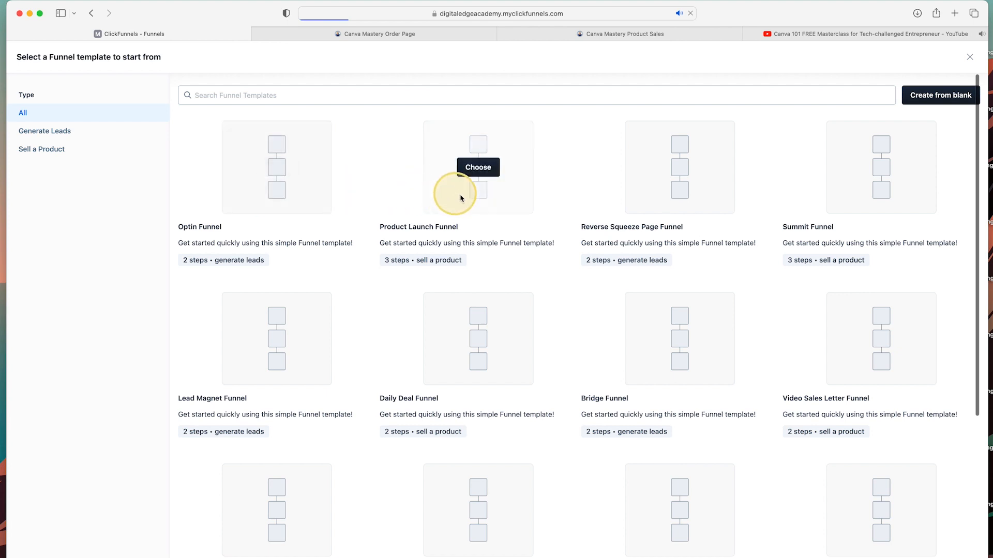
{"action": "left_click", "coordinate": [481, 171]}
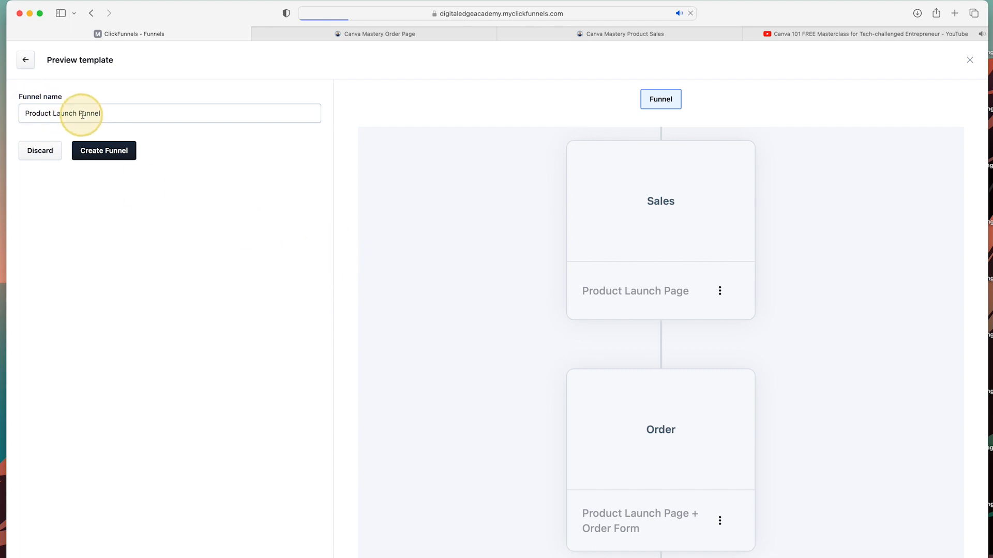
{"action": "left_click", "coordinate": [130, 115]}
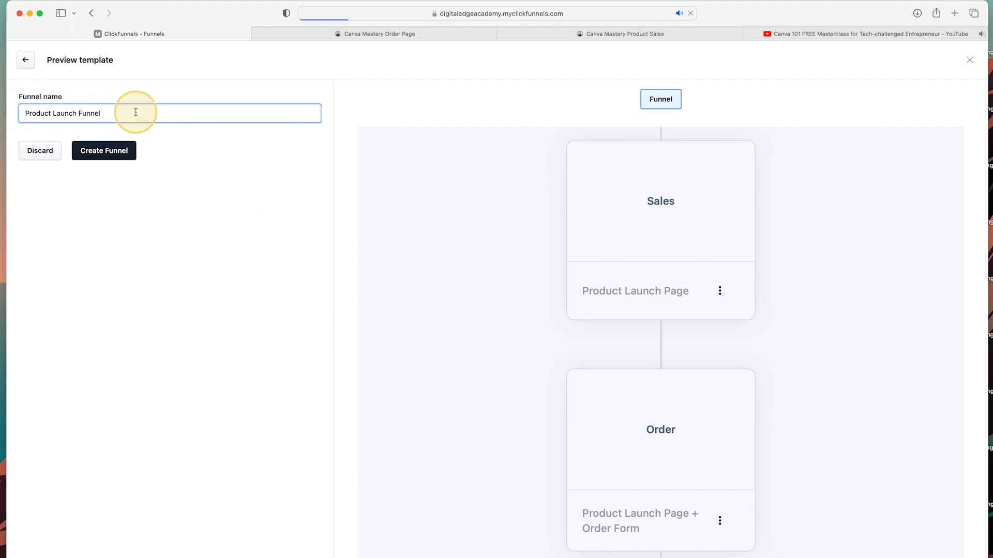
{"action": "type", "text": "Canva Mastery"}
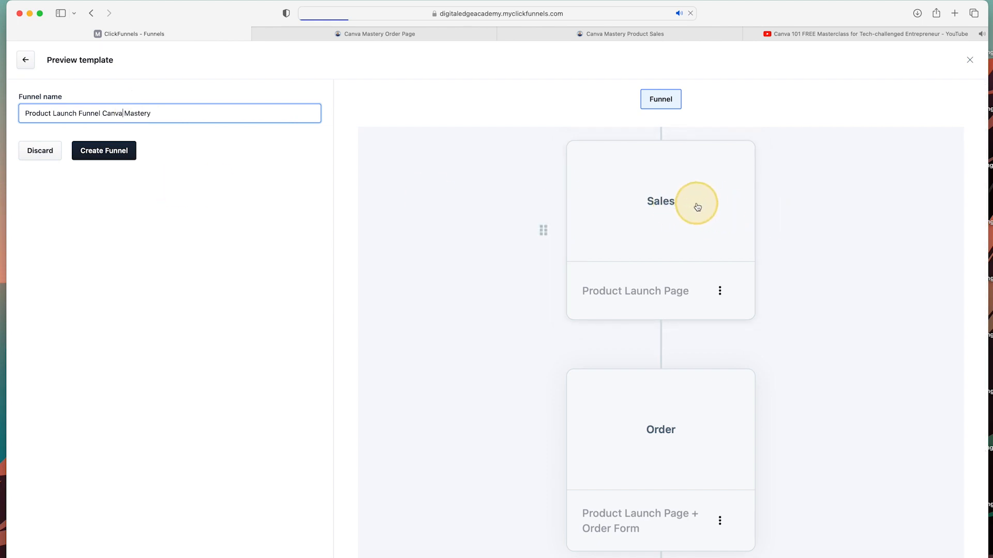
{"action": "scroll", "coordinate": [708, 210], "scroll_direction": "down", "scroll_amount": 2}
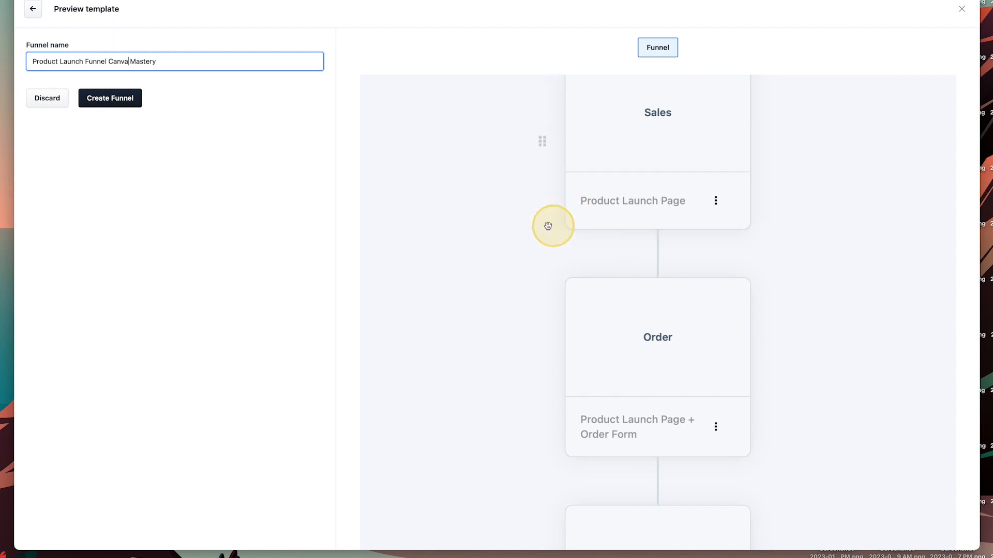
{"action": "left_click", "coordinate": [107, 100]}
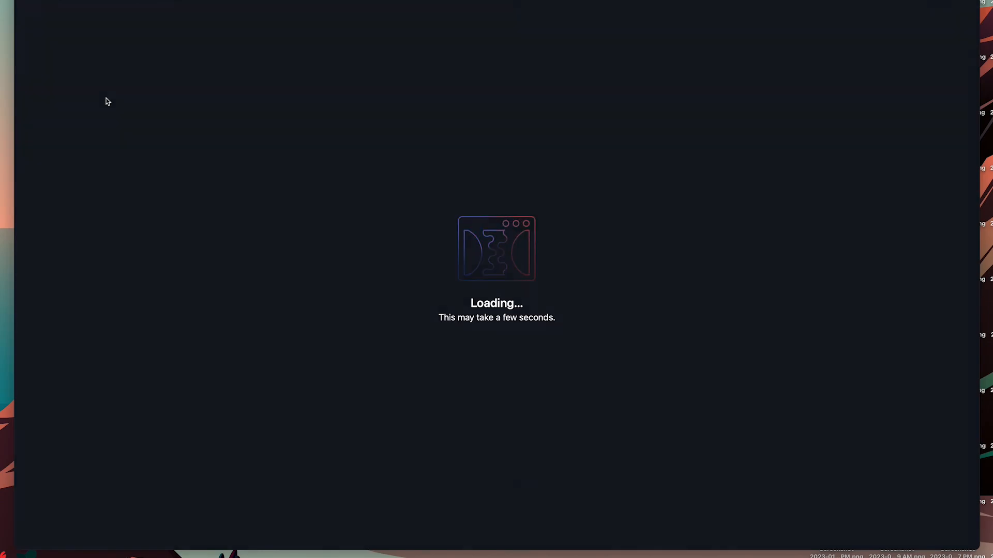
Filter the Sales step's page designs to Sales and pick the Lime Green Video Sales Letter Page.
{"action": "scroll", "coordinate": [533, 224], "scroll_direction": "down", "scroll_amount": 2}
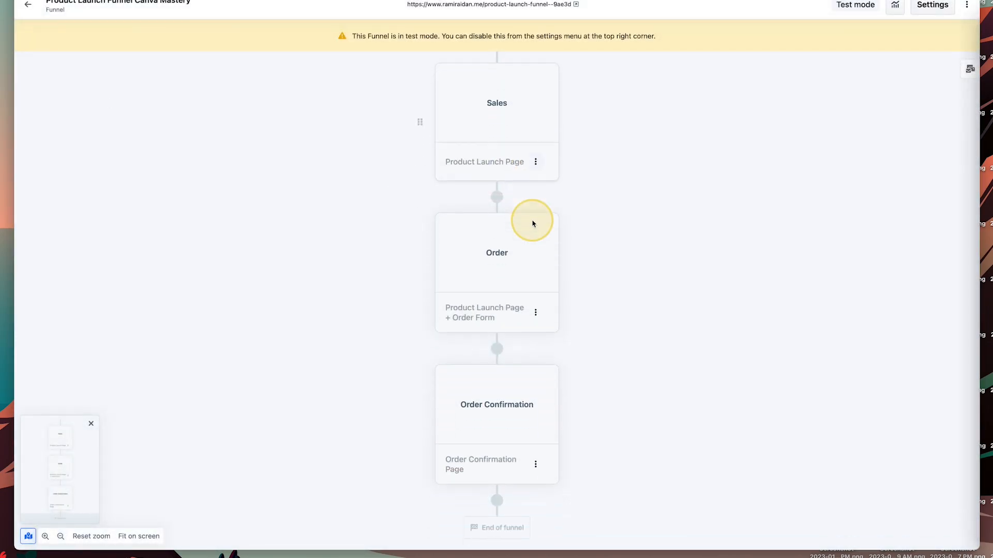
{"action": "scroll", "coordinate": [534, 220], "scroll_direction": "up", "scroll_amount": 1}
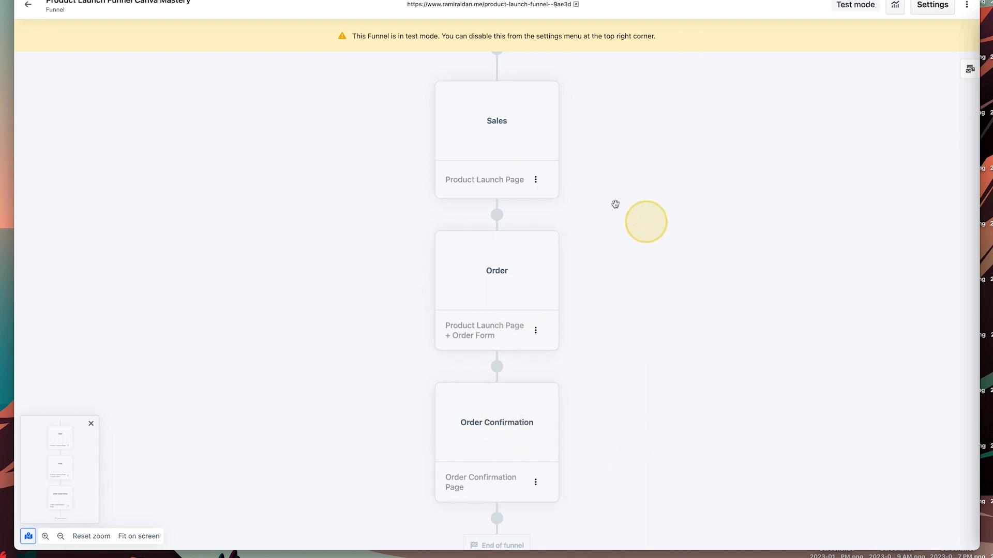
{"action": "left_click", "coordinate": [501, 133]}
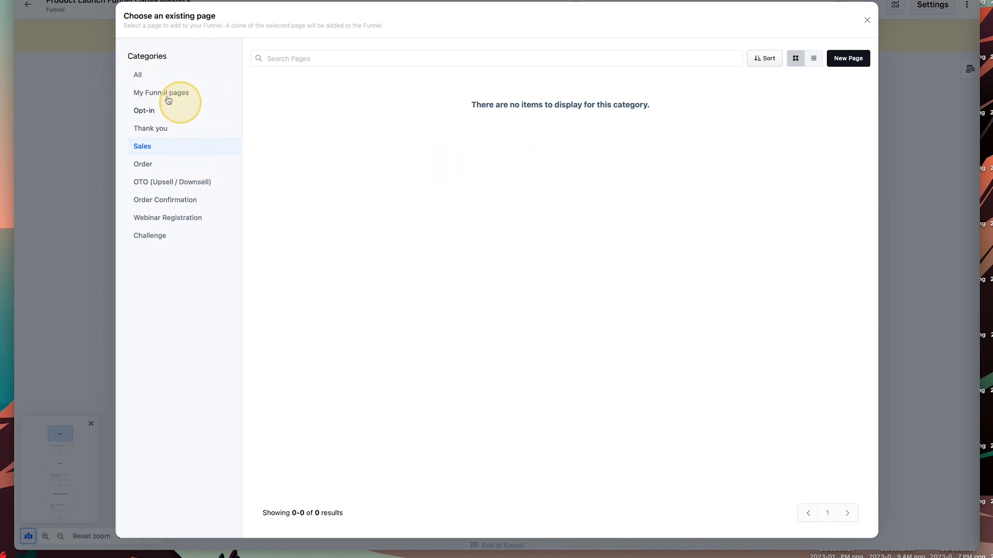
{"action": "left_click", "coordinate": [138, 75]}
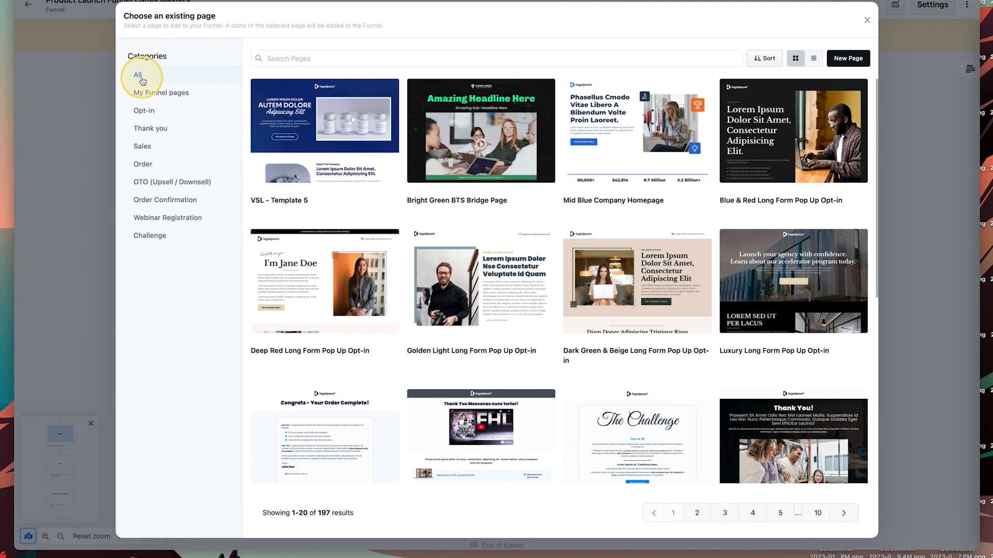
{"action": "left_click", "coordinate": [147, 147]}
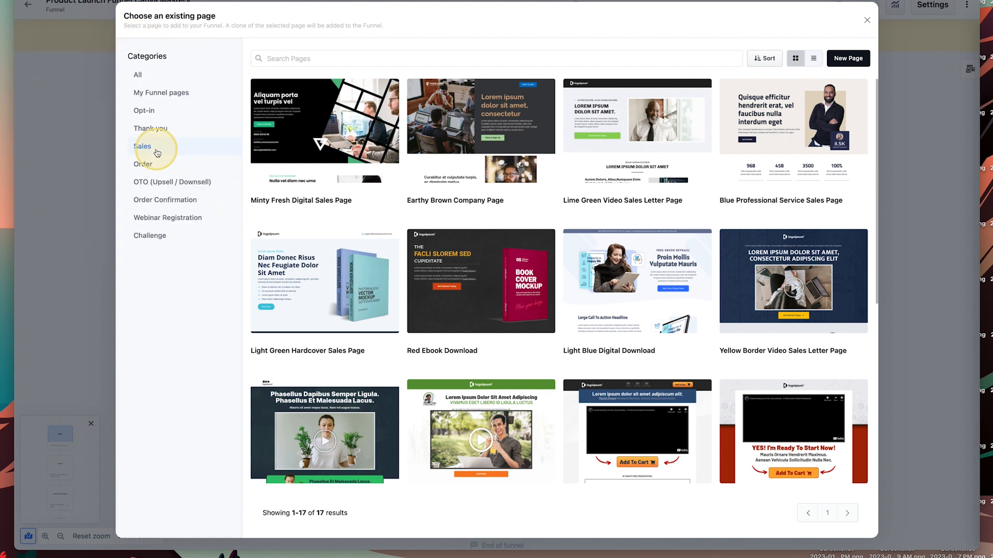
{"action": "mouse_move", "coordinate": [600, 132]}
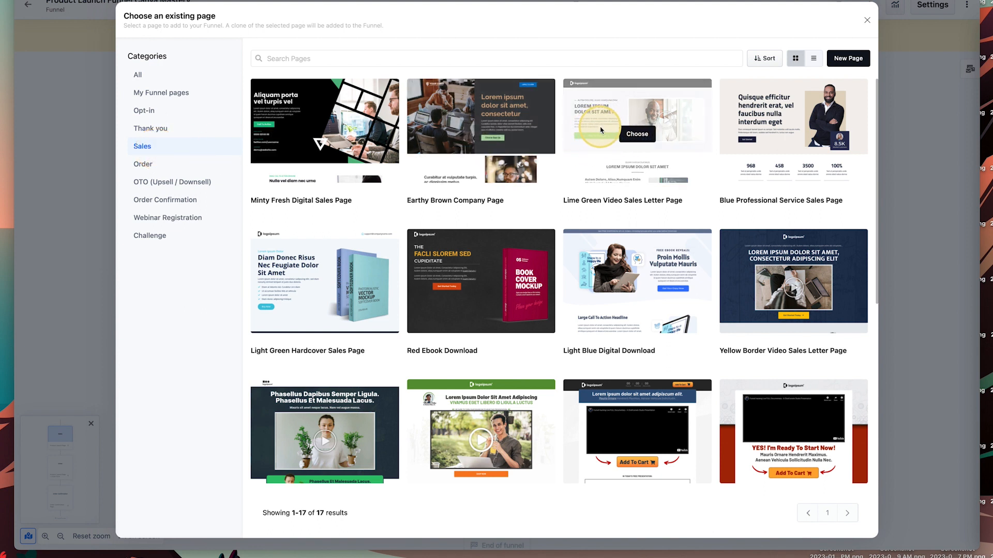
{"action": "left_click", "coordinate": [650, 136]}
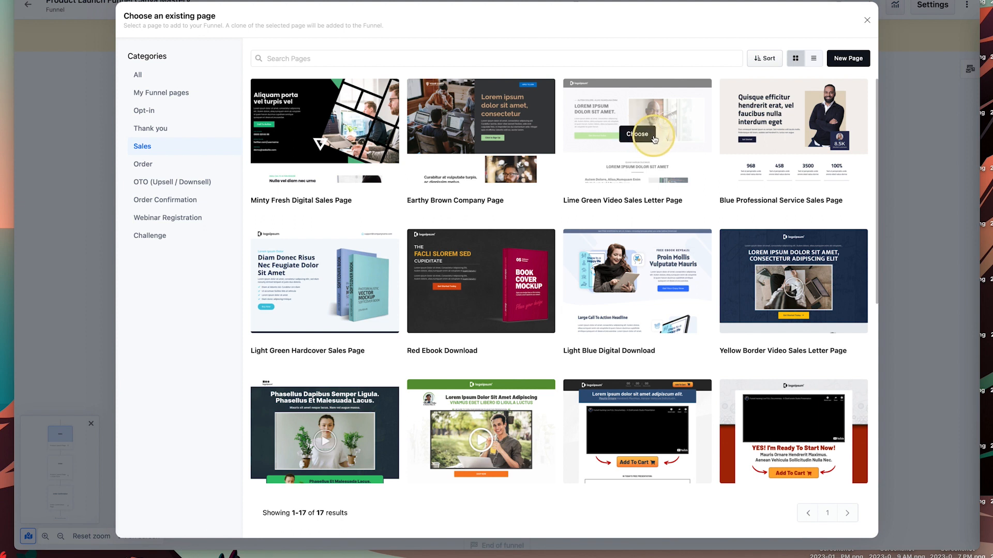
Create the Sales page 'Product Page Canva Mastery' from the Lime Green design.
{"action": "left_click", "coordinate": [641, 137]}
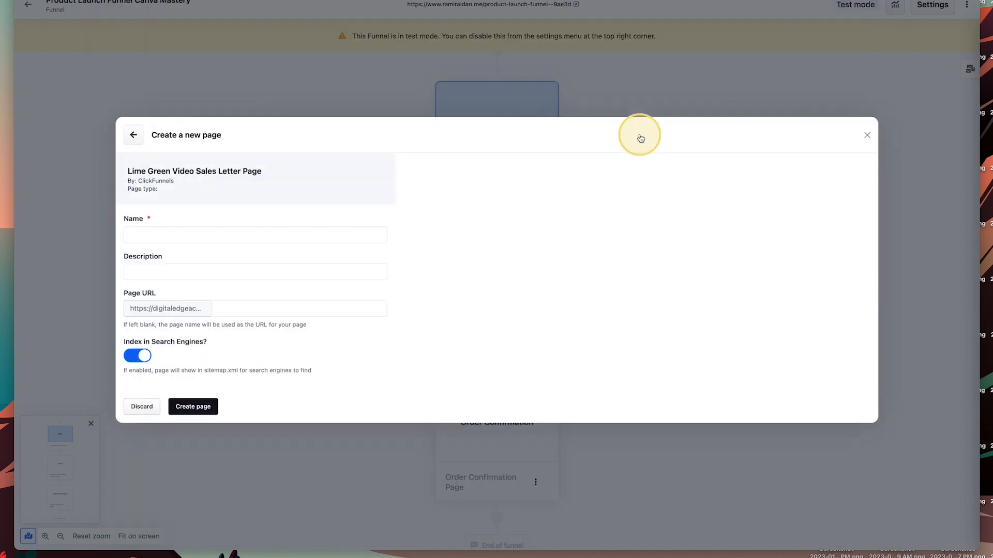
{"action": "left_click", "coordinate": [122, 176]}
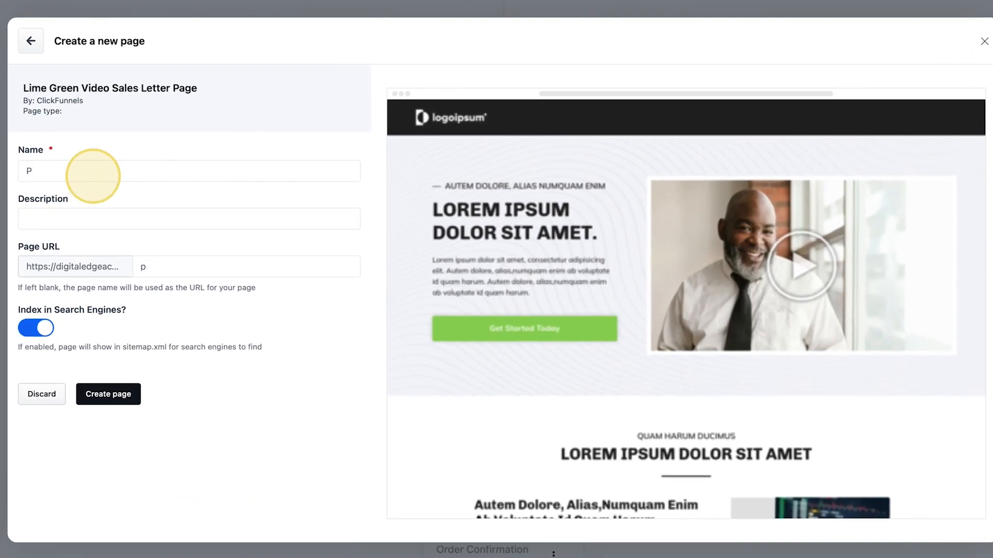
{"action": "type", "text": "Product Page Canva Mastery"}
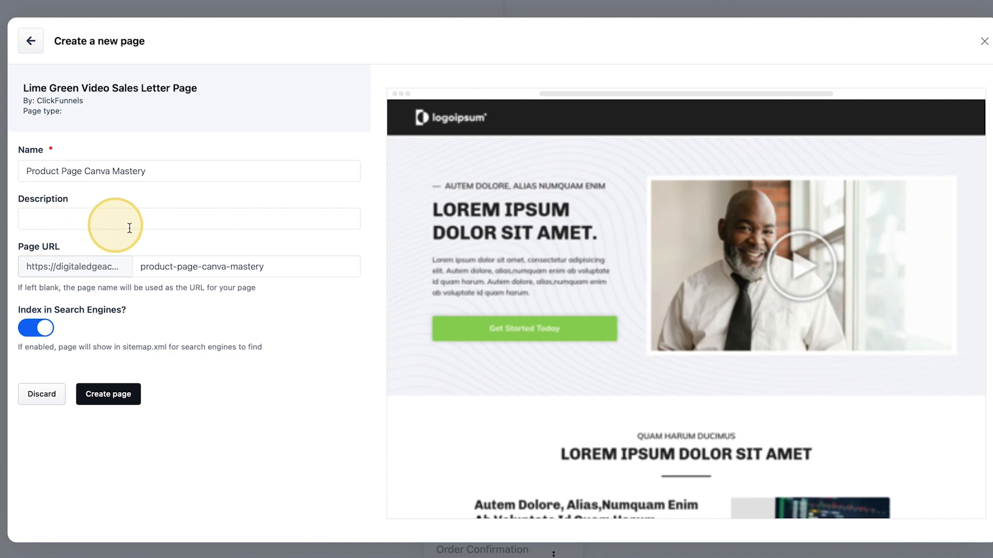
{"action": "left_click", "coordinate": [112, 394]}
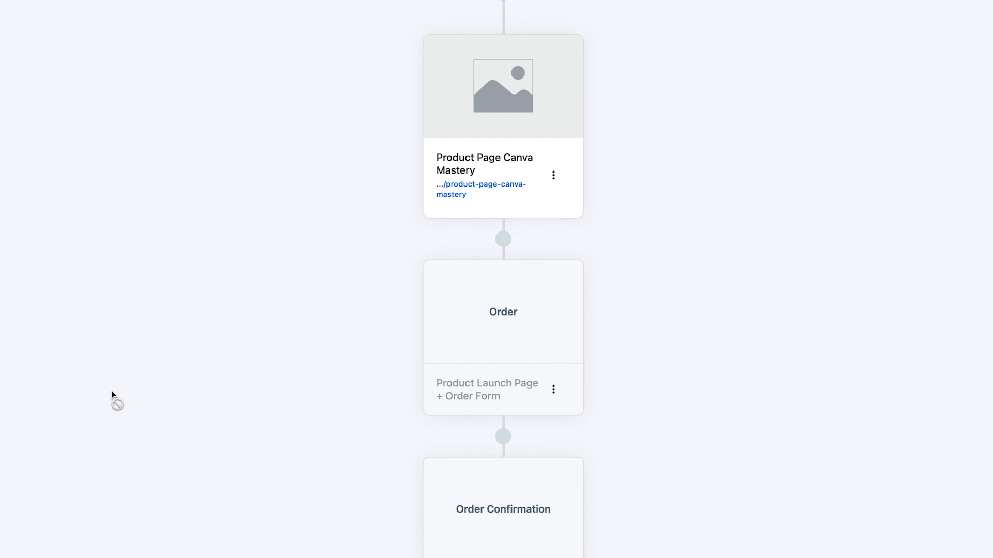
Open the Product Page Canva Mastery page in the page editor.
{"action": "mouse_move", "coordinate": [564, 98]}
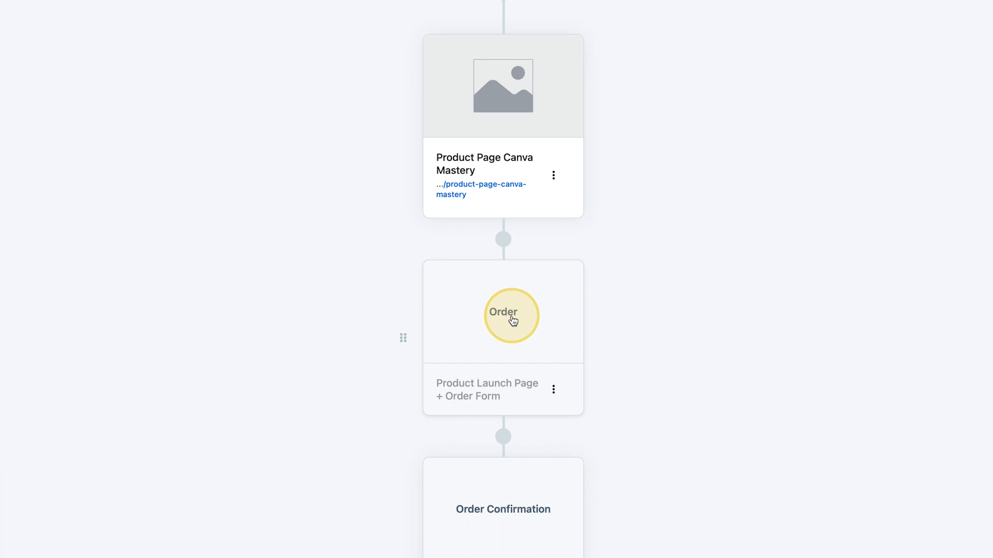
{"action": "mouse_move", "coordinate": [448, 54]}
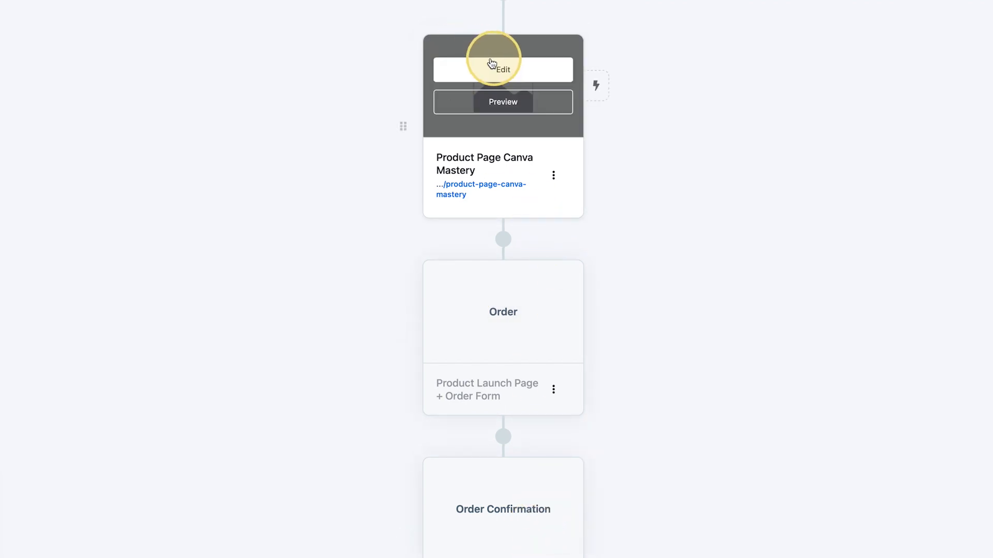
{"action": "left_click", "coordinate": [504, 71]}
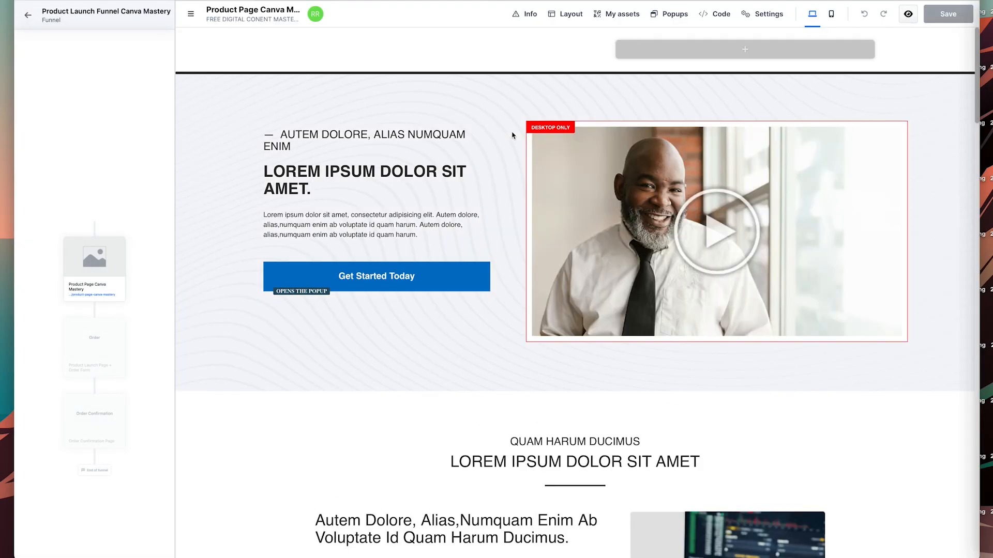
Remove the presenter thumbnail from the hero video popup, leaving a WATCH VIDEO placeholder.
{"action": "scroll", "coordinate": [550, 215], "scroll_direction": "down", "scroll_amount": 15}
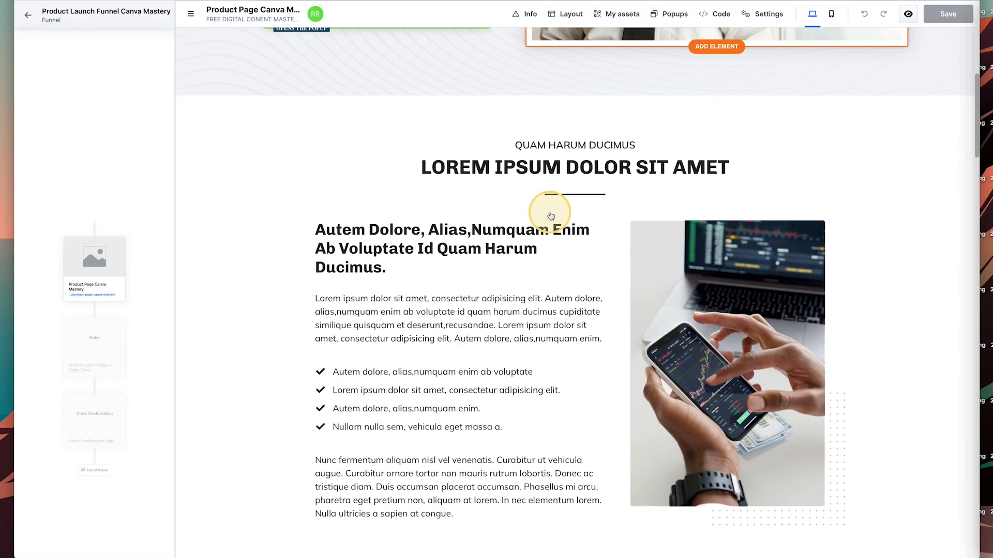
{"action": "scroll", "coordinate": [551, 215], "scroll_direction": "down", "scroll_amount": 15}
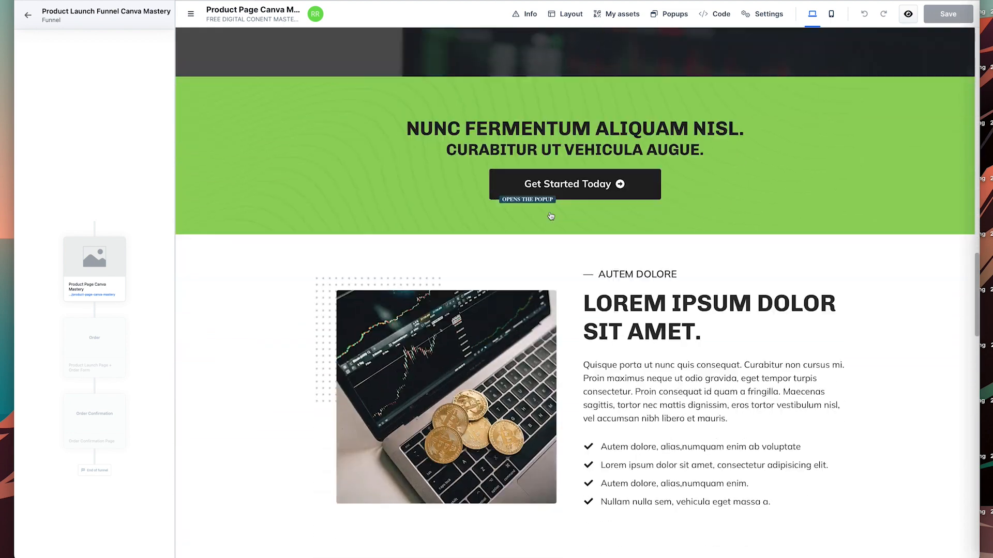
{"action": "scroll", "coordinate": [551, 215], "scroll_direction": "down", "scroll_amount": 8}
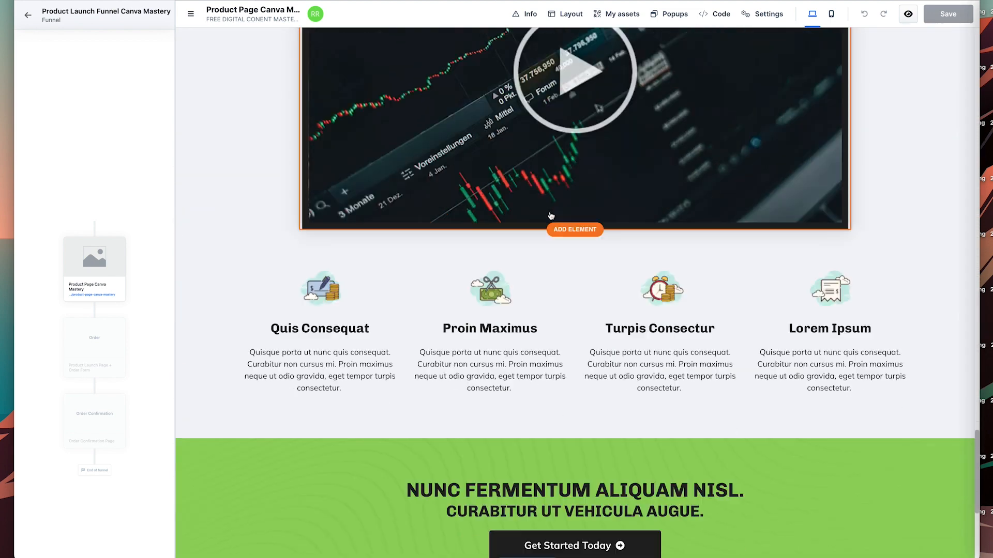
{"action": "scroll", "coordinate": [550, 216], "scroll_direction": "up", "scroll_amount": 5}
{"action": "scroll", "coordinate": [550, 215], "scroll_direction": "up", "scroll_amount": 20}
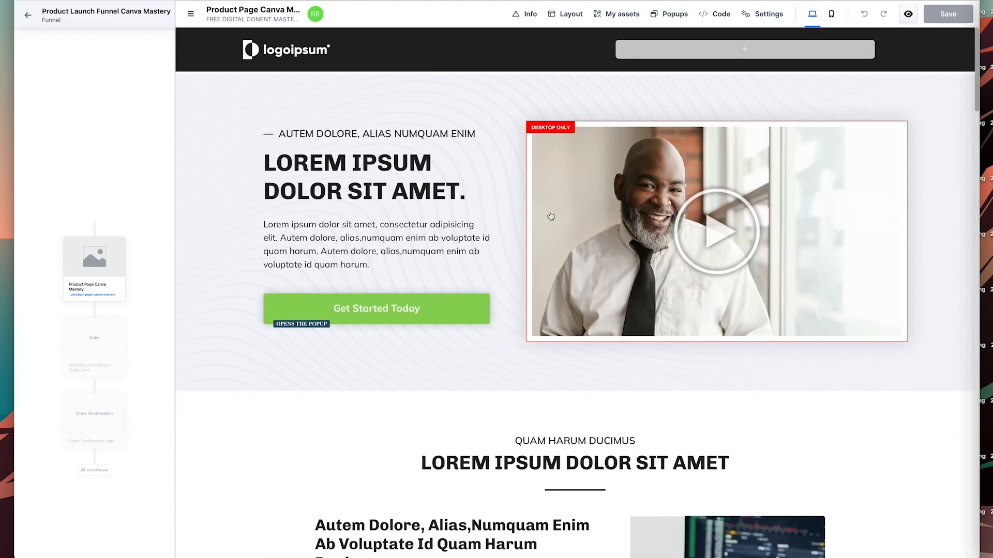
{"action": "left_click", "coordinate": [594, 254]}
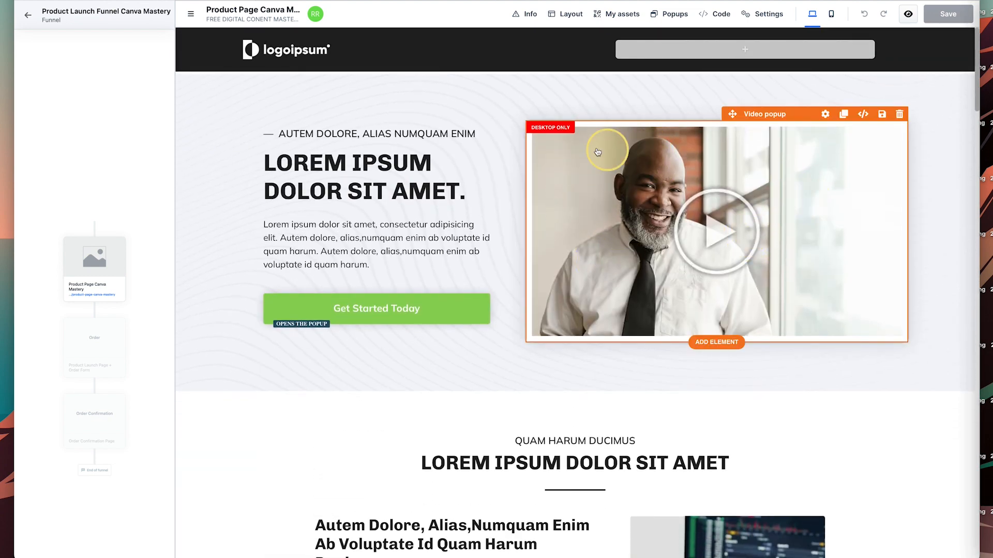
{"action": "left_click", "coordinate": [772, 208]}
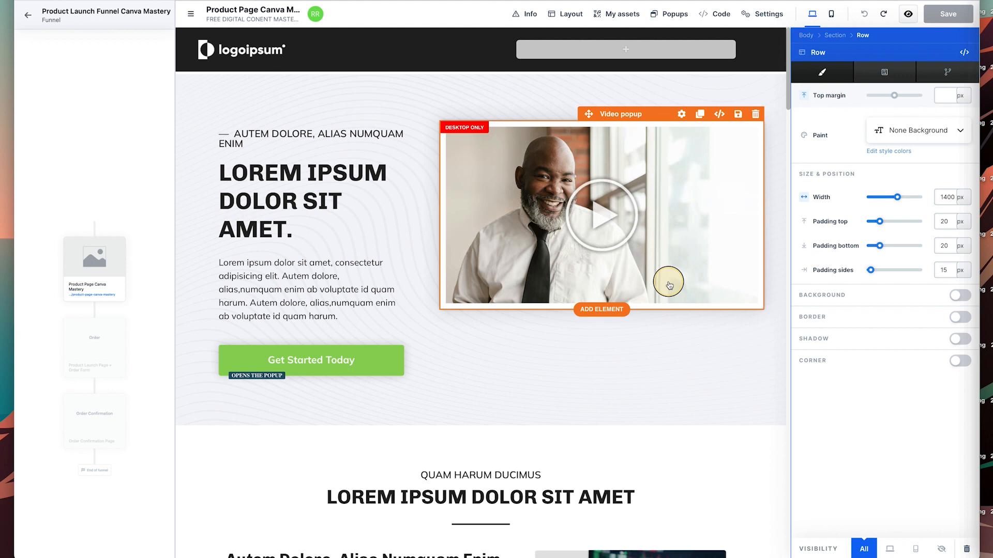
{"action": "key", "text": "super+shift+z"}
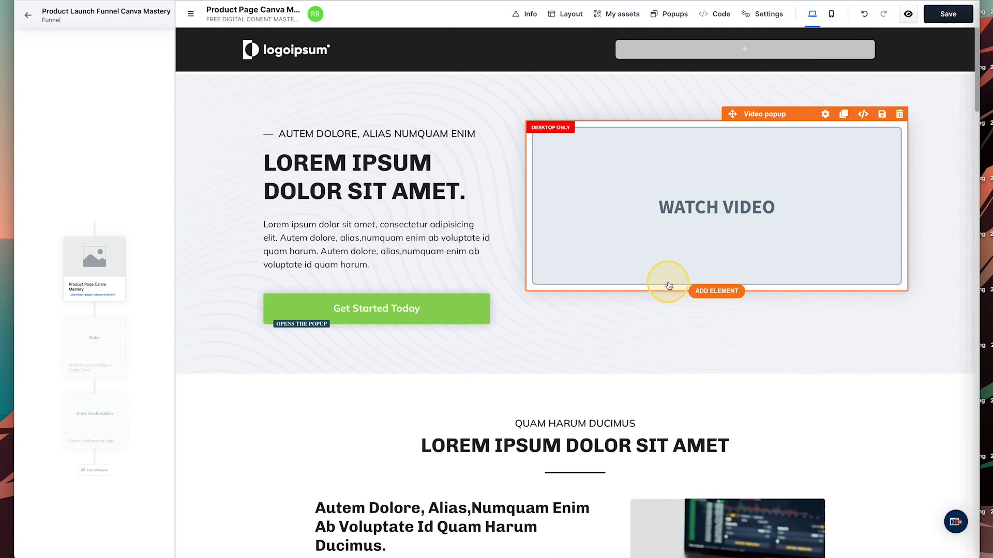
{"action": "left_click", "coordinate": [749, 235]}
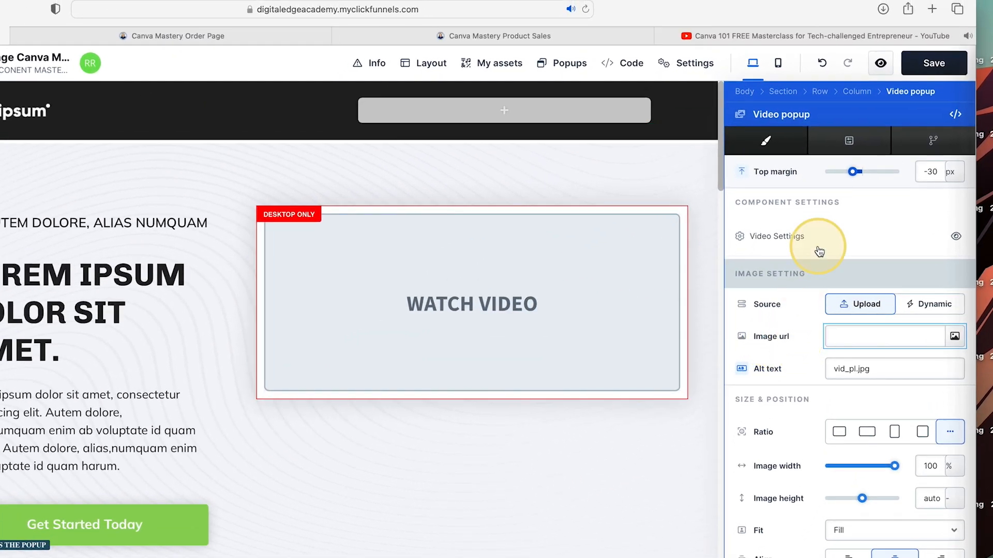
Open the popup's Video Settings, then go to the Canva 101 FREE Masterclass YouTube tab.
{"action": "left_click", "coordinate": [774, 239]}
{"action": "left_click", "coordinate": [775, 239]}
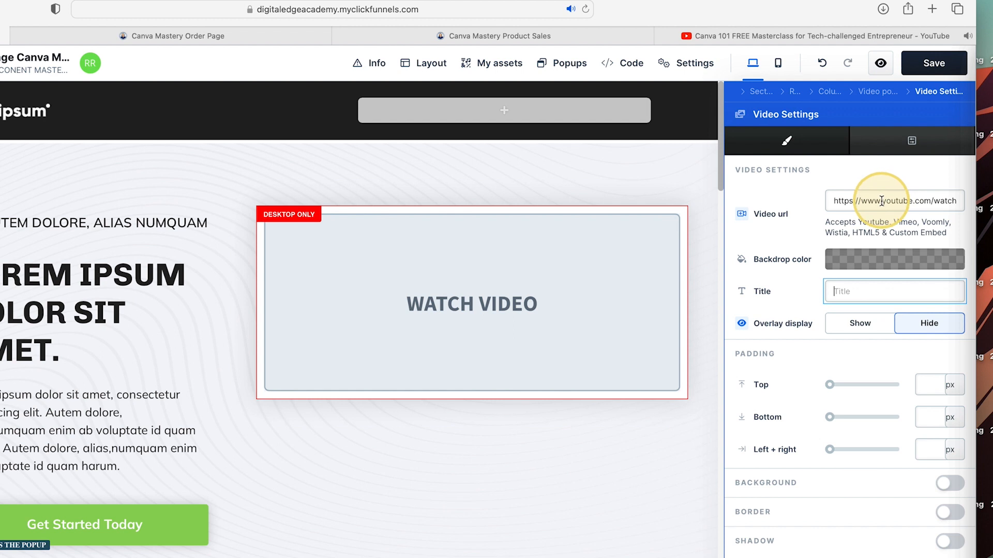
{"action": "left_click", "coordinate": [745, 36]}
{"action": "scroll", "coordinate": [219, 354], "scroll_direction": "down", "scroll_amount": 1}
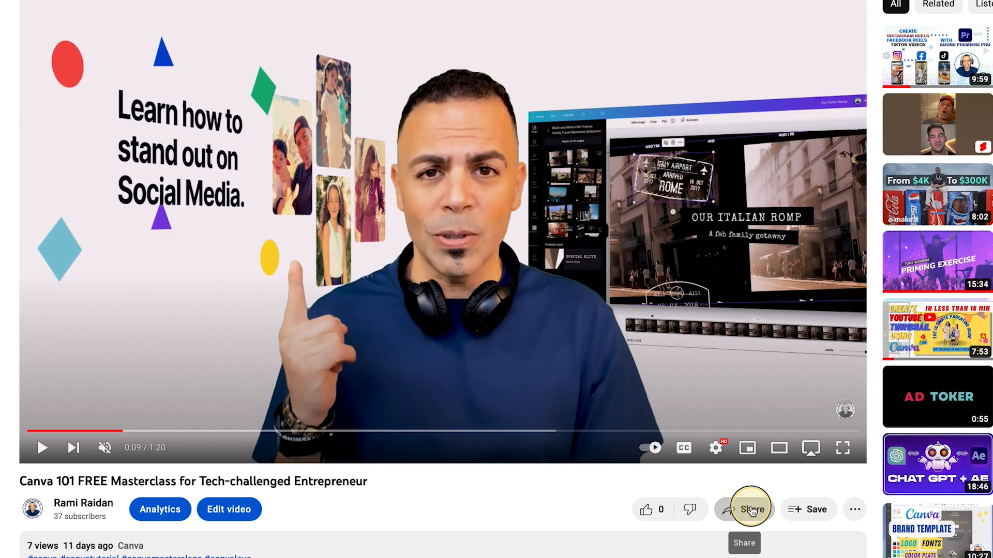
Copy the youtu.be share link of the Canva 101 FREE Masterclass video.
{"action": "left_click", "coordinate": [622, 552]}
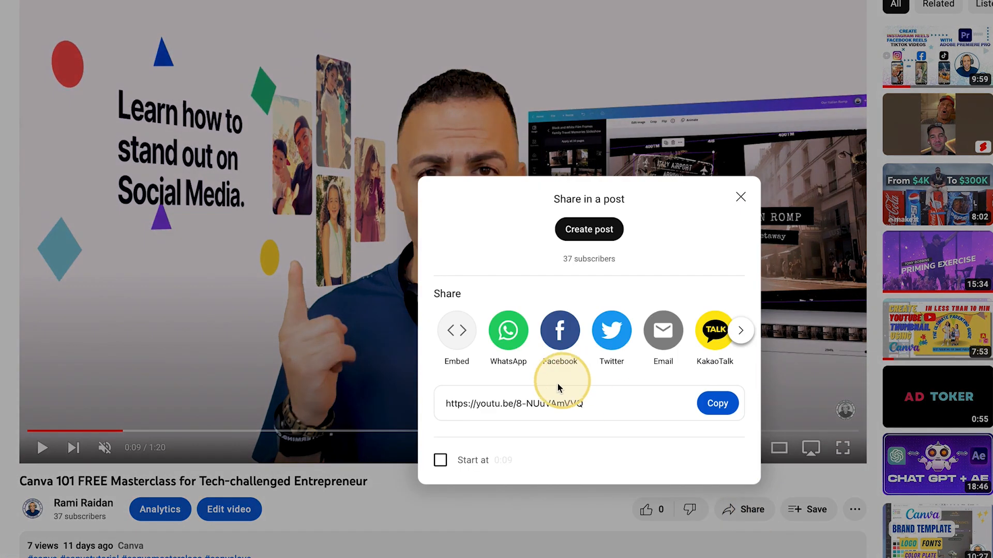
{"action": "left_click", "coordinate": [721, 408]}
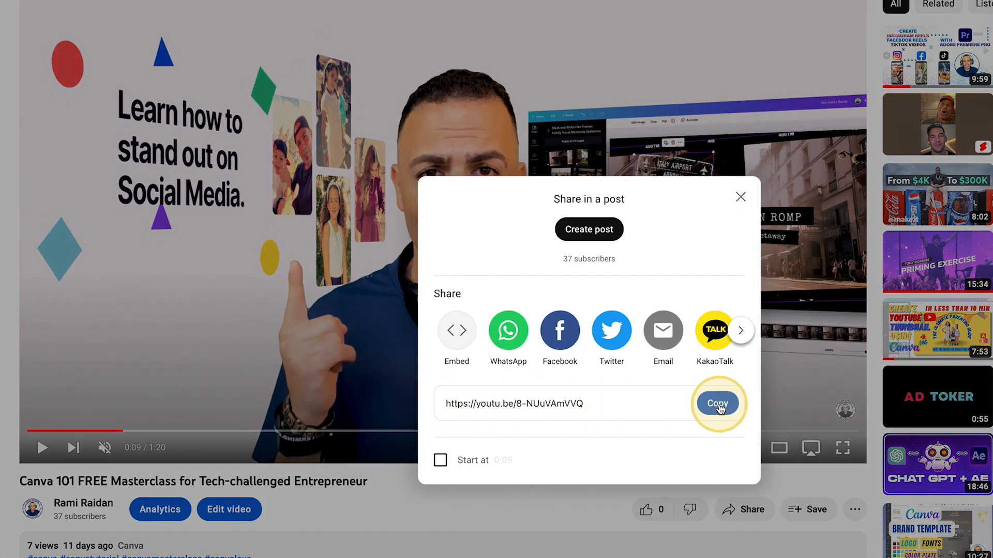
{"action": "left_click", "coordinate": [715, 403]}
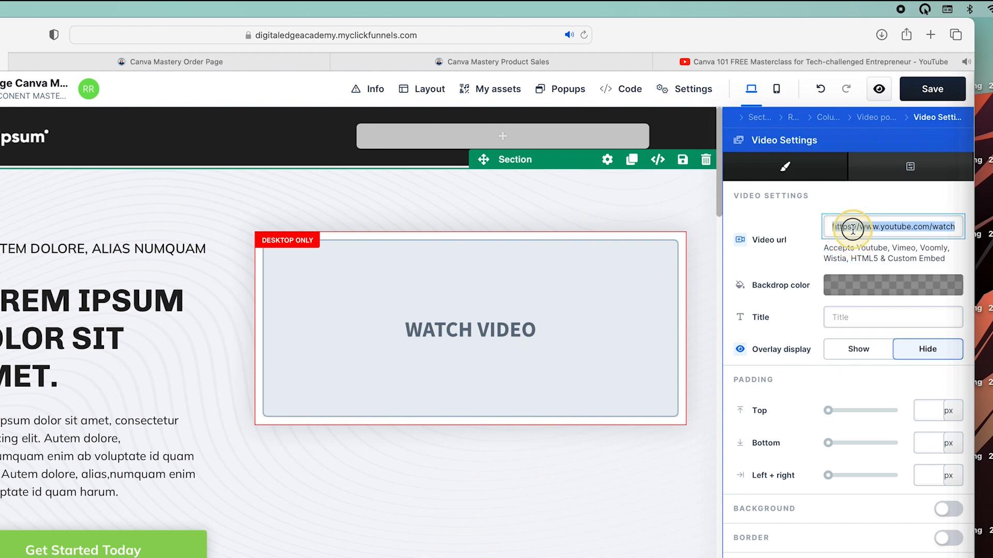
{"action": "key", "text": "super+v"}
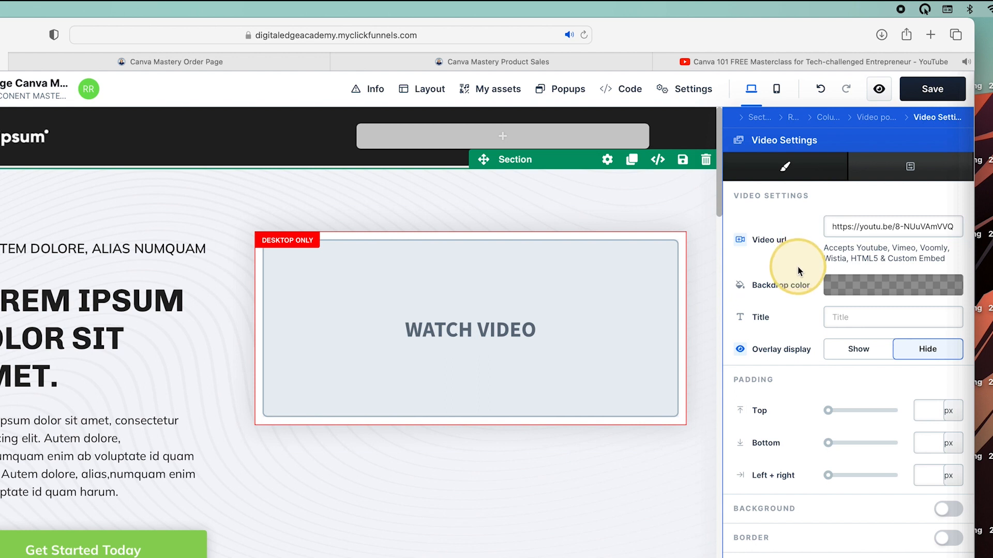
{"action": "left_click", "coordinate": [863, 349]}
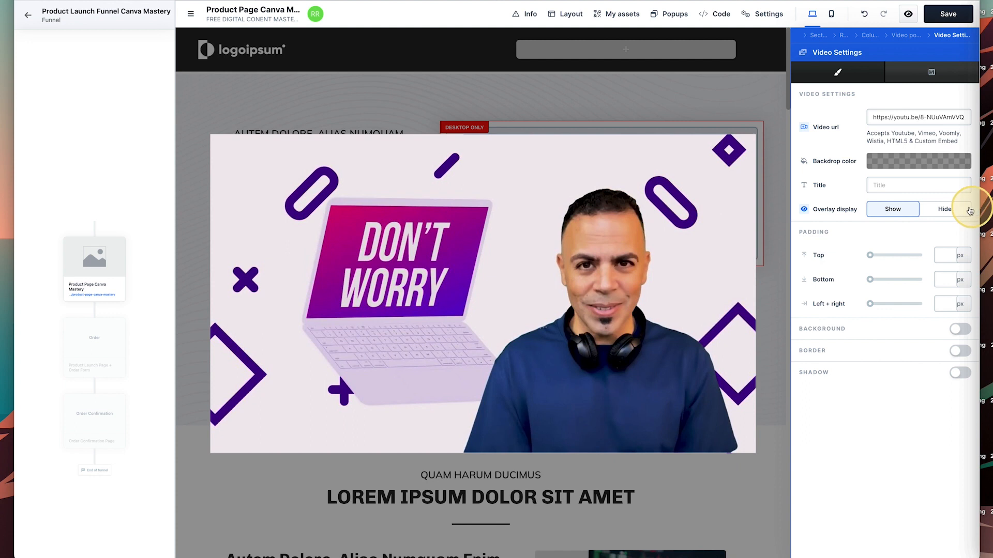
{"action": "left_click", "coordinate": [927, 349]}
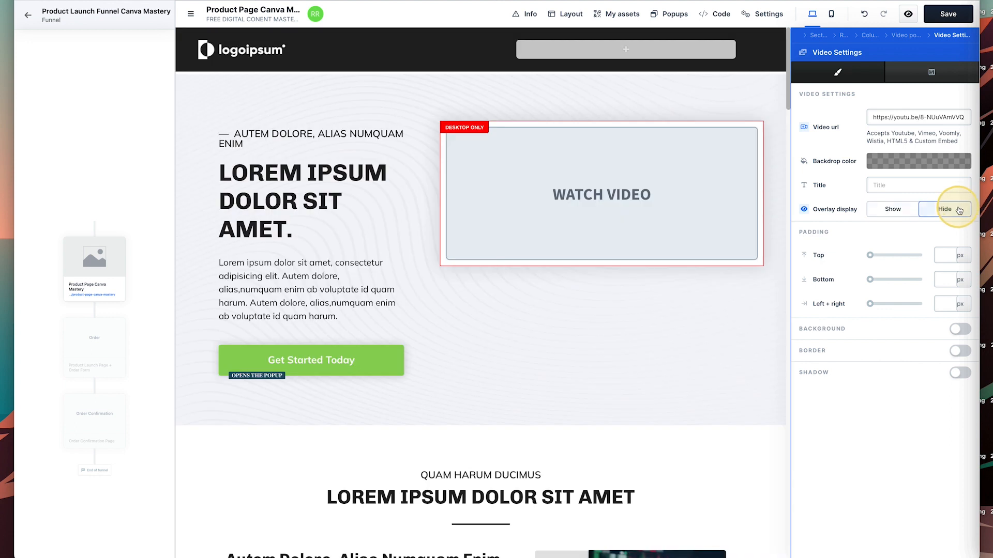
{"action": "left_click", "coordinate": [684, 191]}
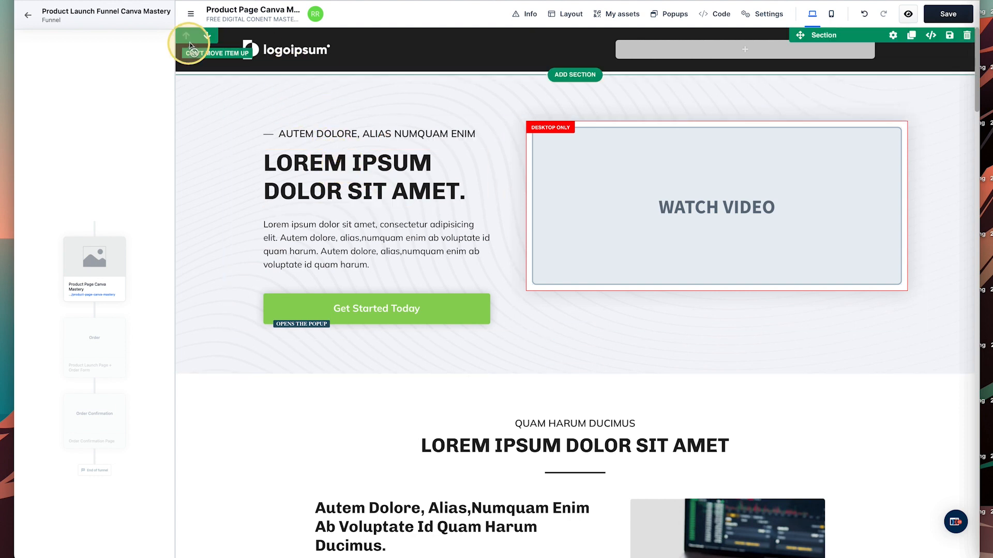
Swap the logoipsum header logo for the circular Digital Media Coach badge image.
{"action": "left_click", "coordinate": [268, 55]}
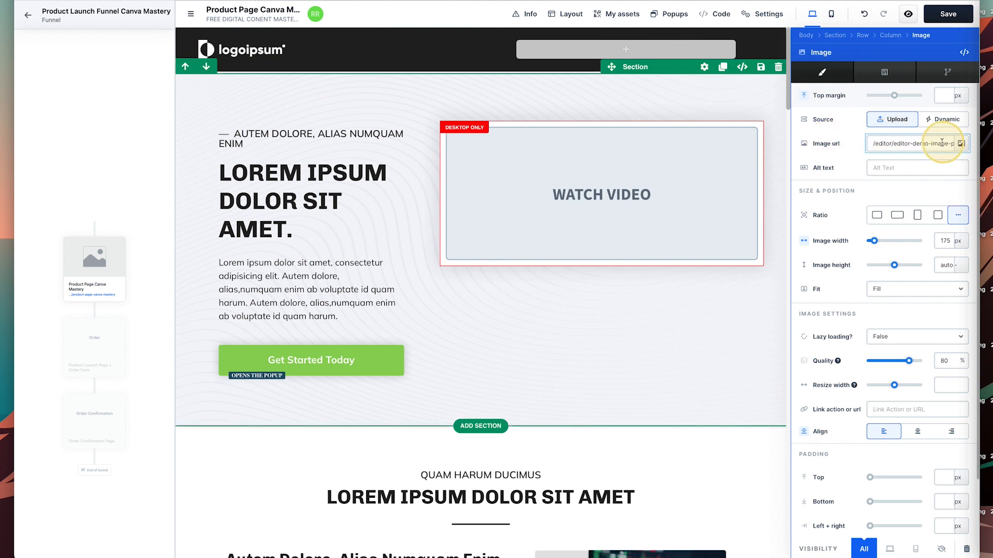
{"action": "left_click", "coordinate": [960, 144]}
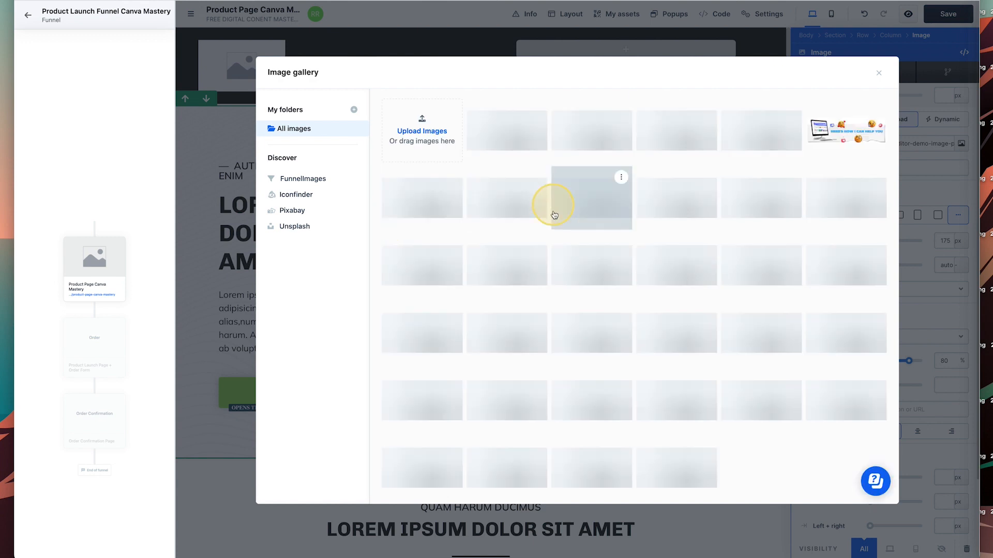
{"action": "left_click", "coordinate": [546, 221]}
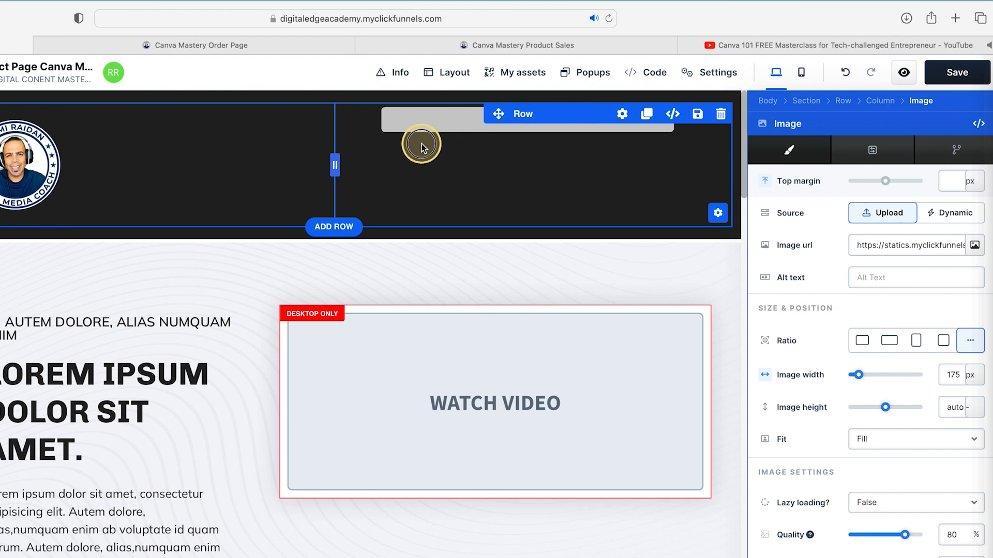
Copy the 'Have you ever wondered…' question from the sales page into the call-to-action headline.
{"action": "left_click", "coordinate": [428, 121]}
{"action": "left_click", "coordinate": [622, 122]}
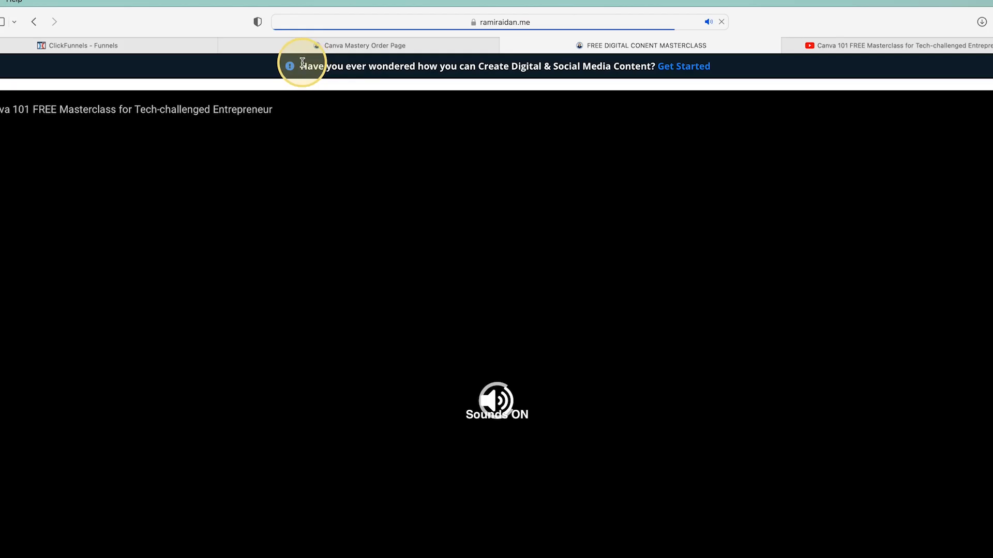
{"action": "left_click_drag", "start_coordinate": [302, 62], "coordinate": [654, 61]}
{"action": "key", "text": "super+c"}
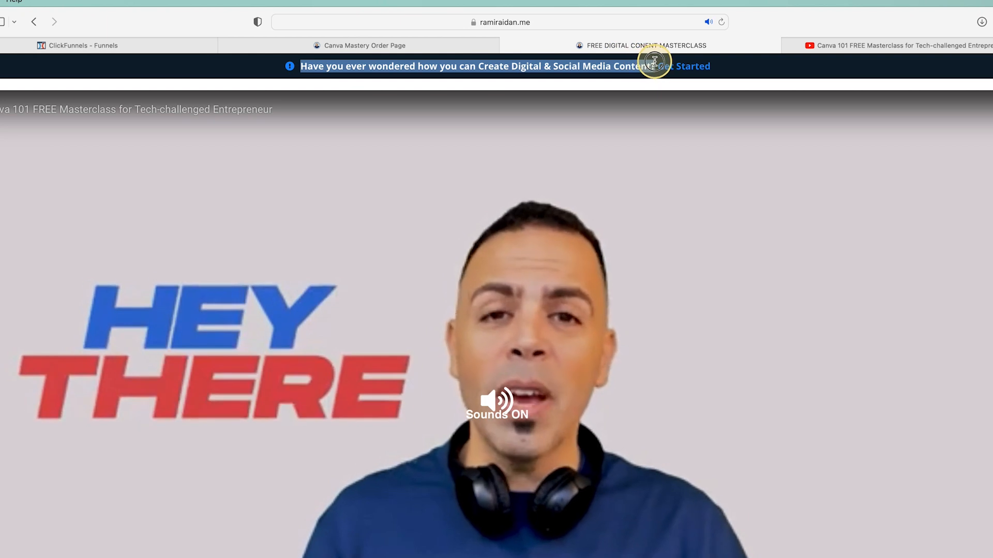
{"action": "left_click", "coordinate": [252, 45]}
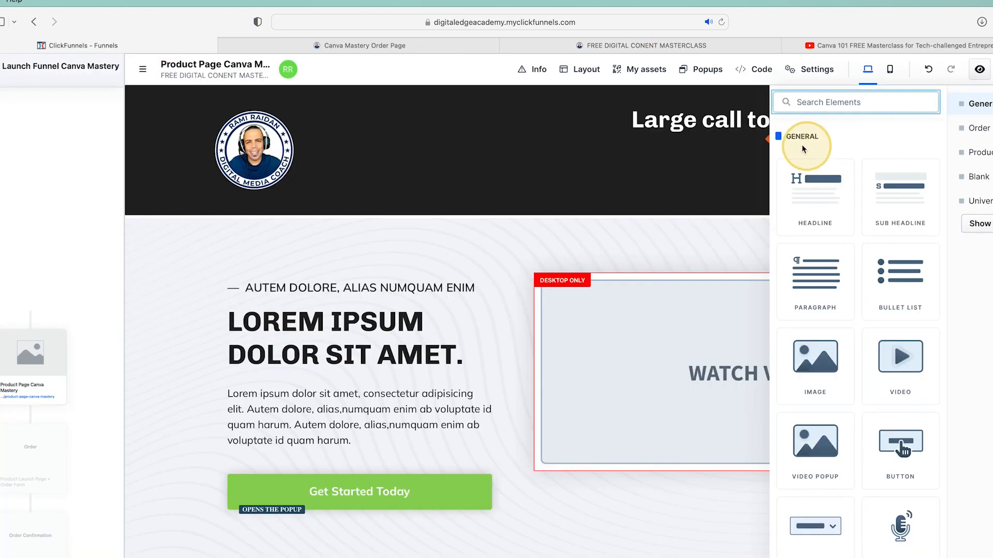
{"action": "left_click", "coordinate": [691, 123]}
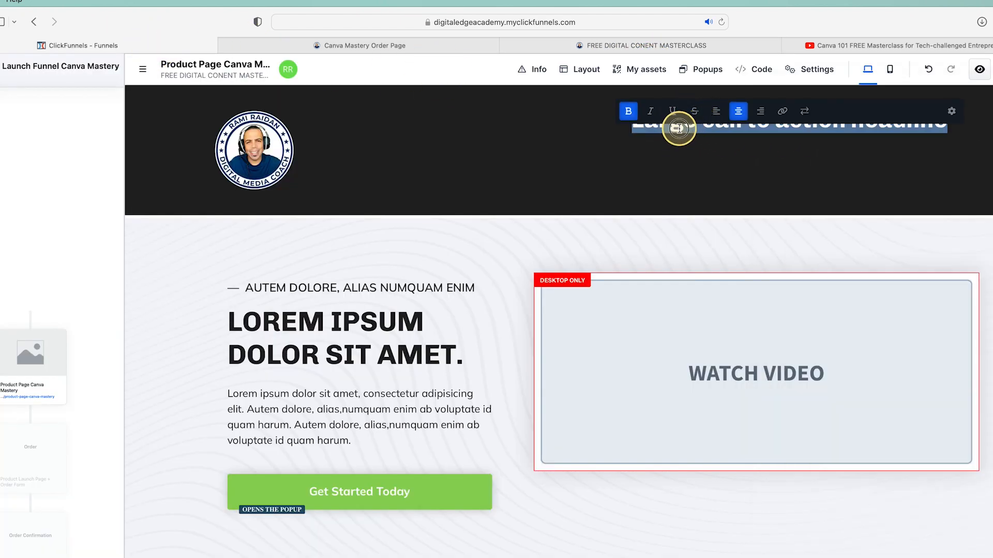
{"action": "triple_click", "coordinate": [678, 128]}
{"action": "key", "text": "super+v"}
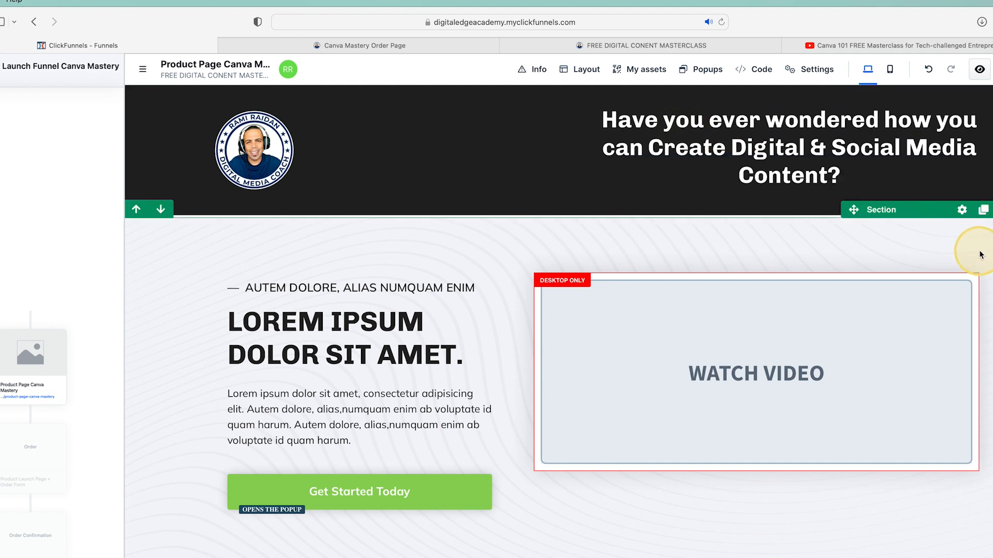
Select all of the placeholder hero headline text for replacement.
{"action": "left_click", "coordinate": [800, 388]}
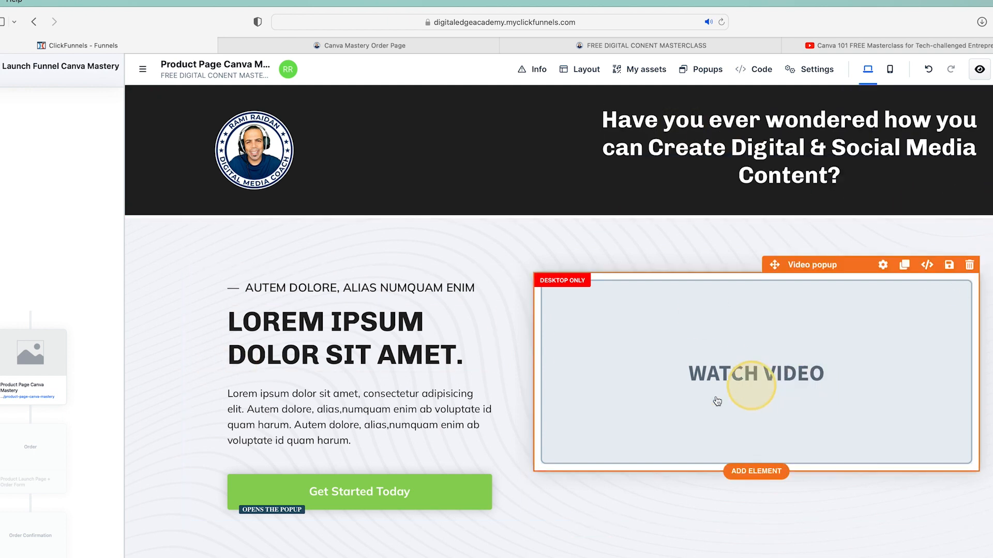
{"action": "left_click", "coordinate": [289, 331]}
{"action": "triple_click", "coordinate": [292, 335]}
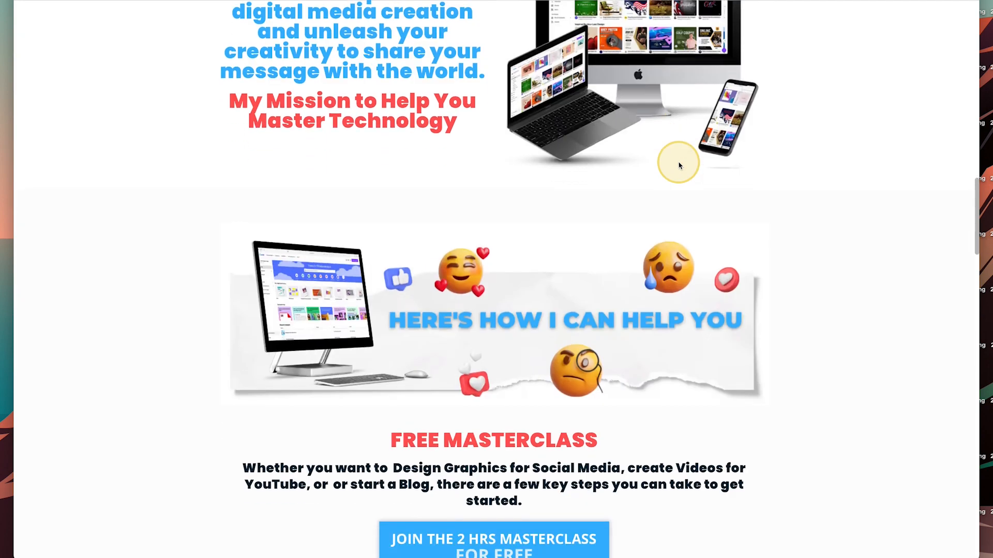
Paste the Canva Mastery banner title from the sales page over the hero headline.
{"action": "scroll", "coordinate": [679, 165], "scroll_direction": "down", "scroll_amount": 15}
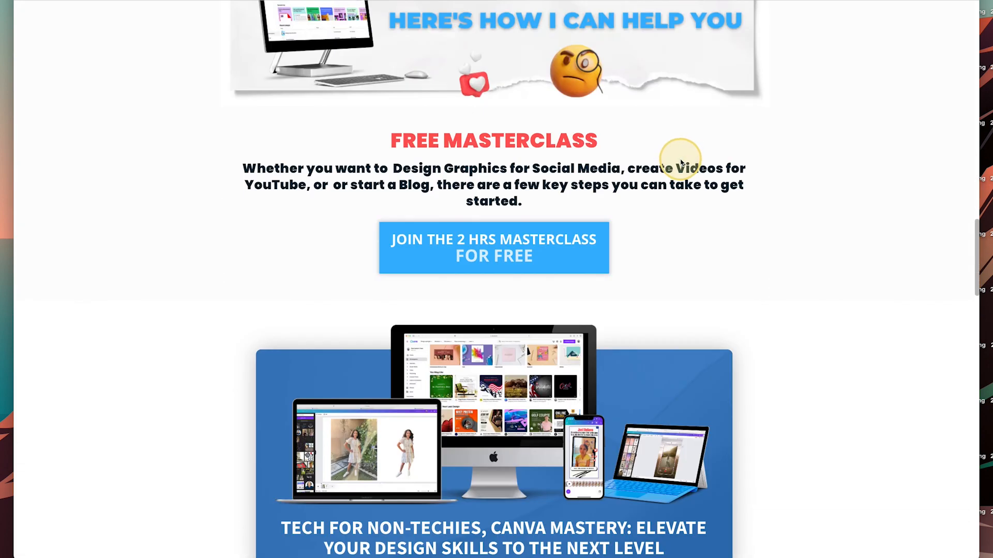
{"action": "scroll", "coordinate": [683, 157], "scroll_direction": "up", "scroll_amount": 6}
{"action": "scroll", "coordinate": [680, 161], "scroll_direction": "up", "scroll_amount": 1}
{"action": "scroll", "coordinate": [685, 155], "scroll_direction": "down", "scroll_amount": 3}
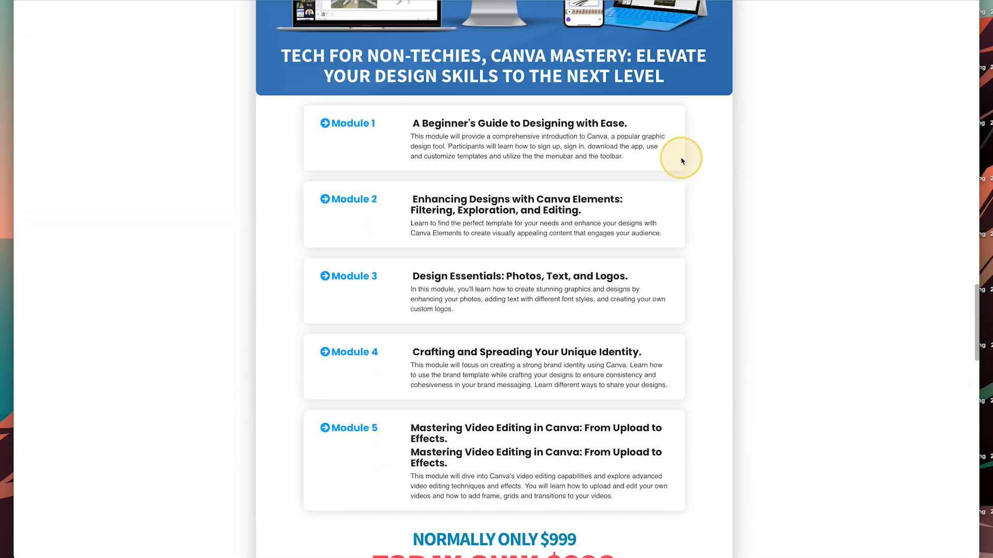
{"action": "scroll", "coordinate": [517, 207], "scroll_direction": "up", "scroll_amount": 3}
{"action": "mouse_move", "coordinate": [291, 217]}
{"action": "left_mouse_down"}
{"action": "mouse_move", "coordinate": [700, 223]}
{"action": "mouse_move", "coordinate": [674, 247]}
{"action": "mouse_move", "coordinate": [281, 228]}
{"action": "left_mouse_up"}
{"action": "key", "text": "ctrl+c"}
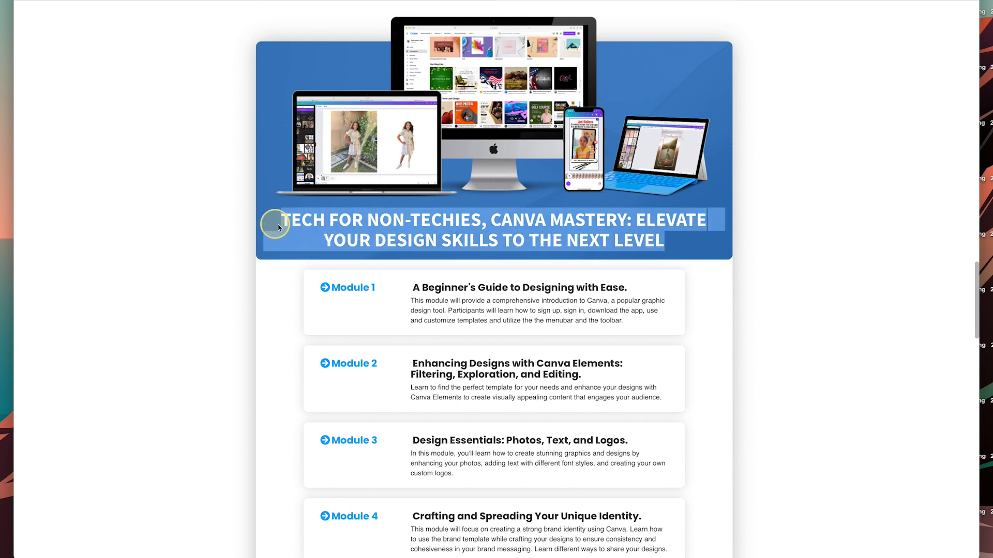
{"action": "left_click", "coordinate": [208, 1]}
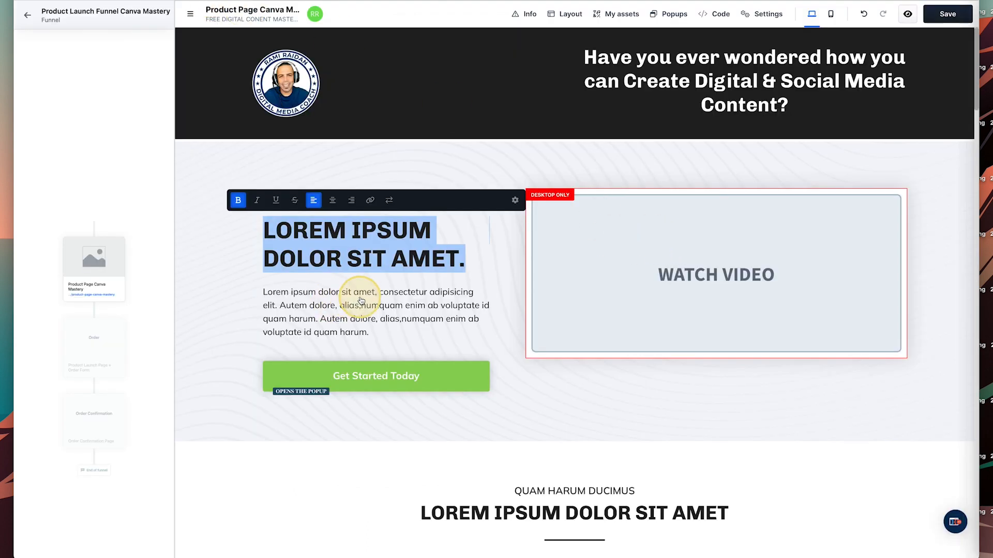
{"action": "key", "text": "ctrl+v"}
{"action": "left_click", "coordinate": [495, 383]}
{"action": "left_click", "coordinate": [384, 326]}
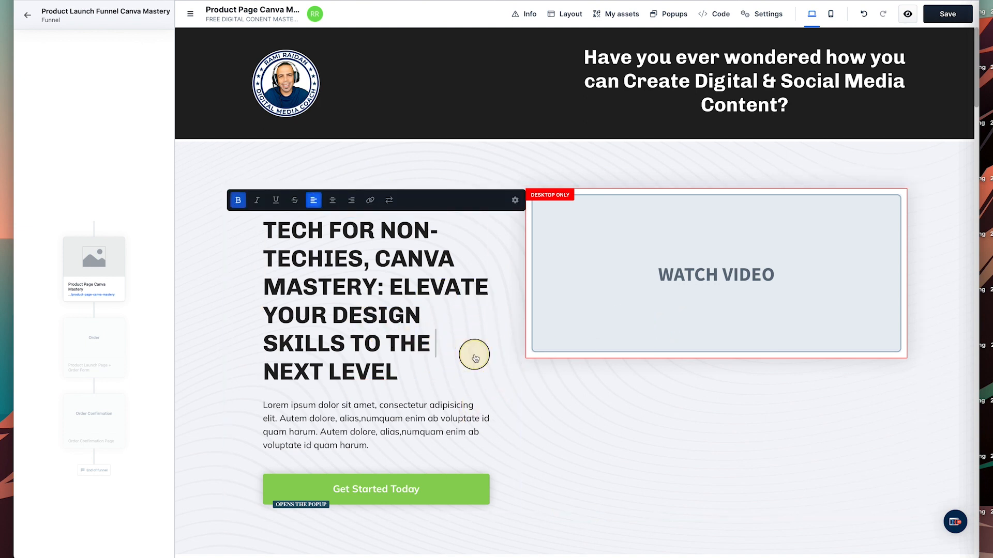
{"action": "left_click", "coordinate": [399, 179]}
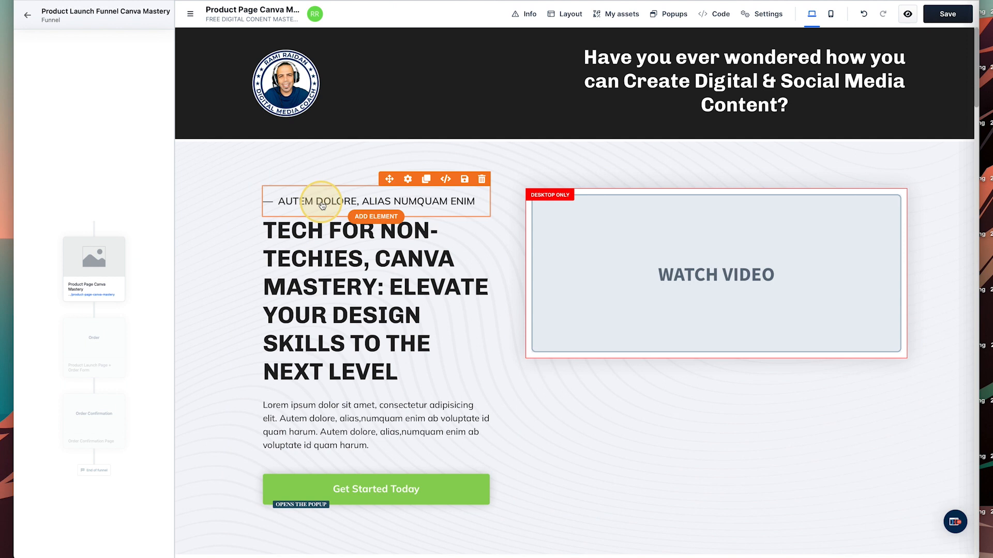
Move 'TECH FOR NON-TECHIES,' out of the headline into the small line above it.
{"action": "left_click", "coordinate": [361, 260]}
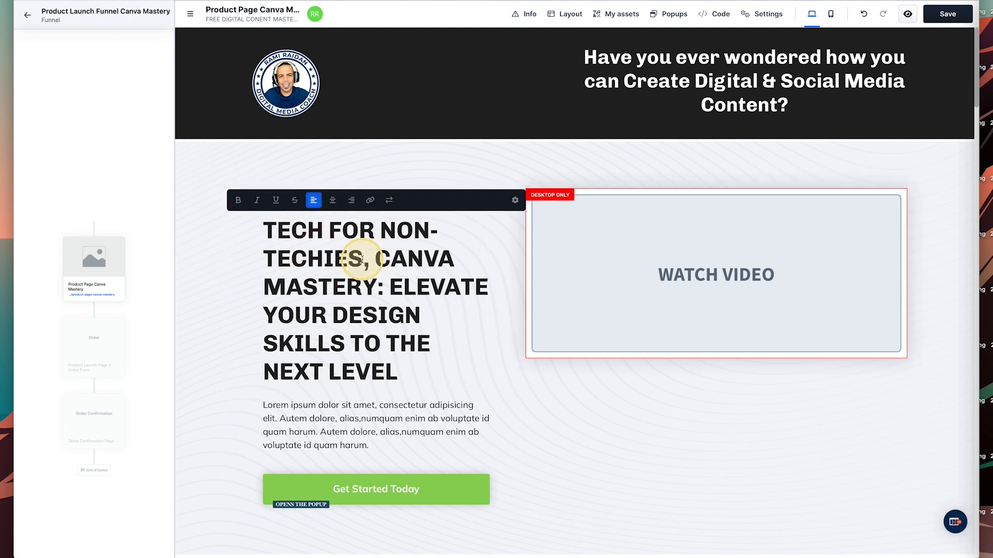
{"action": "left_click_drag", "start_coordinate": [370, 258], "coordinate": [263, 229]}
{"action": "key", "text": "ctrl+c"}
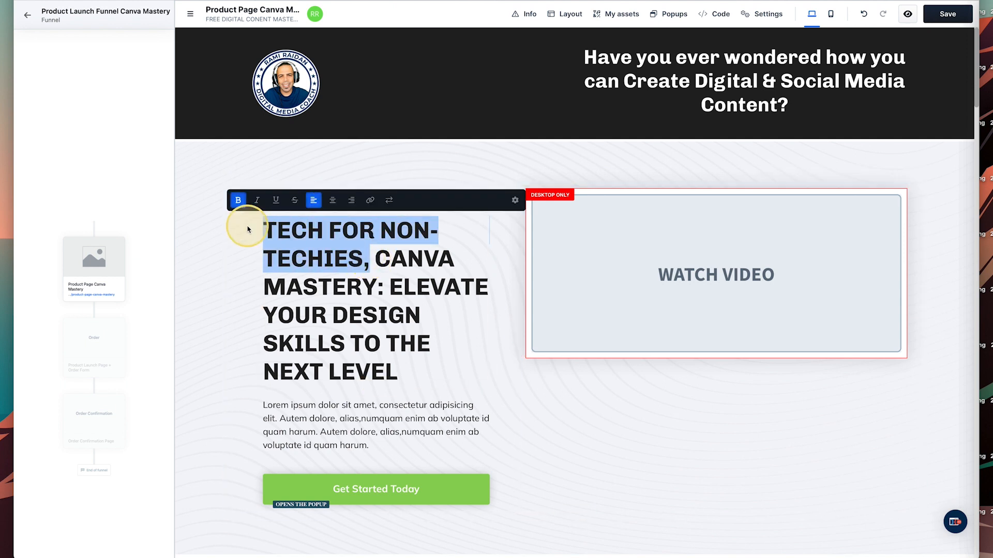
{"action": "key", "text": "BackSpace"}
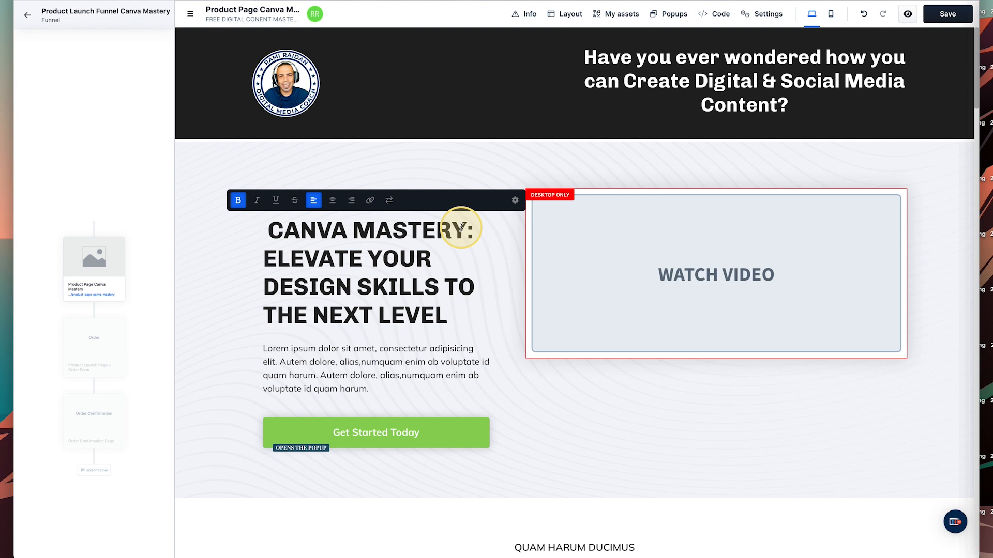
{"action": "key", "text": "Delete"}
{"action": "left_click", "coordinate": [262, 263]}
{"action": "double_click", "coordinate": [323, 198]}
{"action": "key", "text": "ctrl+a"}
{"action": "key", "text": "ctrl+v"}
Copy the Free Masterclass paragraph from the Canva Mastery sales page.
{"action": "left_click", "coordinate": [216, 262]}
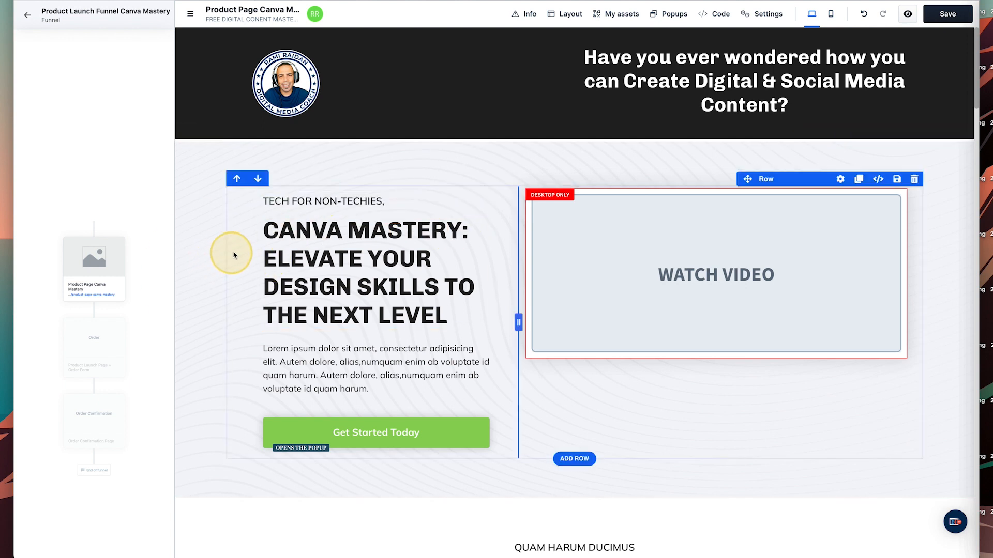
{"action": "scroll", "coordinate": [465, 269], "scroll_direction": "down", "scroll_amount": 3}
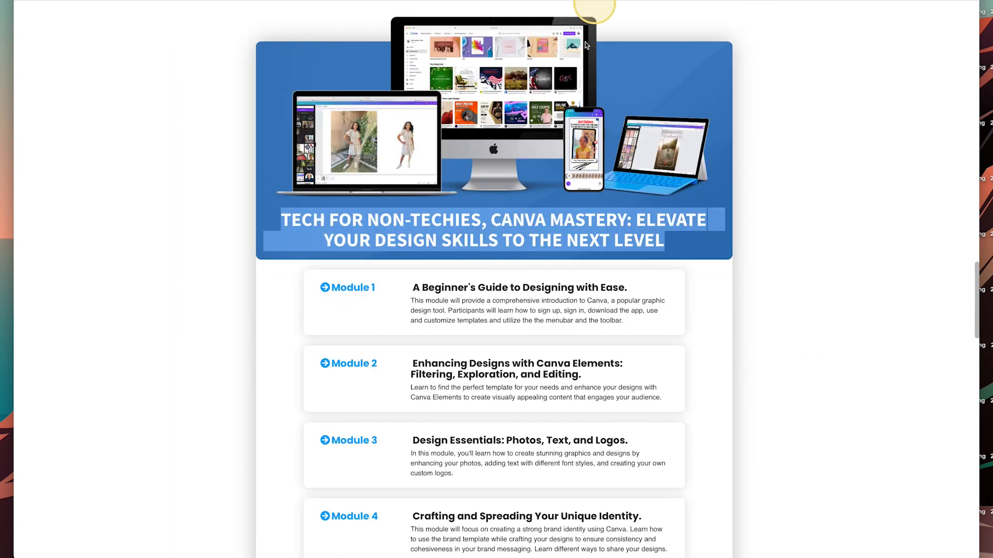
{"action": "scroll", "coordinate": [525, 317], "scroll_direction": "down", "scroll_amount": 3}
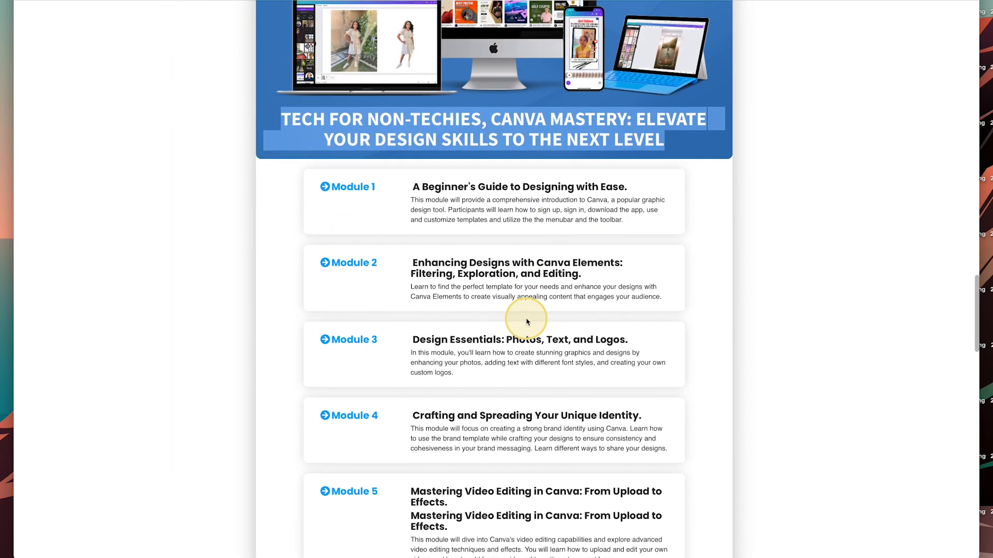
{"action": "scroll", "coordinate": [527, 320], "scroll_direction": "down", "scroll_amount": 7}
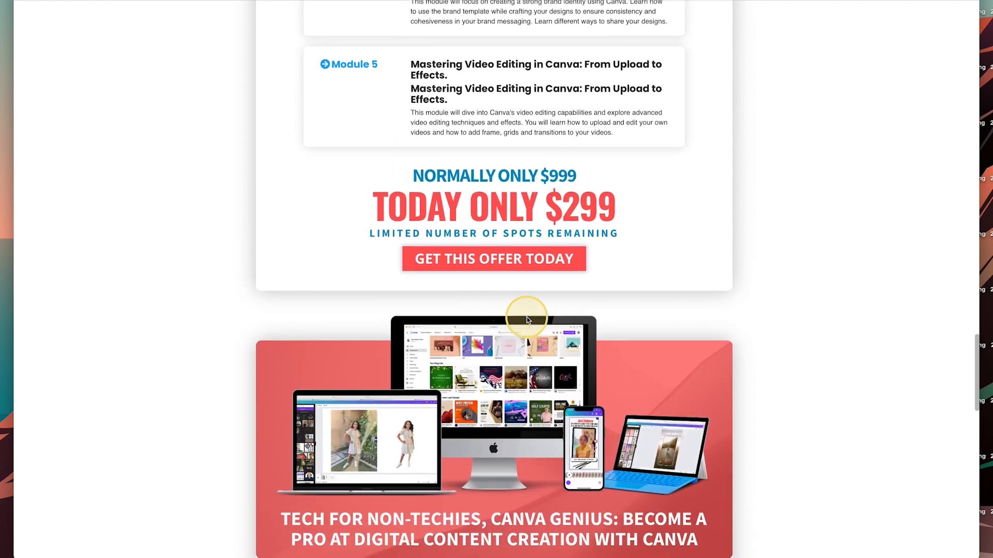
{"action": "scroll", "coordinate": [527, 320], "scroll_direction": "up", "scroll_amount": 2}
{"action": "scroll", "coordinate": [527, 320], "scroll_direction": "up", "scroll_amount": 10}
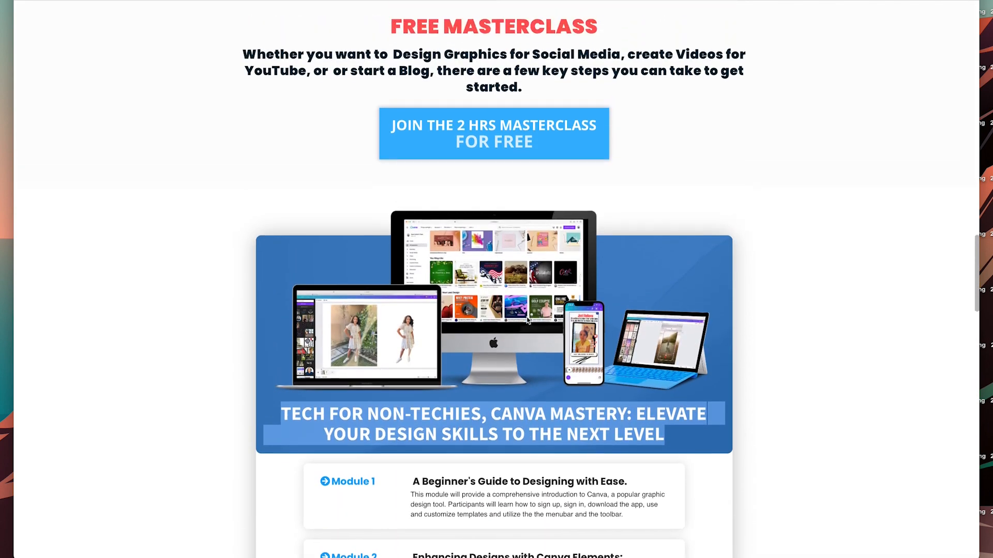
{"action": "scroll", "coordinate": [528, 320], "scroll_direction": "down", "scroll_amount": 4}
{"action": "scroll", "coordinate": [528, 320], "scroll_direction": "up", "scroll_amount": 5}
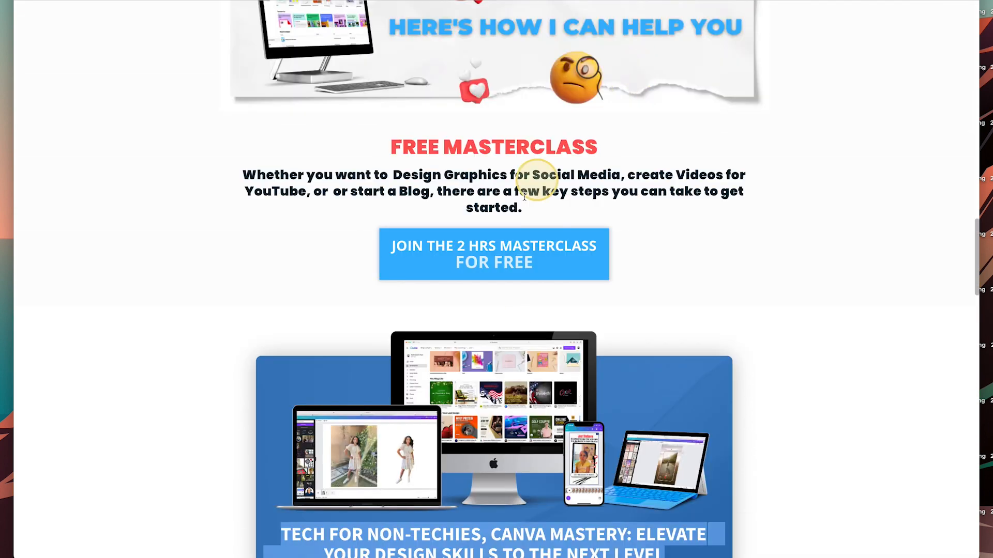
{"action": "left_click_drag", "start_coordinate": [521, 207], "coordinate": [286, 178]}
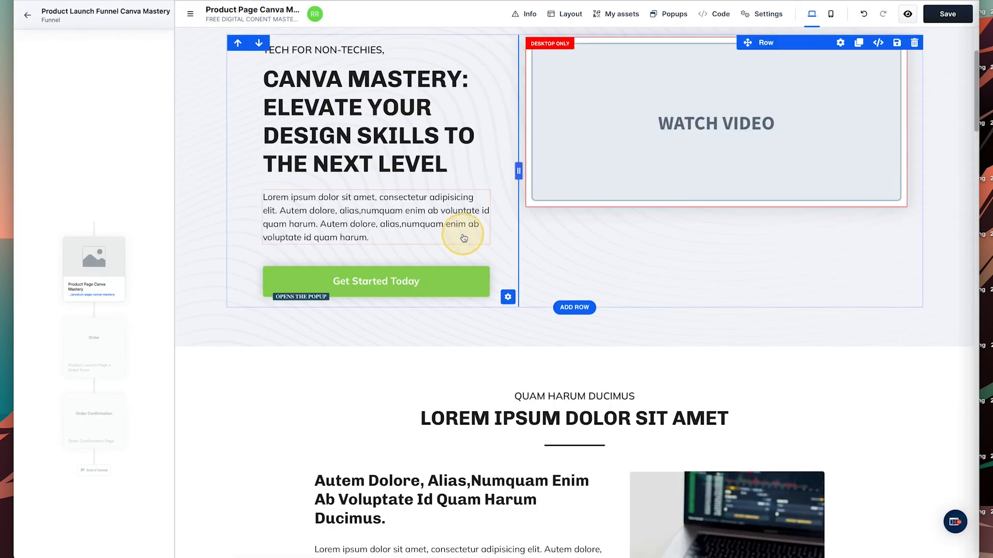
Paste the masterclass paragraph over the hero's Lorem ipsum text.
{"action": "left_click", "coordinate": [326, 222]}
{"action": "left_click", "coordinate": [326, 222]}
{"action": "triple_click", "coordinate": [325, 220]}
{"action": "type", "text": "Whether you want to Design Graphics for Social Media, create Videos for YouTube, or or start a Blog, there are a few key steps you can take to get started."}
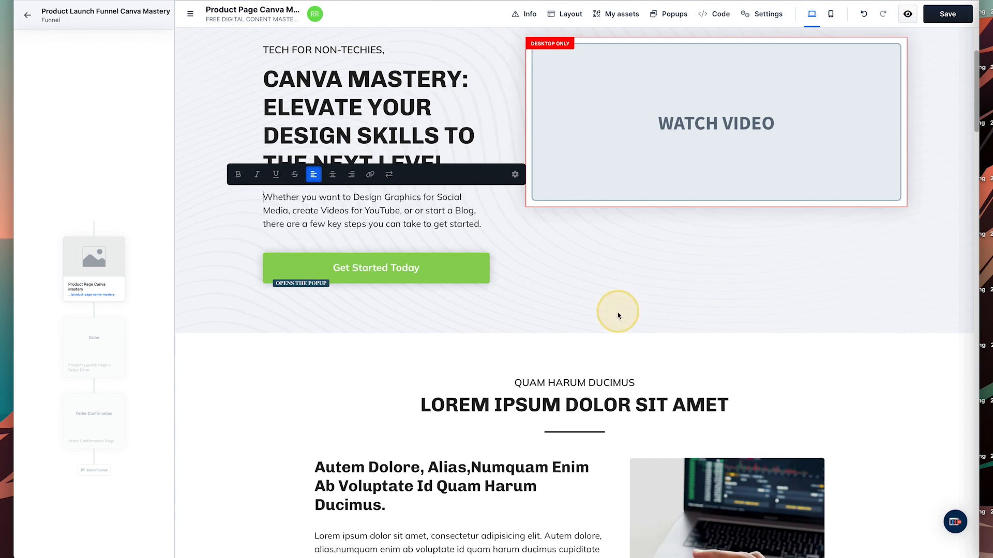
{"action": "left_click", "coordinate": [566, 274]}
Delete the Lorem heading row, Autem Dolore row, three-card, demo-video and green call-to-action sections.
{"action": "scroll", "coordinate": [614, 313], "scroll_direction": "down", "scroll_amount": 5}
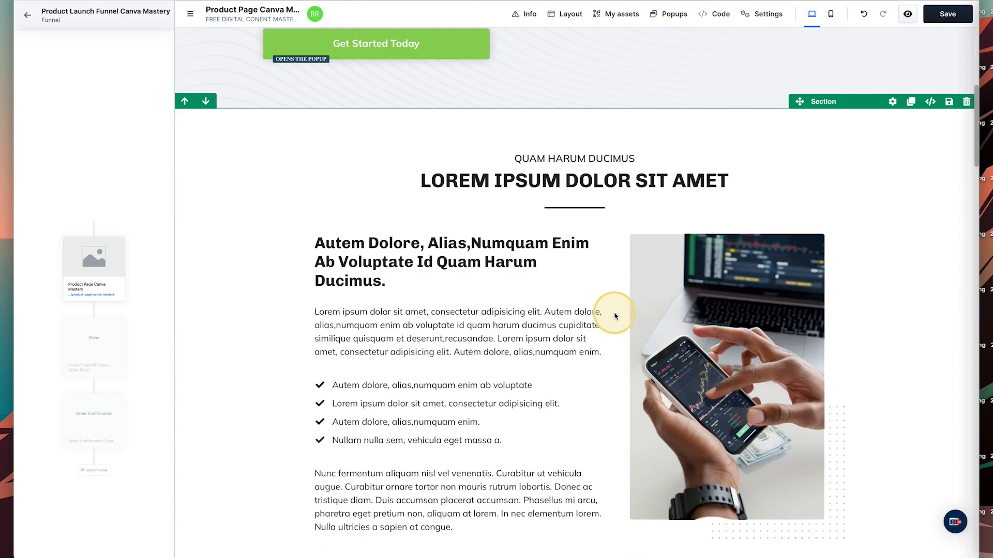
{"action": "scroll", "coordinate": [542, 246], "scroll_direction": "down", "scroll_amount": 3}
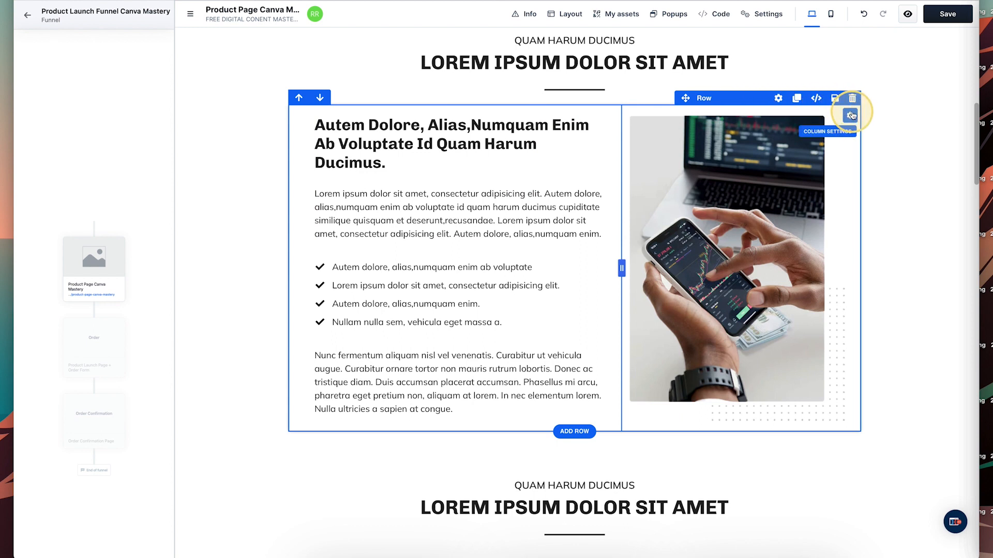
{"action": "scroll", "coordinate": [853, 119], "scroll_direction": "up", "scroll_amount": 2}
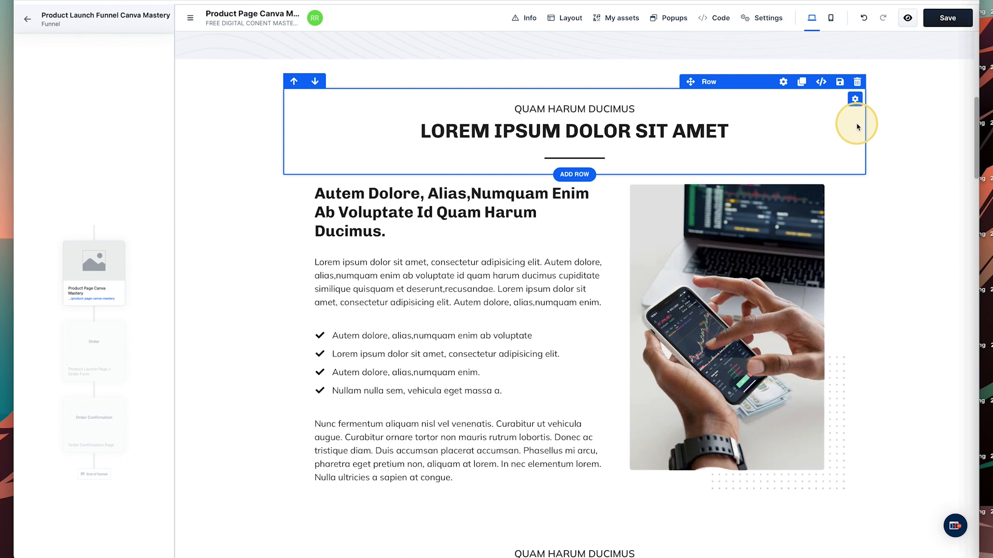
{"action": "left_click", "coordinate": [856, 85]}
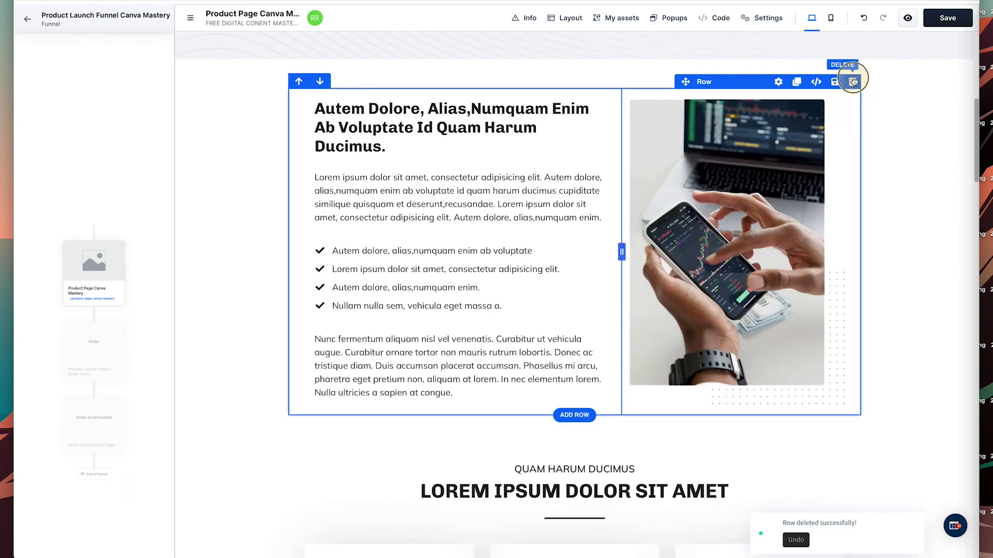
{"action": "left_click", "coordinate": [856, 81]}
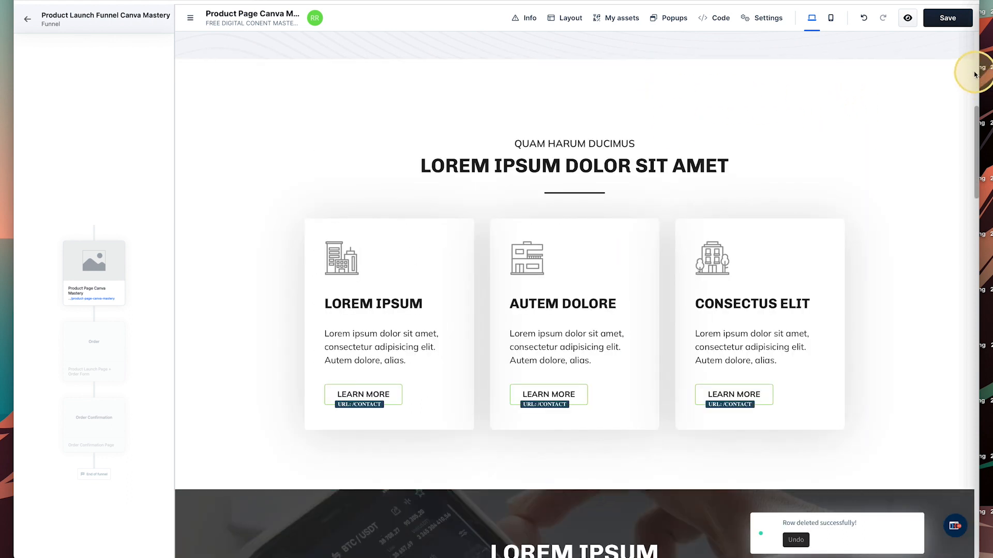
{"action": "left_click", "coordinate": [967, 68]}
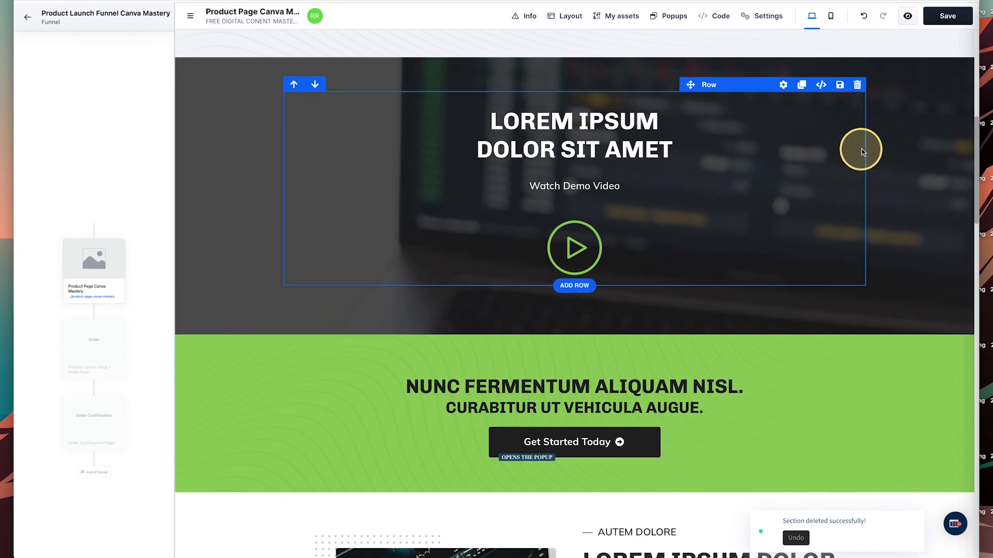
{"action": "left_click", "coordinate": [966, 65]}
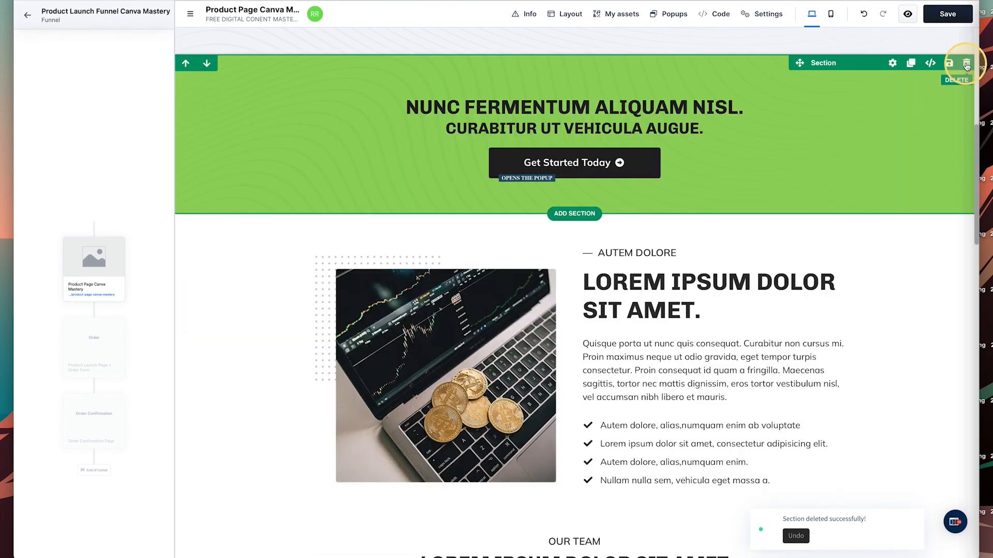
{"action": "left_click", "coordinate": [966, 65]}
{"action": "scroll", "coordinate": [838, 133], "scroll_direction": "up", "scroll_amount": 4}
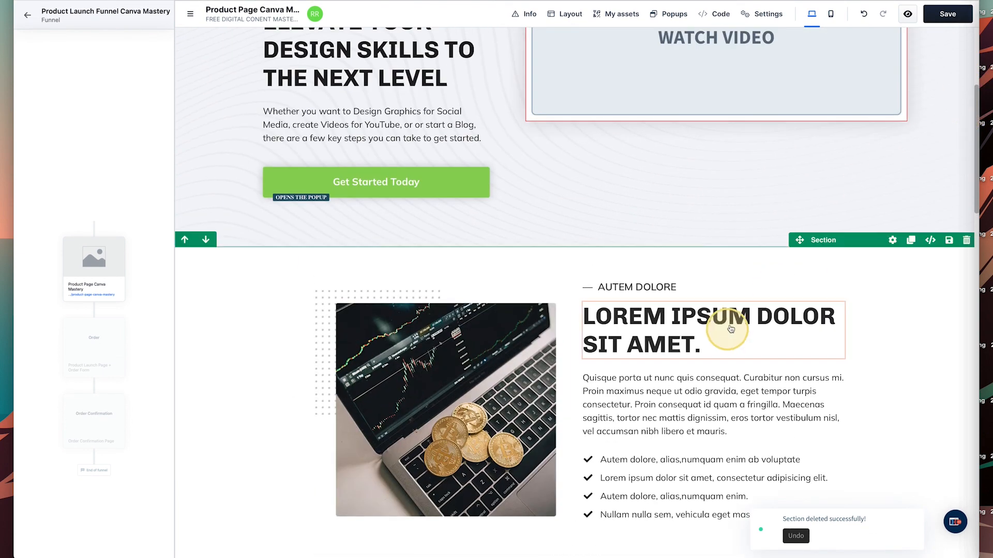
{"action": "left_click", "coordinate": [574, 247]}
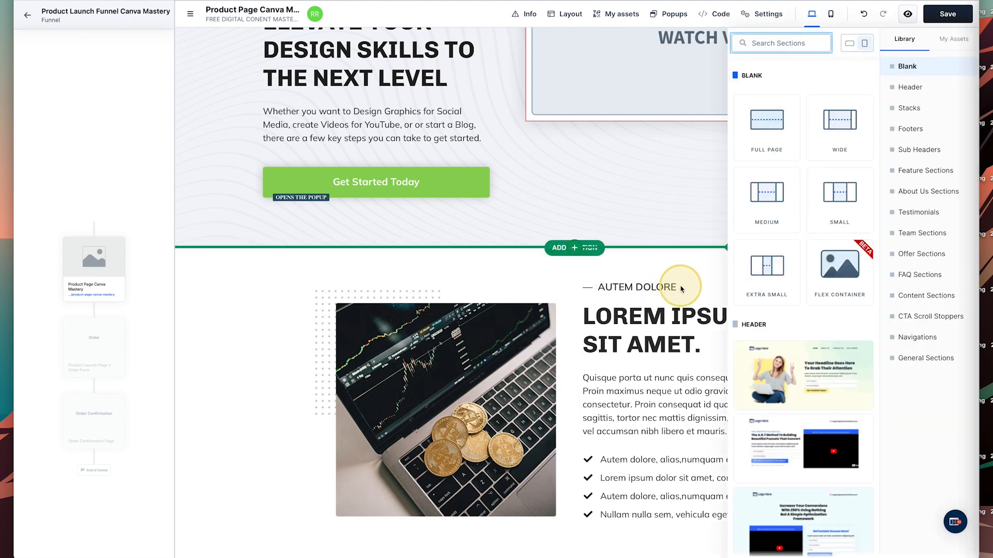
Insert the Stacks template from the Sections library above the lorem row and review it.
{"action": "scroll", "coordinate": [753, 277], "scroll_direction": "down", "scroll_amount": 6}
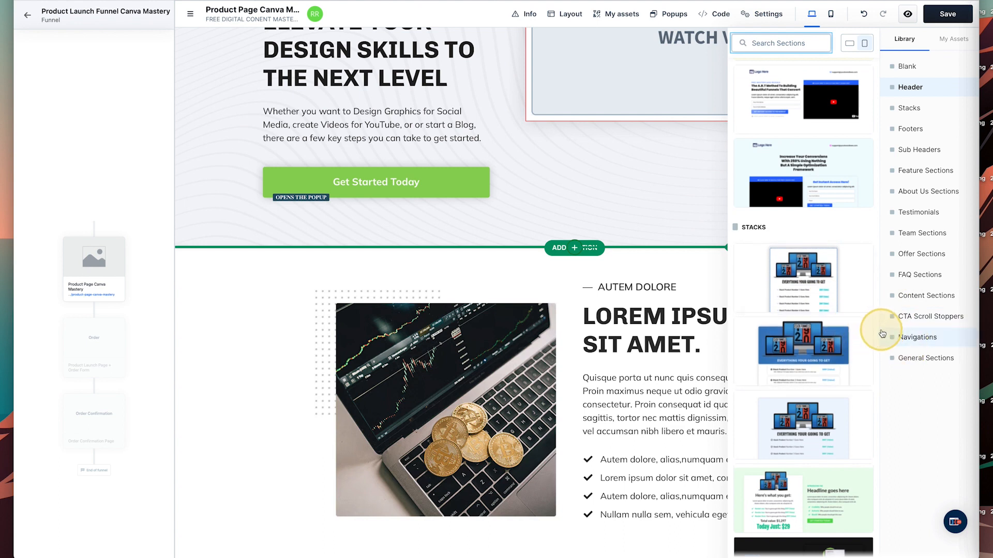
{"action": "left_click", "coordinate": [810, 346]}
{"action": "left_click", "coordinate": [481, 304]}
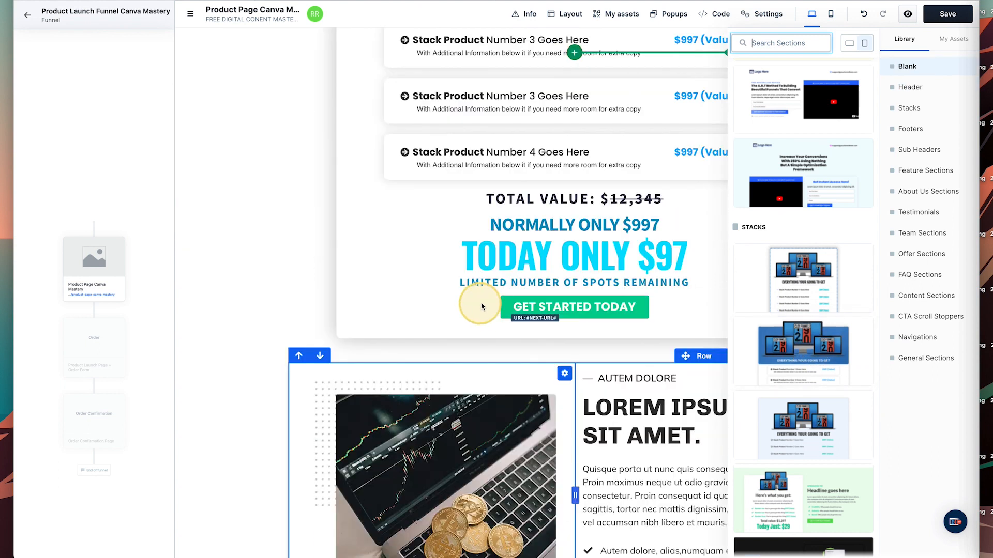
{"action": "scroll", "coordinate": [388, 142], "scroll_direction": "up", "scroll_amount": 2}
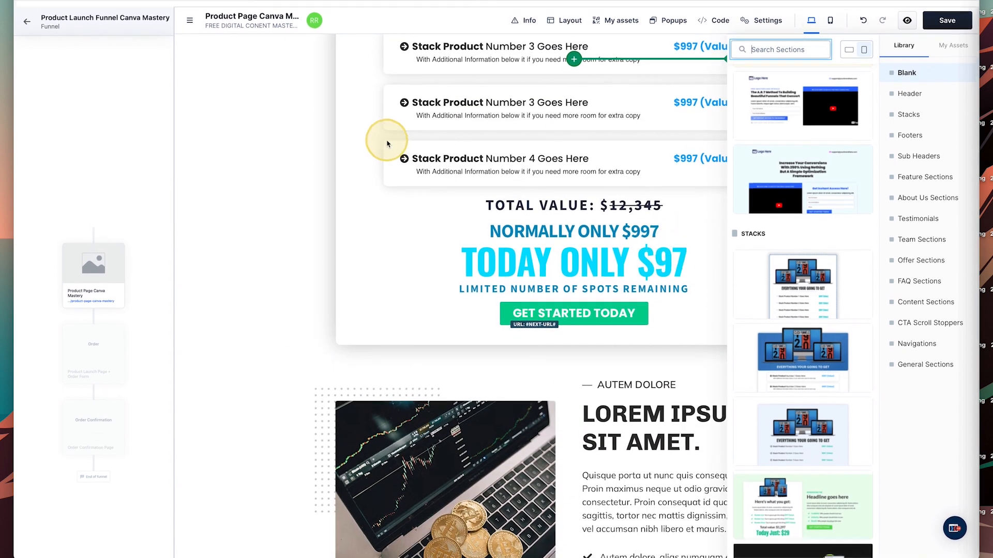
{"action": "left_click", "coordinate": [246, 198]}
{"action": "scroll", "coordinate": [299, 171], "scroll_direction": "up", "scroll_amount": 10}
{"action": "scroll", "coordinate": [304, 170], "scroll_direction": "down", "scroll_amount": 7}
{"action": "scroll", "coordinate": [298, 171], "scroll_direction": "up", "scroll_amount": 10}
{"action": "scroll", "coordinate": [299, 170], "scroll_direction": "down", "scroll_amount": 10}
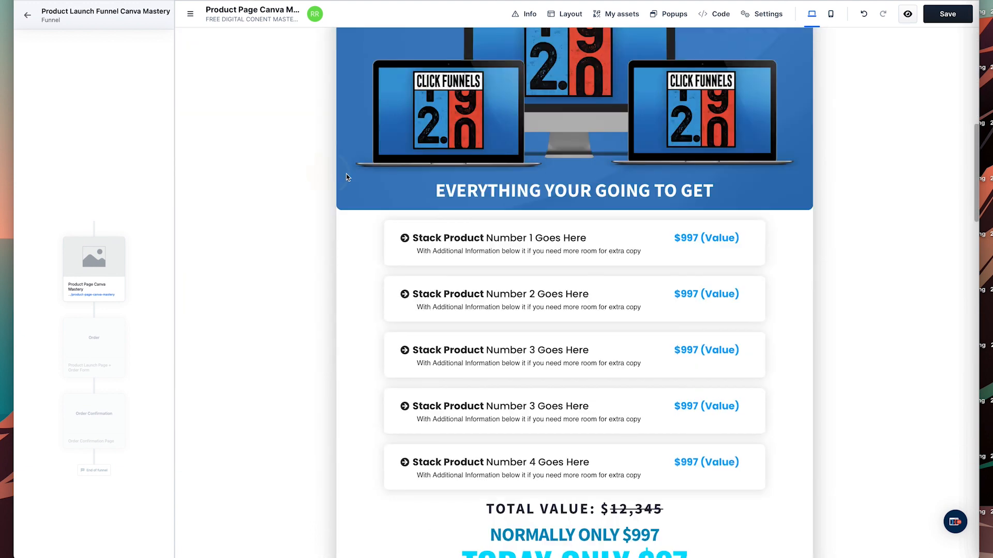
{"action": "scroll", "coordinate": [641, 207], "scroll_direction": "up", "scroll_amount": 3}
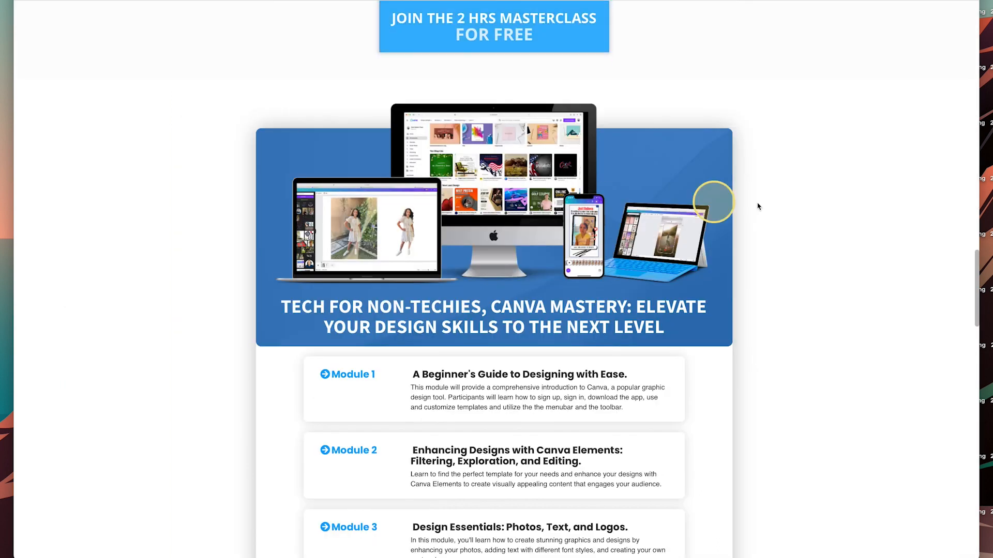
{"action": "scroll", "coordinate": [713, 207], "scroll_direction": "down", "scroll_amount": 3}
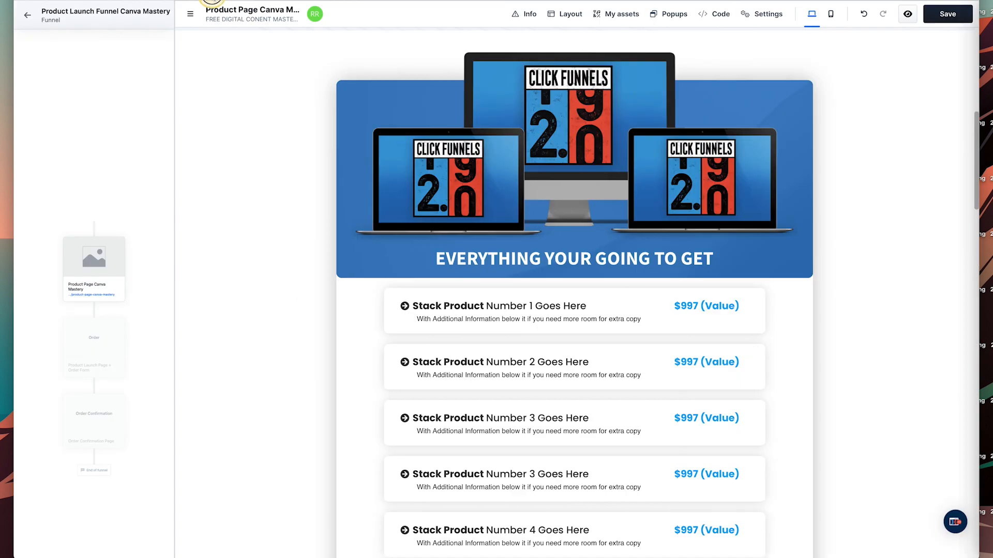
{"action": "scroll", "coordinate": [475, 194], "scroll_direction": "up", "scroll_amount": 1}
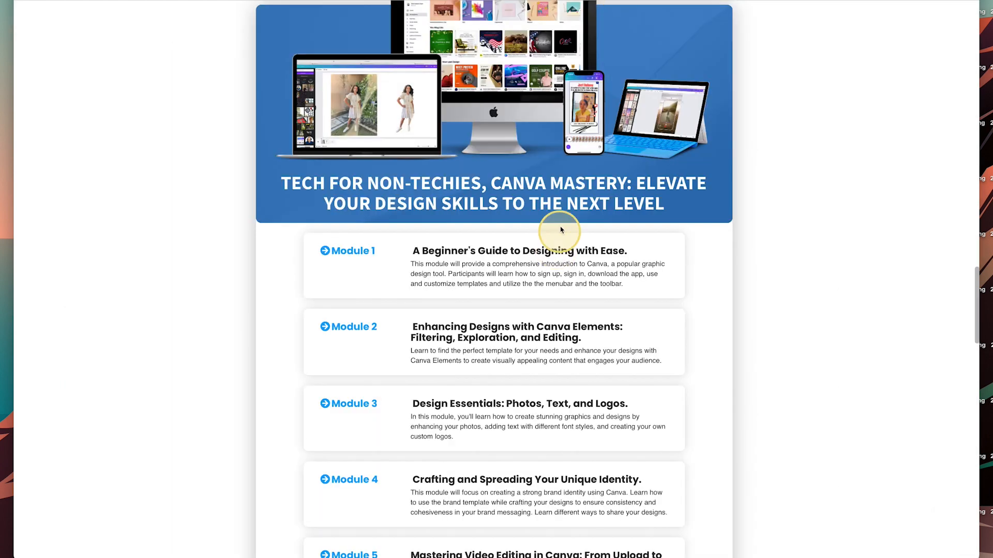
Paste the Canva Mastery course title from the live page over the stack banner heading.
{"action": "scroll", "coordinate": [560, 230], "scroll_direction": "up", "scroll_amount": 1}
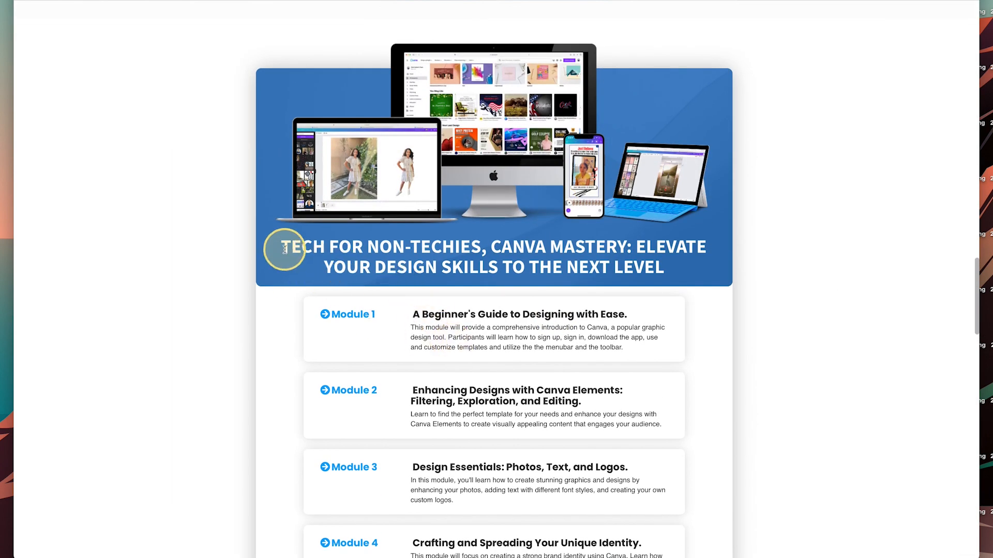
{"action": "left_click_drag", "start_coordinate": [284, 250], "coordinate": [683, 258]}
{"action": "key", "text": "ctrl+c"}
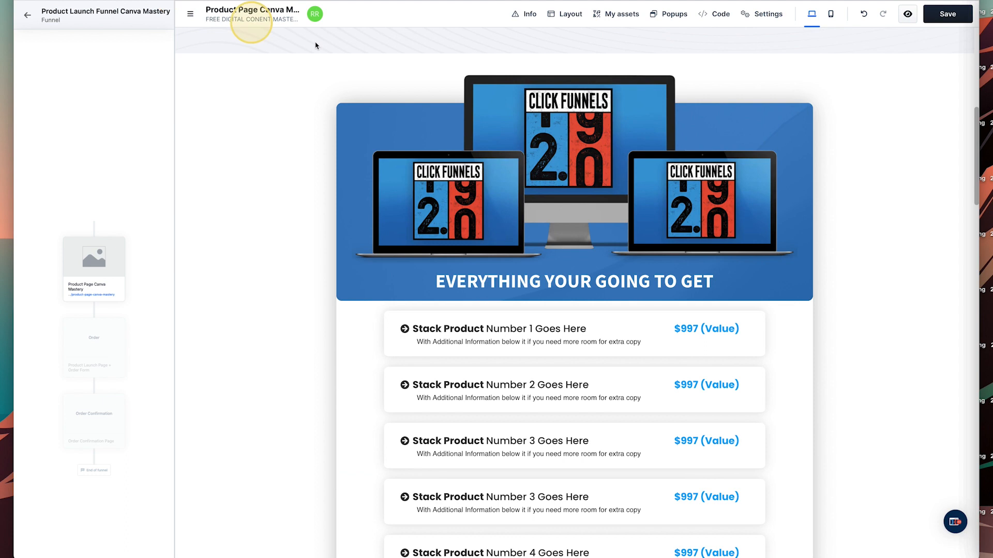
{"action": "left_click", "coordinate": [470, 282]}
{"action": "left_click", "coordinate": [469, 281]}
{"action": "triple_click", "coordinate": [473, 281]}
{"action": "key", "text": "ctrl+v"}
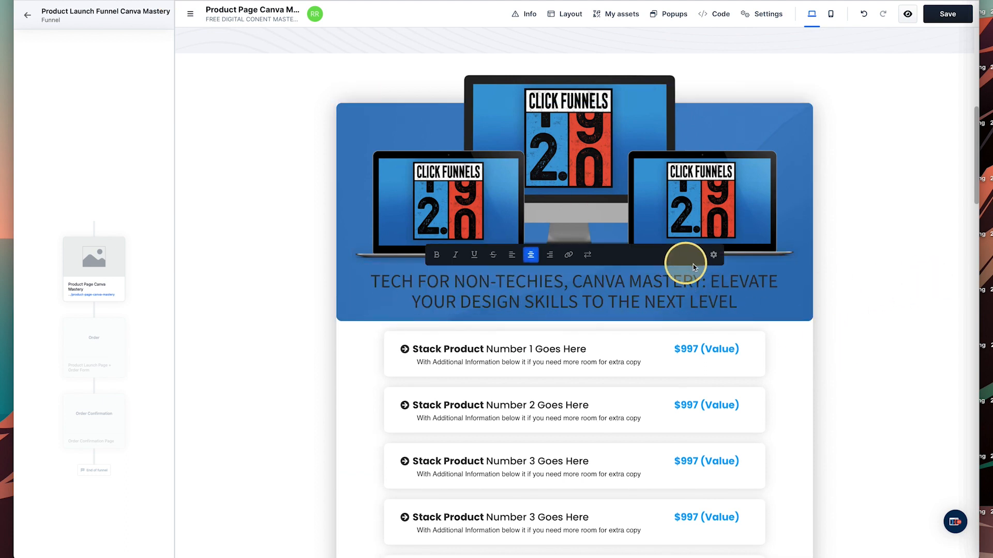
Make the heading text white and switch it to the medium (M) headline style.
{"action": "left_click", "coordinate": [715, 256]}
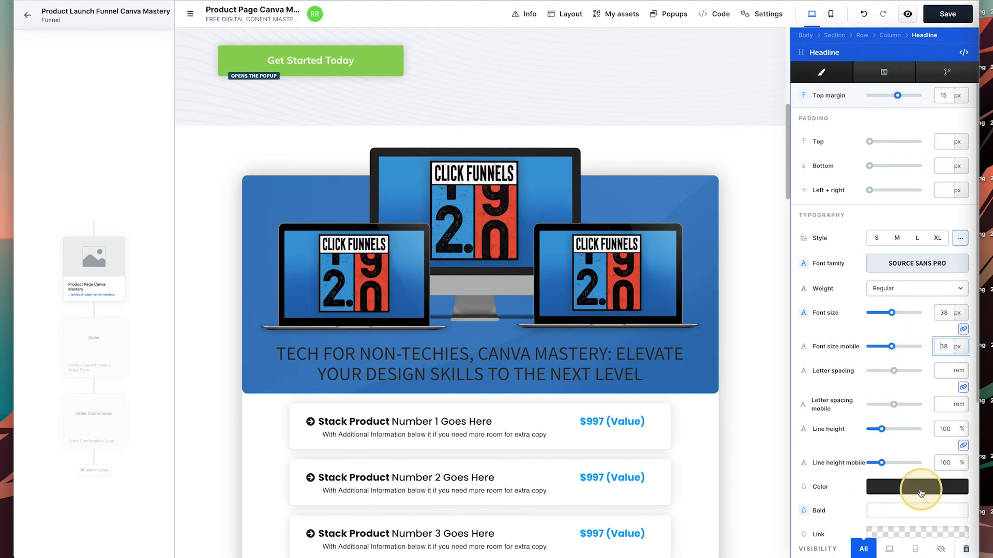
{"action": "left_click", "coordinate": [920, 493]}
{"action": "left_click", "coordinate": [810, 515]}
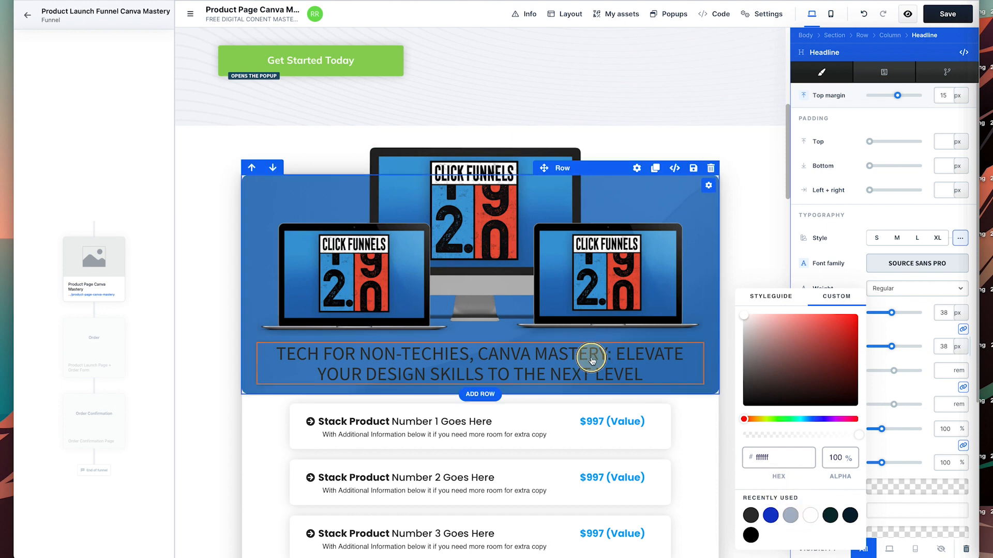
{"action": "left_click", "coordinate": [635, 346]}
{"action": "left_click", "coordinate": [713, 257]}
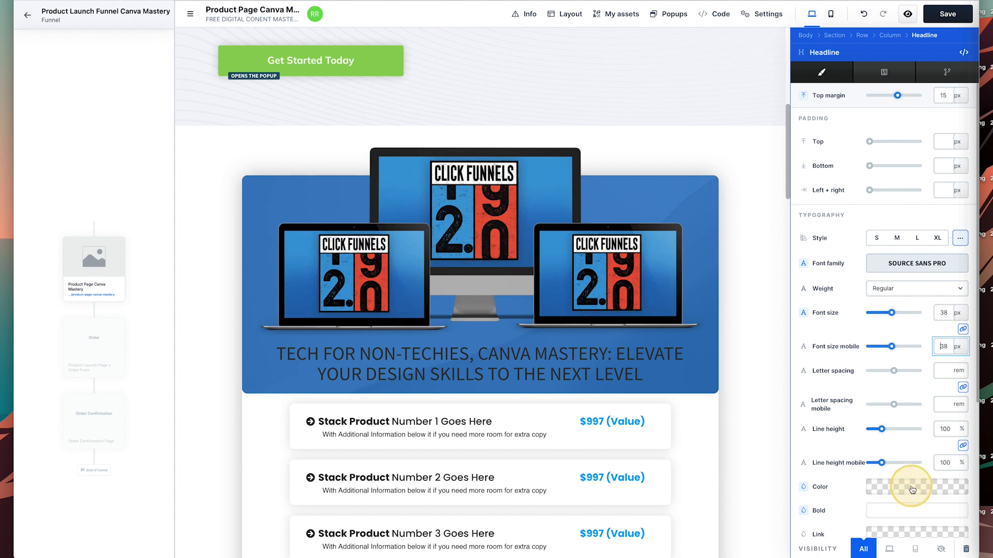
{"action": "left_click", "coordinate": [912, 489]}
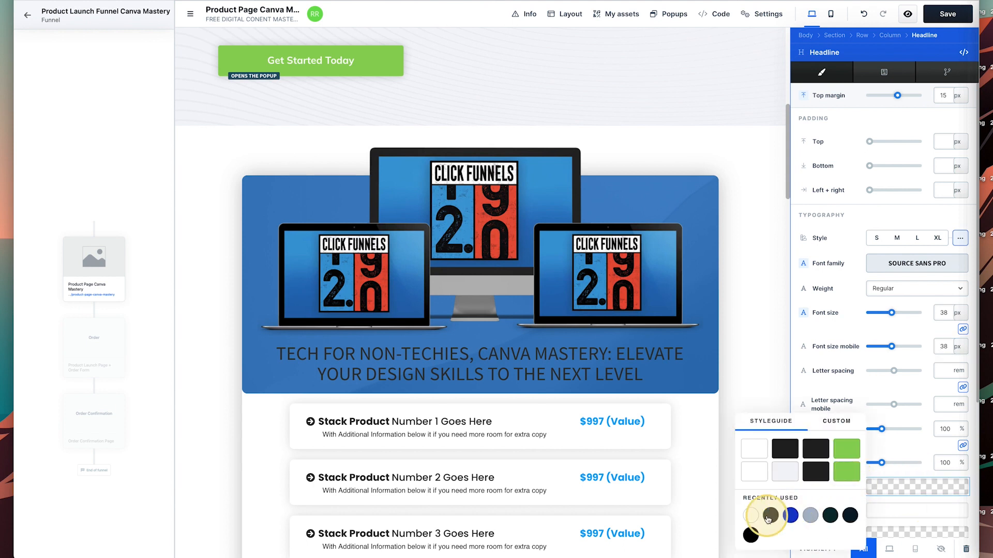
{"action": "left_click", "coordinate": [916, 238]}
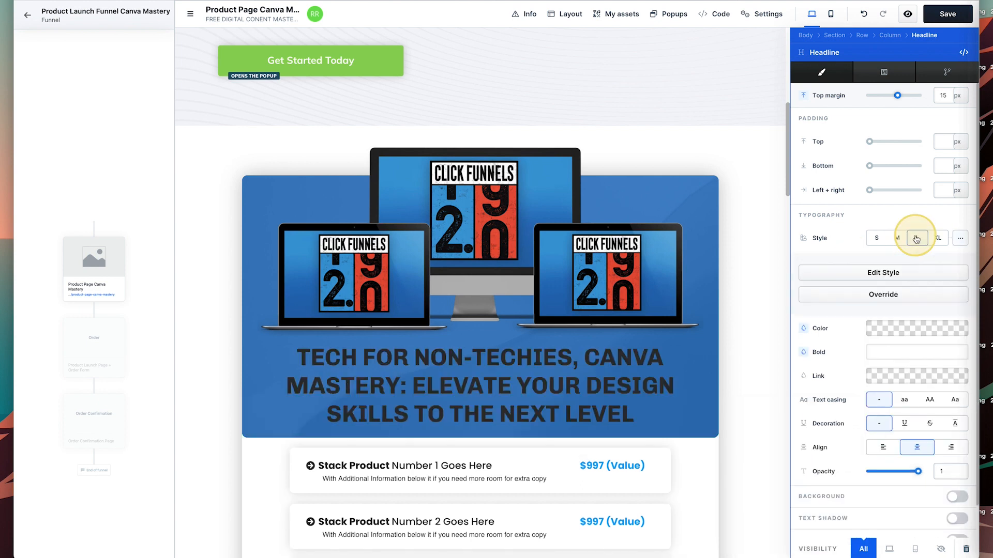
{"action": "left_click", "coordinate": [904, 242]}
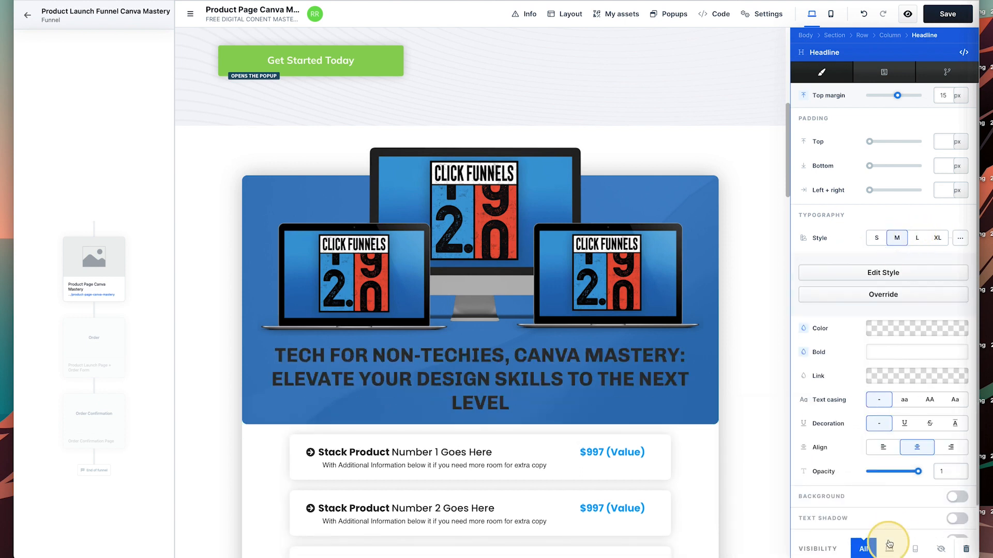
Override the style's typography and give the heading an off-white colour.
{"action": "scroll", "coordinate": [918, 504], "scroll_direction": "down", "scroll_amount": 1}
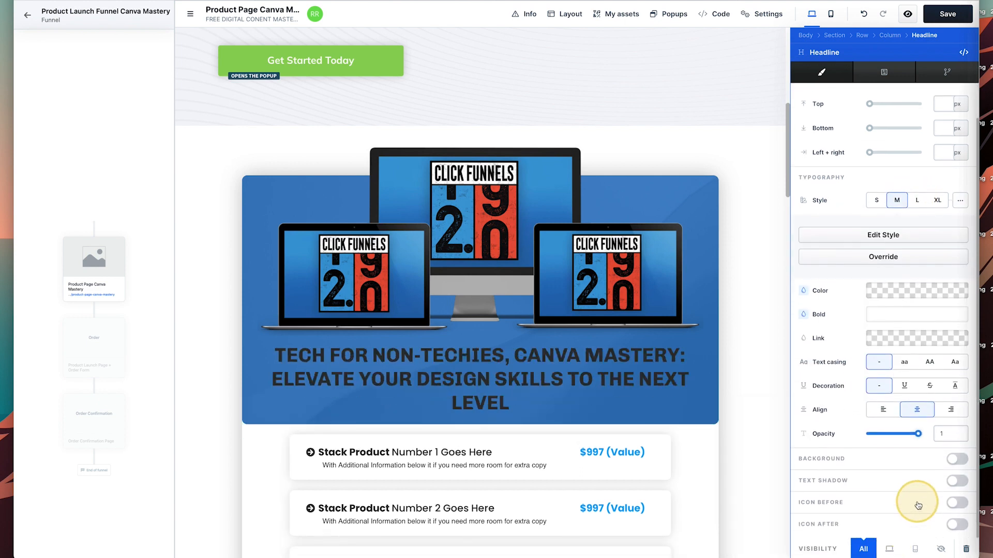
{"action": "left_click", "coordinate": [898, 295]}
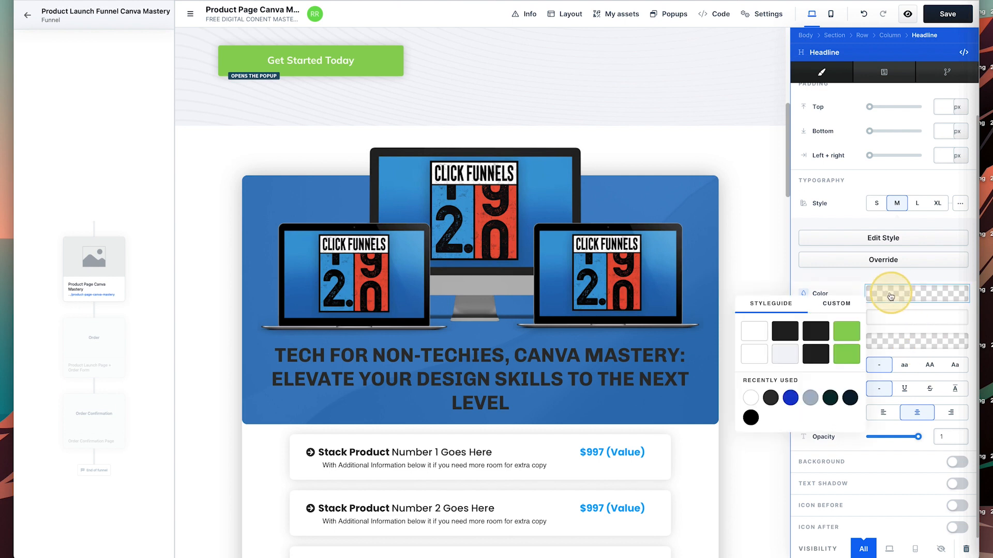
{"action": "left_click", "coordinate": [873, 262]}
{"action": "scroll", "coordinate": [913, 466], "scroll_direction": "down", "scroll_amount": 2}
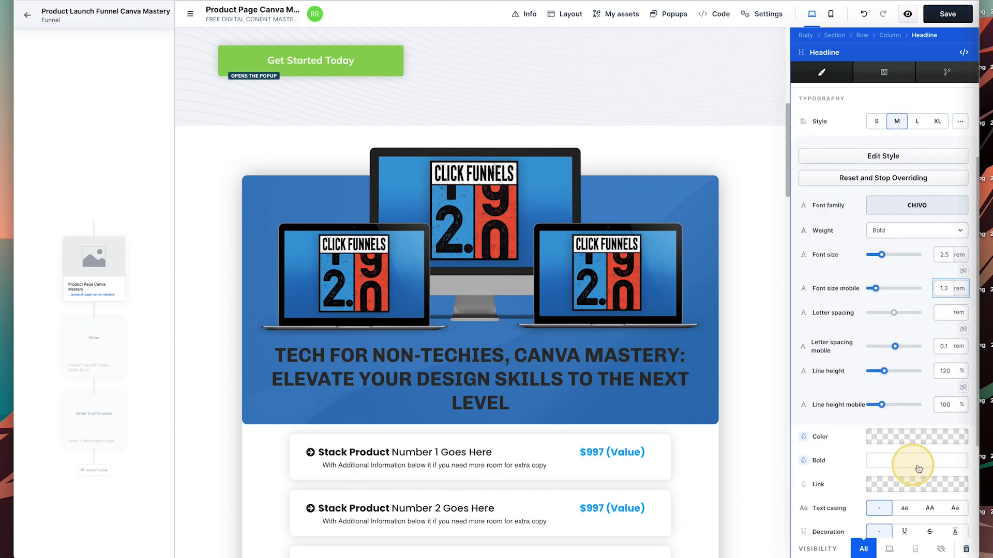
{"action": "left_click", "coordinate": [896, 436]}
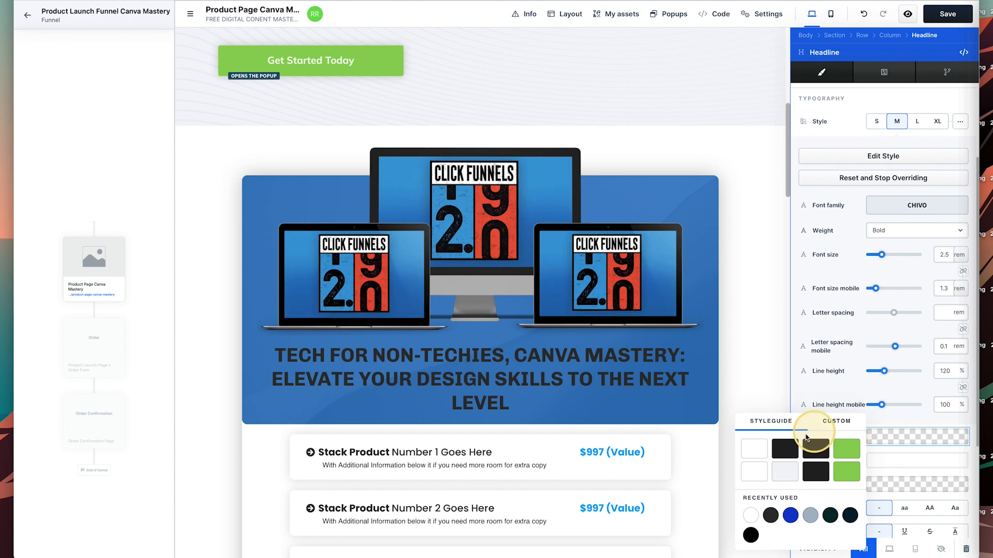
{"action": "left_click", "coordinate": [759, 474]}
{"action": "left_click", "coordinate": [783, 475]}
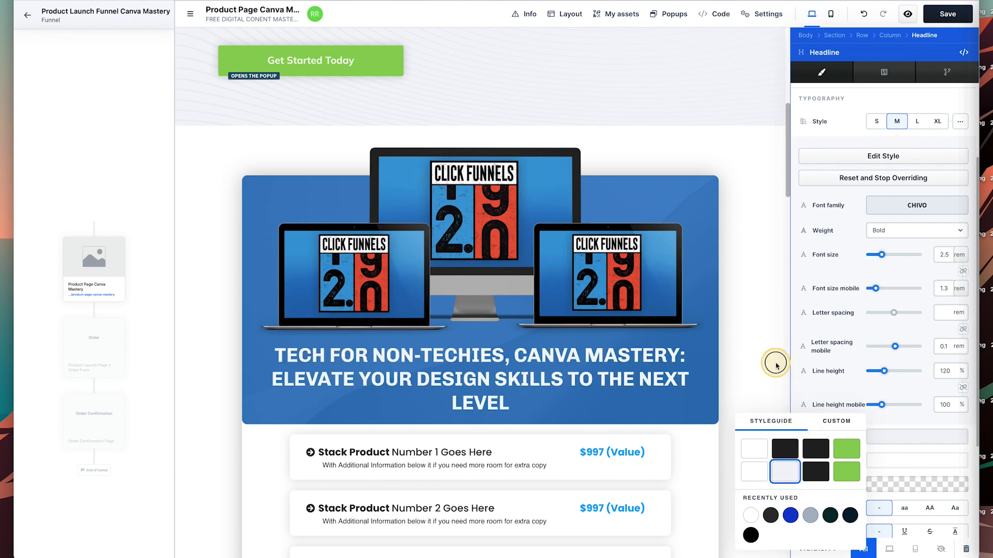
{"action": "scroll", "coordinate": [719, 364], "scroll_direction": "down", "scroll_amount": 2}
{"action": "left_click", "coordinate": [724, 368]}
{"action": "scroll", "coordinate": [840, 461], "scroll_direction": "down", "scroll_amount": 2}
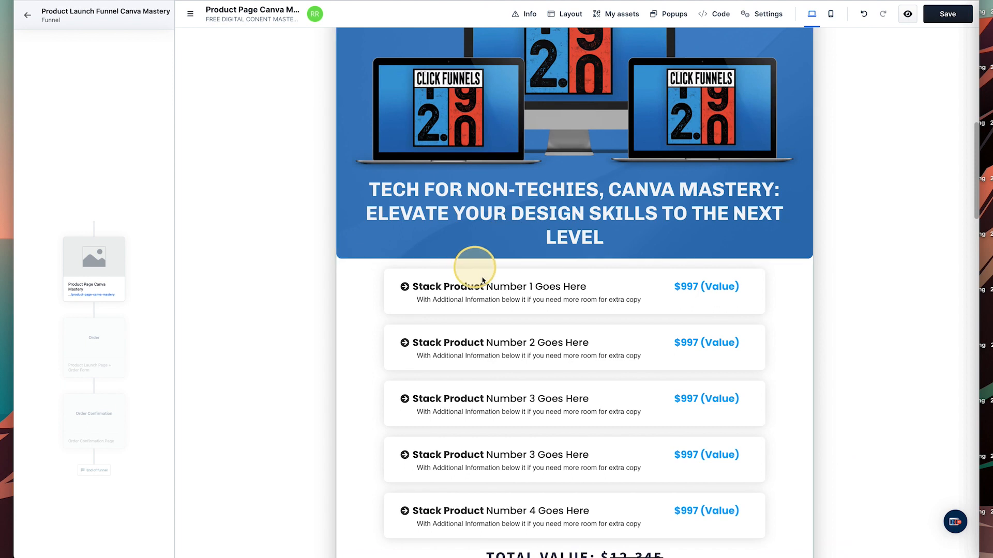
Widen the first stack item's column and move its headline and description under the price.
{"action": "left_click_drag", "start_coordinate": [665, 289], "coordinate": [463, 298]}
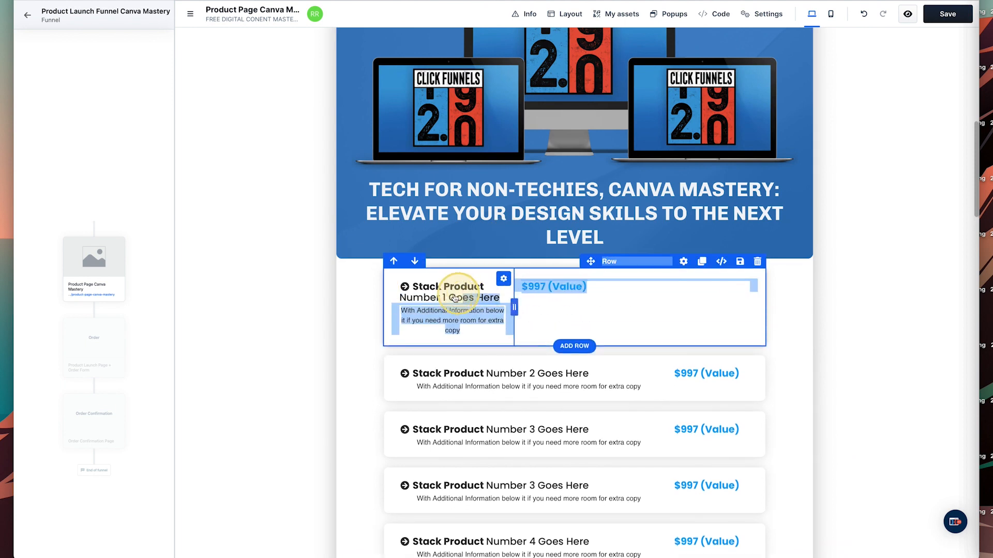
{"action": "left_click", "coordinate": [561, 290]}
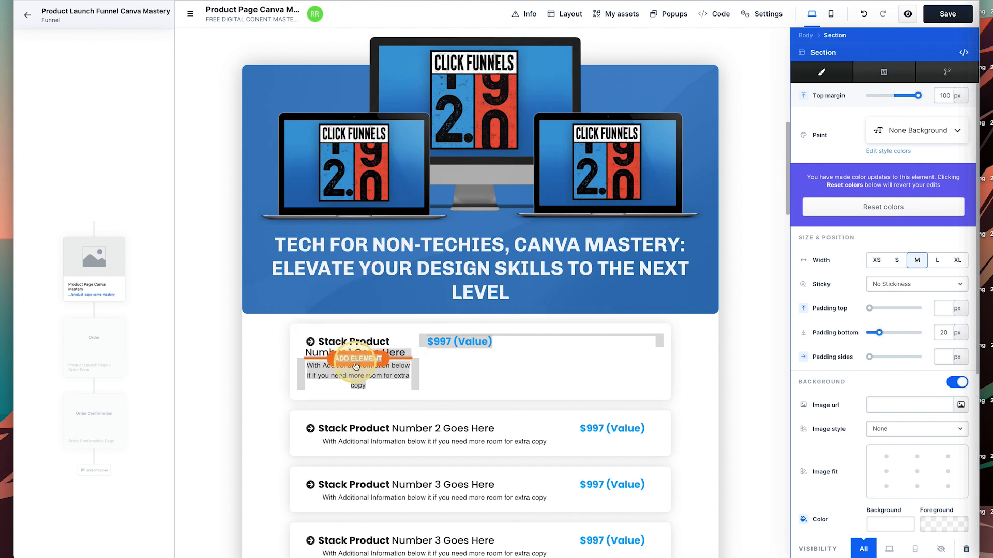
{"action": "left_click_drag", "start_coordinate": [311, 353], "coordinate": [391, 365]}
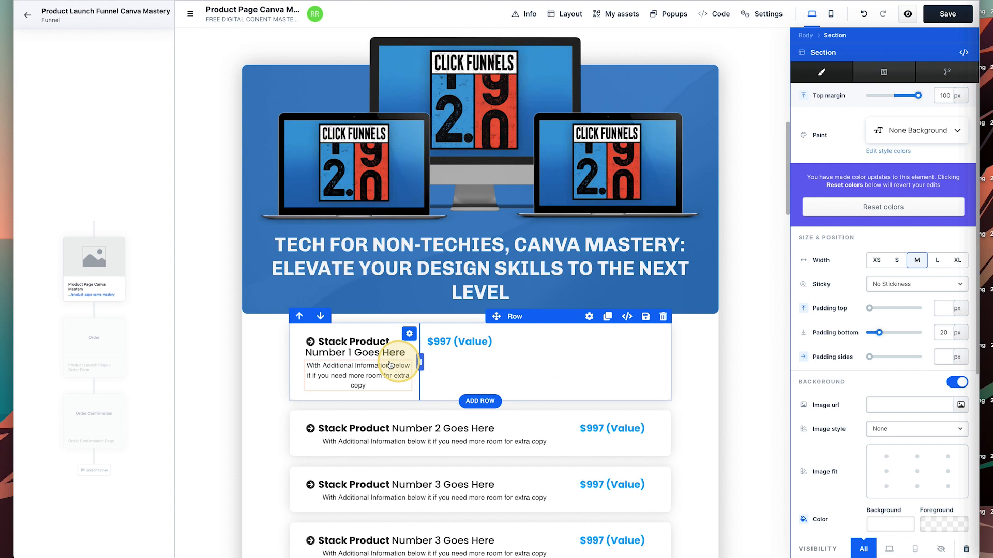
{"action": "left_click_drag", "start_coordinate": [330, 345], "coordinate": [483, 361]}
{"action": "mouse_move", "coordinate": [373, 350]}
{"action": "left_mouse_down"}
{"action": "mouse_move", "coordinate": [465, 361]}
{"action": "mouse_move", "coordinate": [475, 352]}
{"action": "mouse_move", "coordinate": [362, 345]}
{"action": "left_mouse_up"}
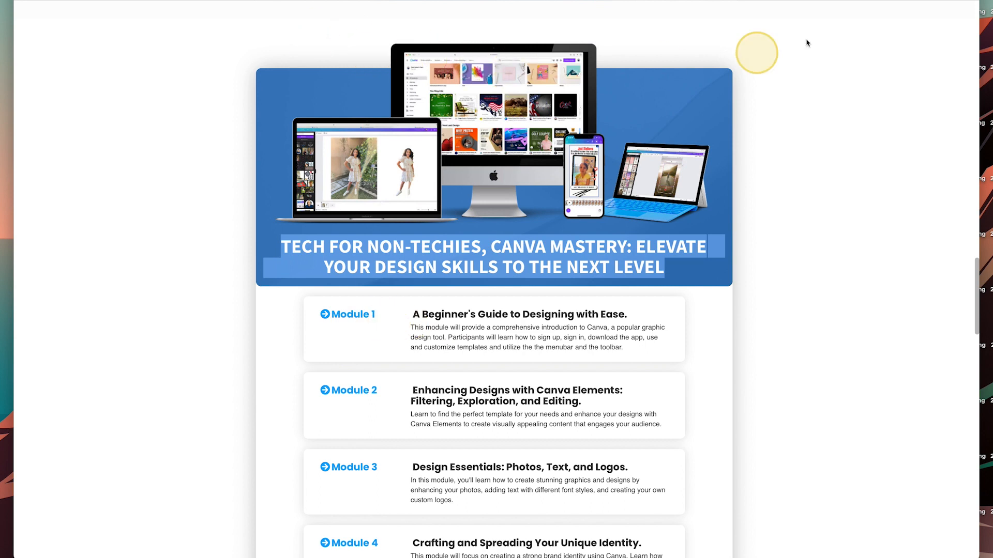
{"action": "triple_click", "coordinate": [432, 395]}
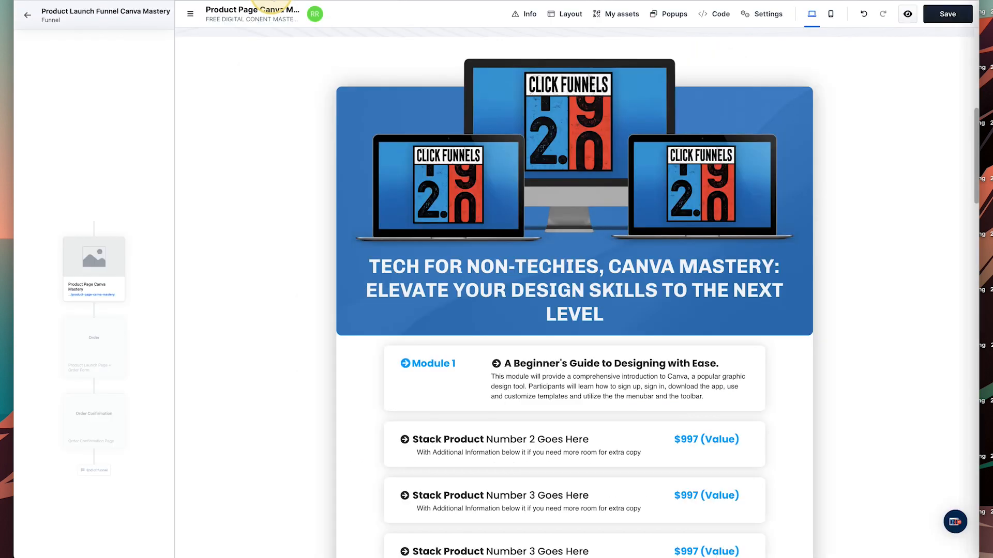
Delete the Stack Product Number 2 row and both Number 3 rows.
{"action": "scroll", "coordinate": [815, 454], "scroll_direction": "down", "scroll_amount": 2}
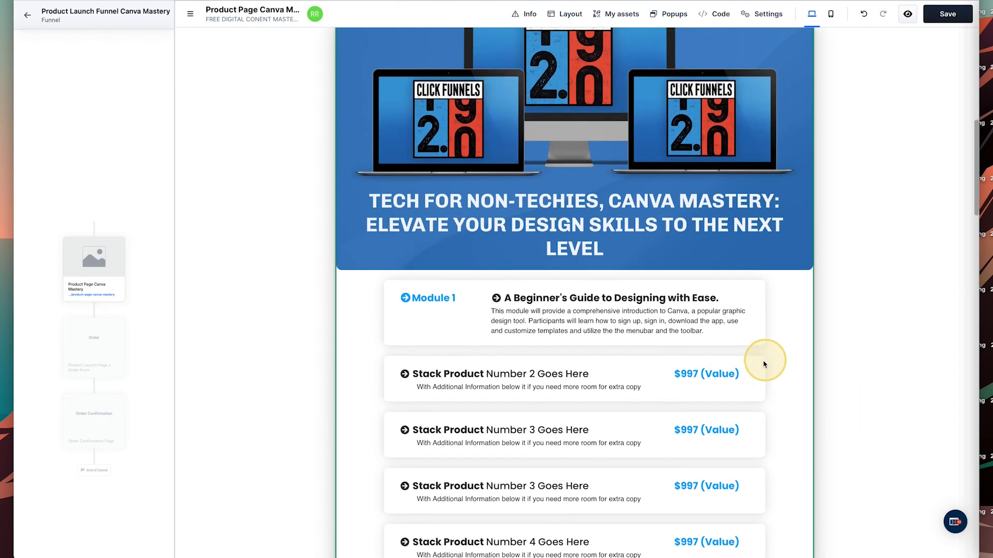
{"action": "left_click", "coordinate": [757, 350]}
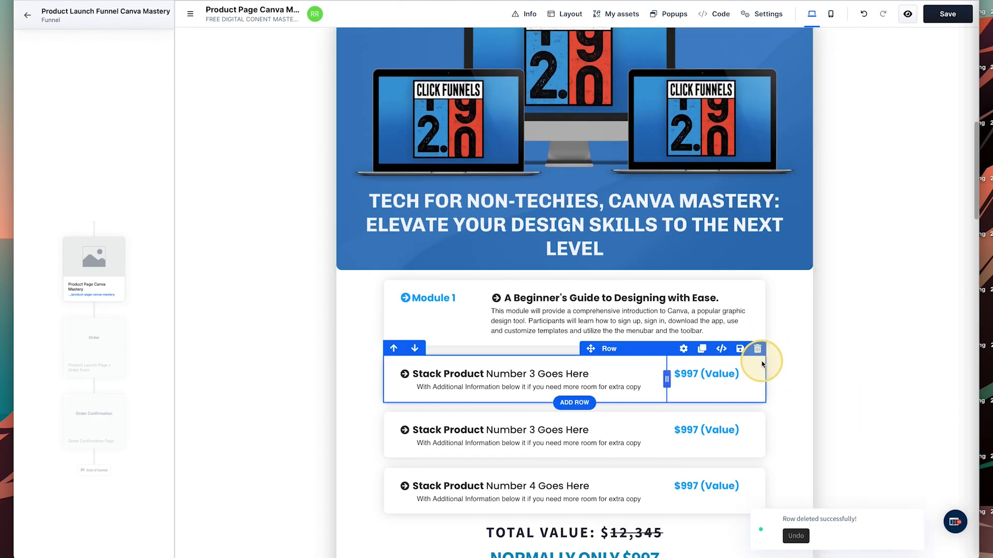
{"action": "left_click", "coordinate": [758, 350]}
{"action": "left_click", "coordinate": [758, 350]}
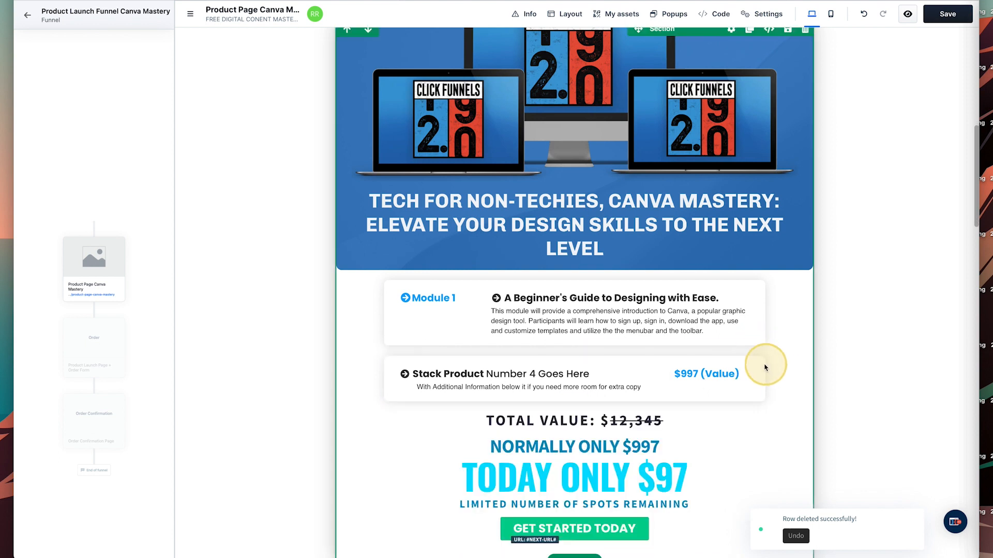
Remove the Stack Product Number 4 row and clone Module 1 into five module rows.
{"action": "left_click", "coordinate": [757, 350]}
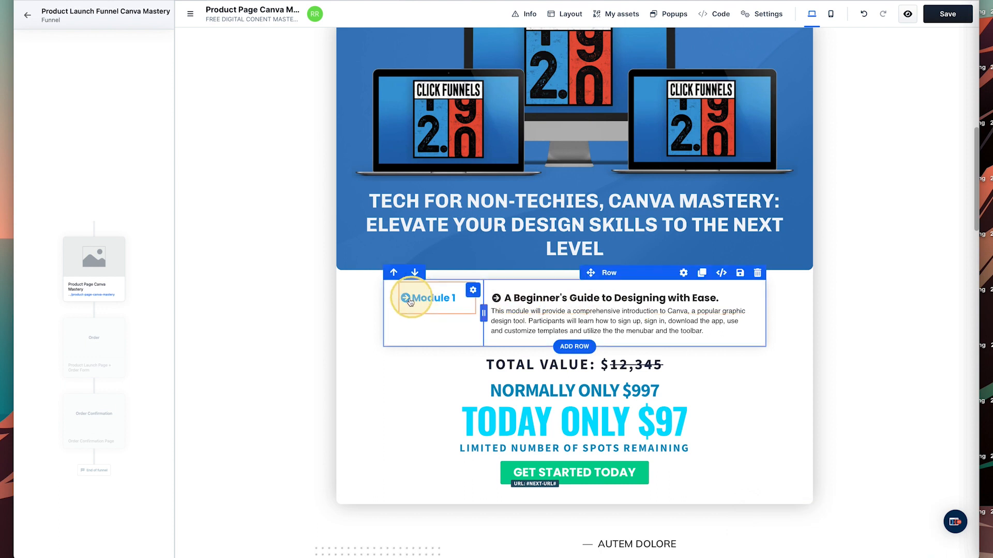
{"action": "left_click", "coordinate": [702, 274]}
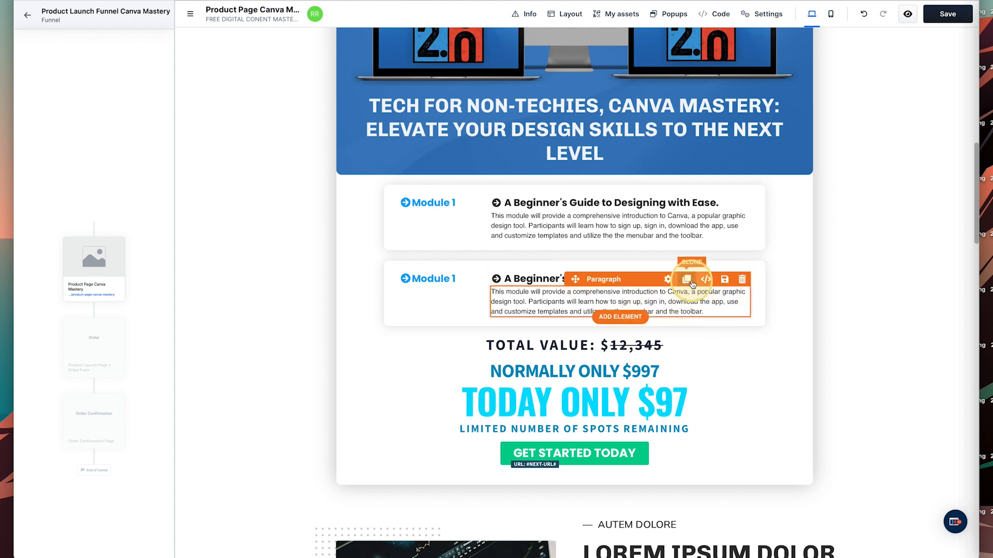
{"action": "left_click", "coordinate": [701, 254]}
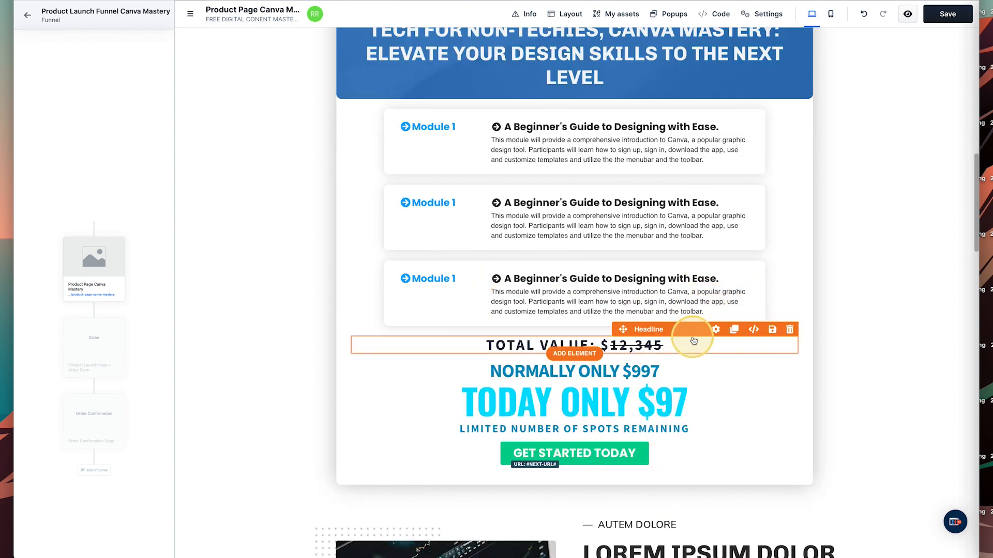
{"action": "left_click", "coordinate": [703, 254]}
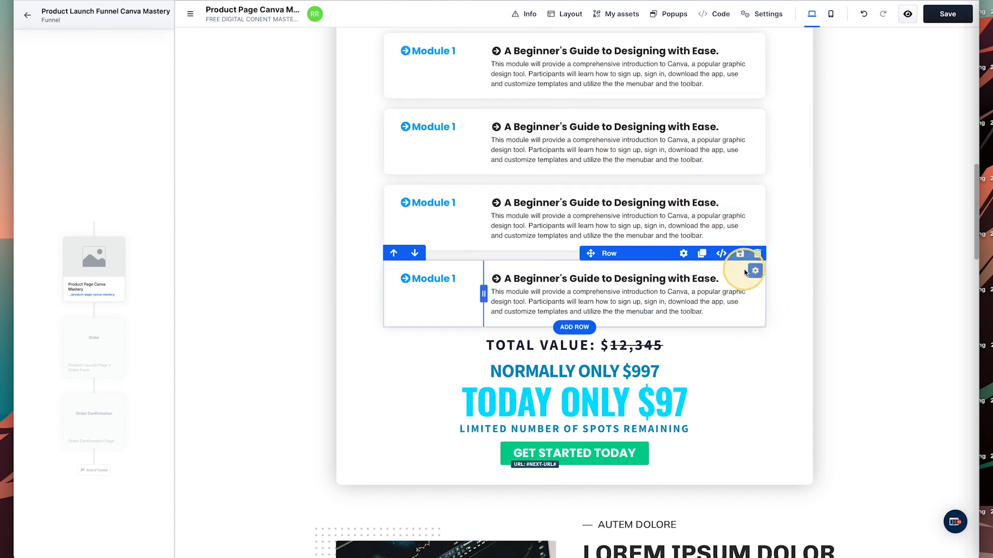
{"action": "left_click", "coordinate": [703, 254]}
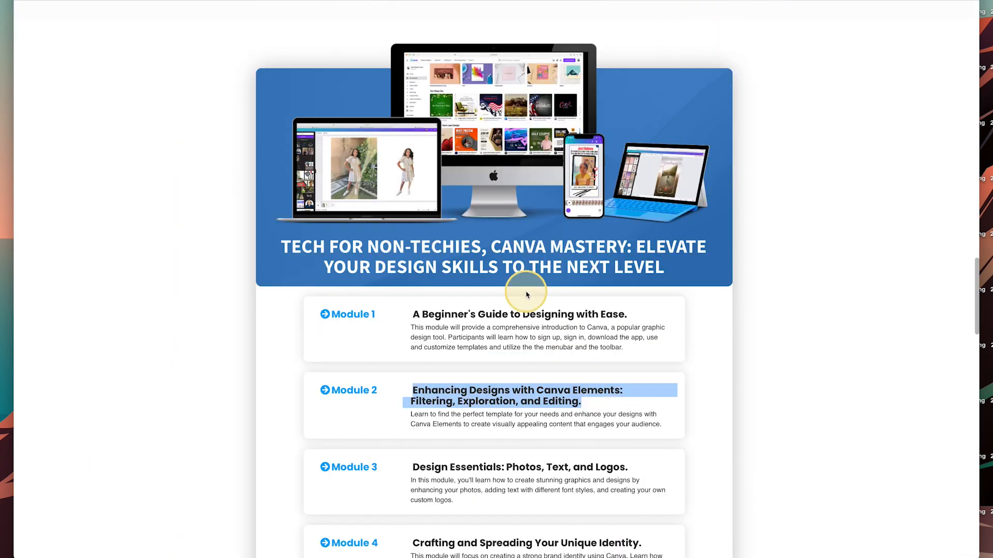
Copy the Module 2 title from the reference page into the second card's heading, then its description.
{"action": "scroll", "coordinate": [525, 290], "scroll_direction": "down", "scroll_amount": 2}
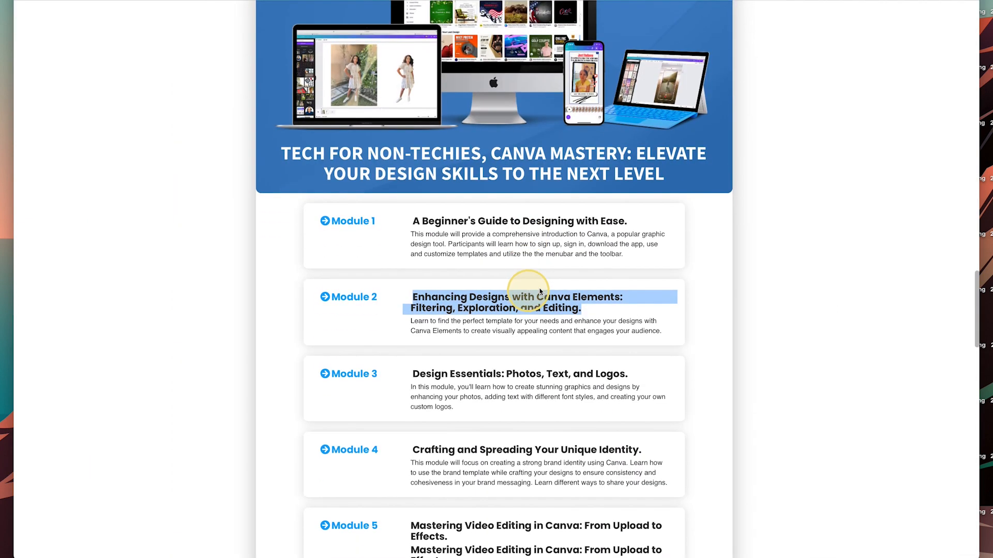
{"action": "right_click", "coordinate": [458, 308]}
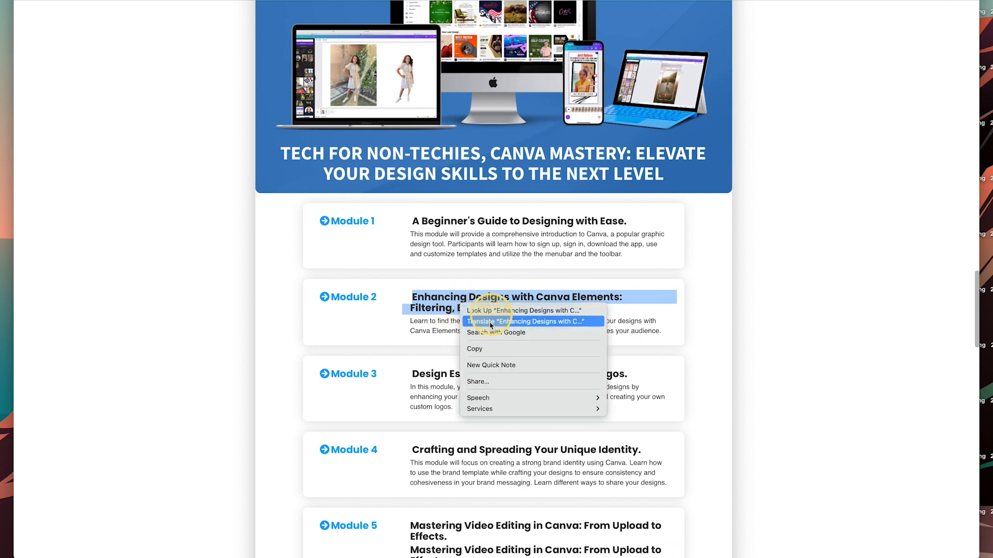
{"action": "left_click", "coordinate": [473, 349]}
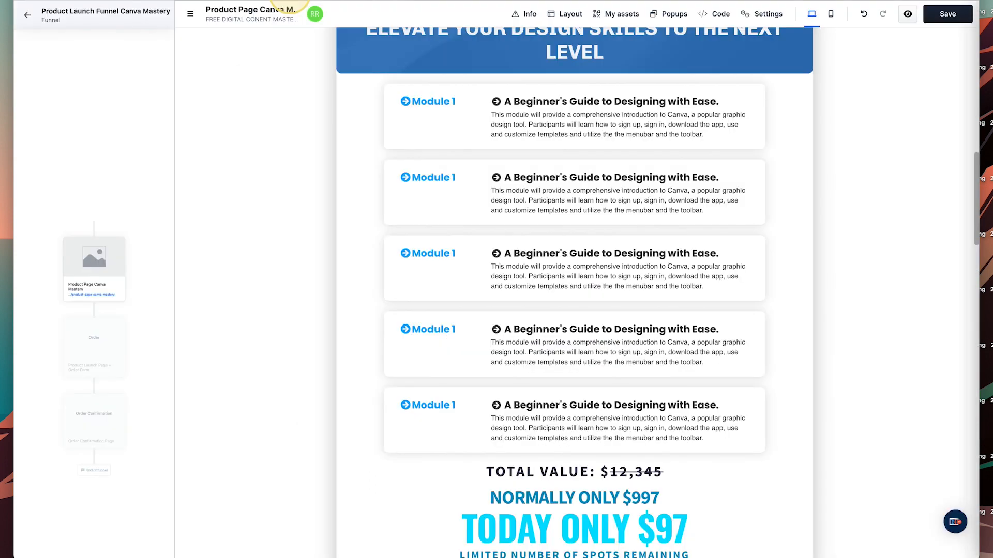
{"action": "left_click", "coordinate": [518, 177]}
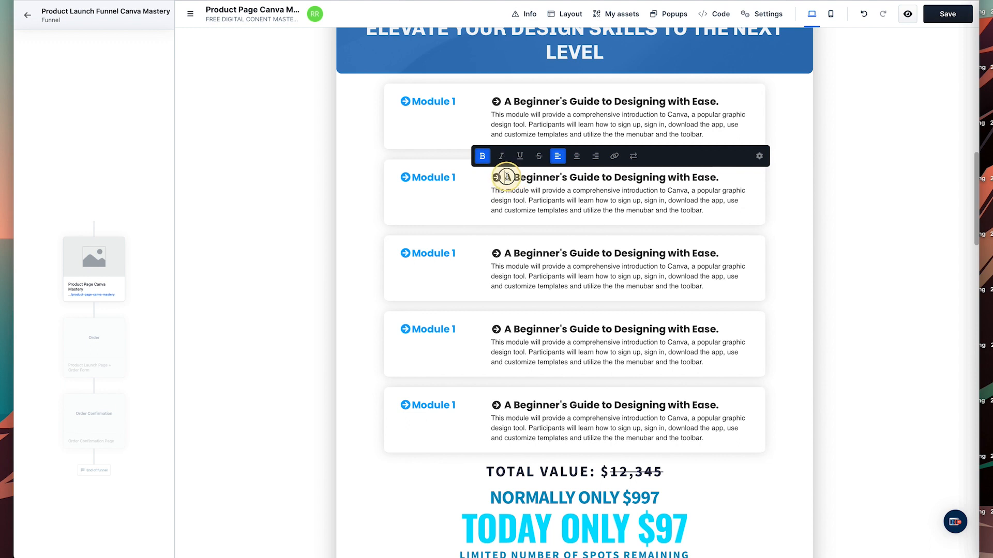
{"action": "left_click_drag", "start_coordinate": [506, 176], "coordinate": [703, 175]}
{"action": "key", "text": "ctrl+v"}
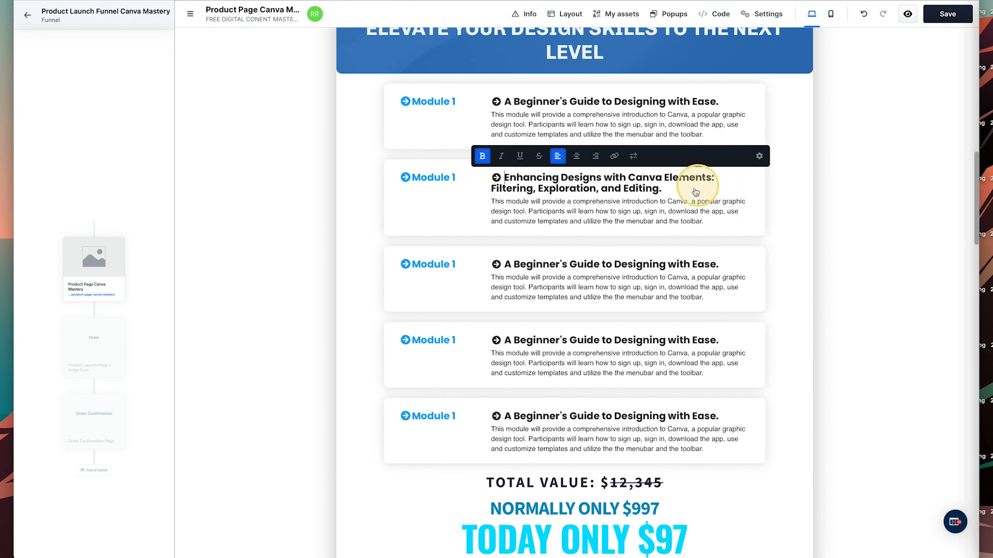
{"action": "left_click", "coordinate": [529, 217]}
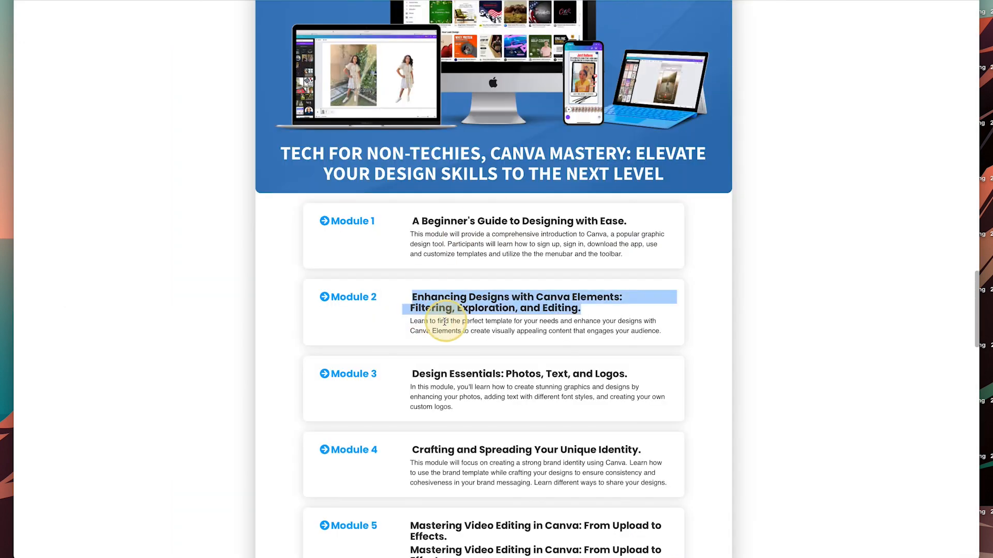
{"action": "left_click", "coordinate": [414, 324]}
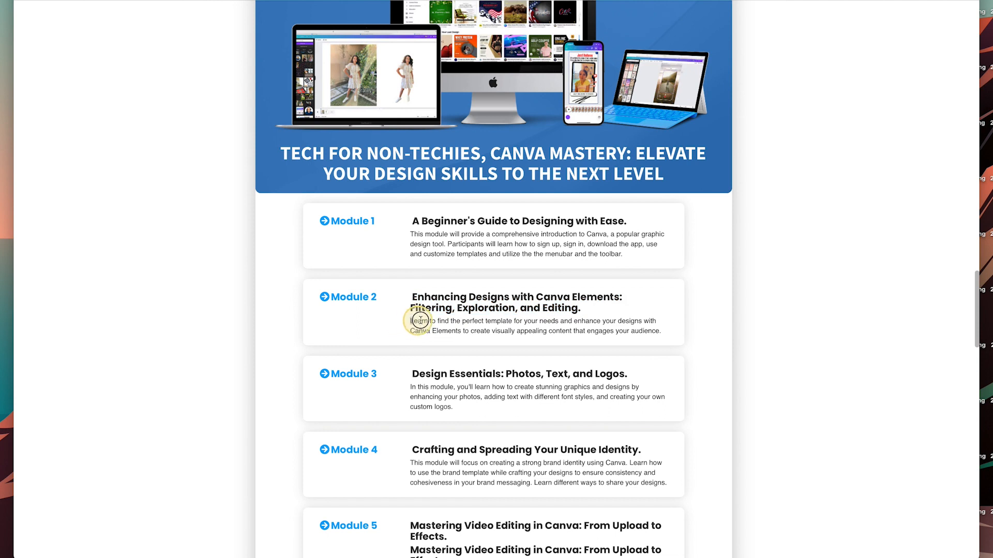
{"action": "left_click_drag", "start_coordinate": [420, 321], "coordinate": [611, 328]}
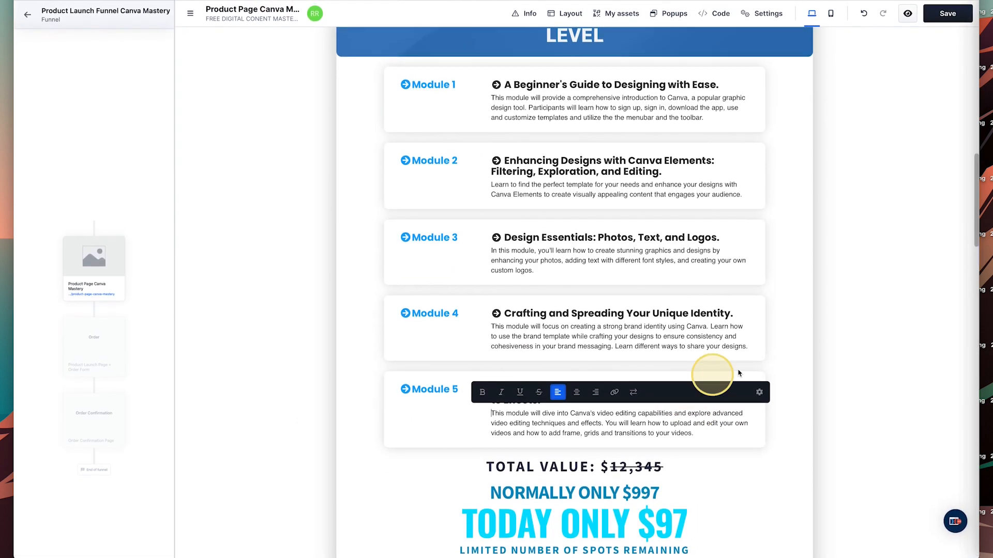
{"action": "left_click", "coordinate": [731, 474]}
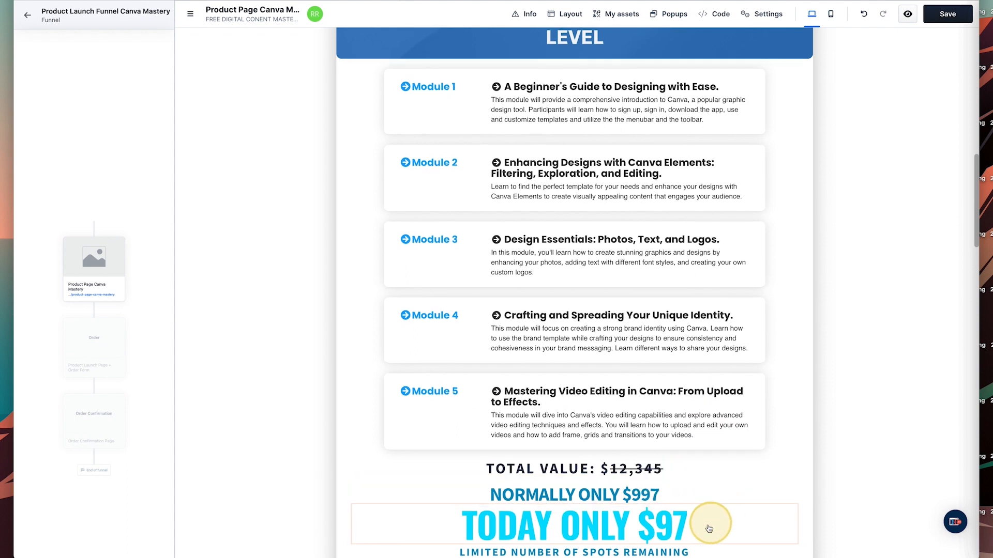
Change the prices to a $999 total value, normally $499 and today only $299.
{"action": "double_click", "coordinate": [624, 470]}
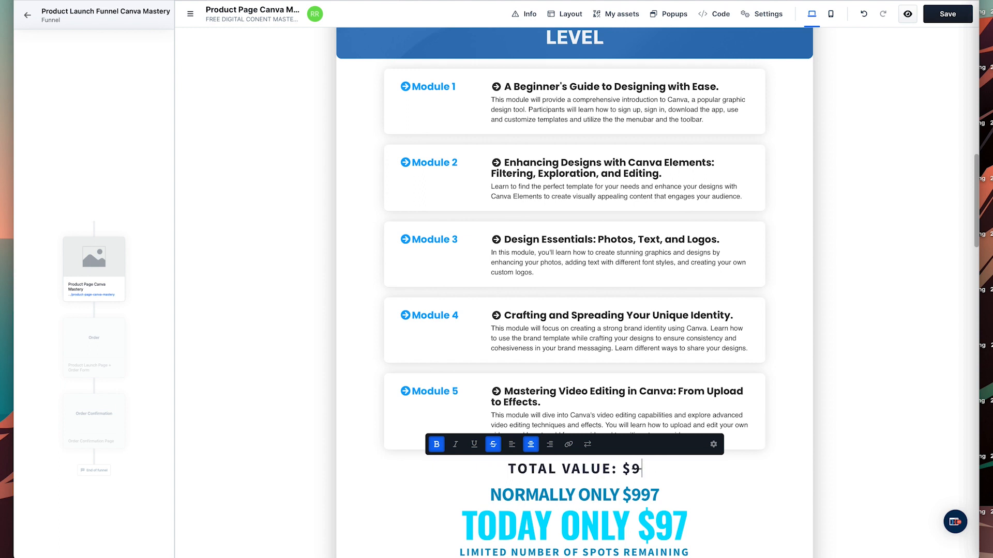
{"action": "left_click", "coordinate": [639, 493]}
{"action": "left_click", "coordinate": [639, 491]}
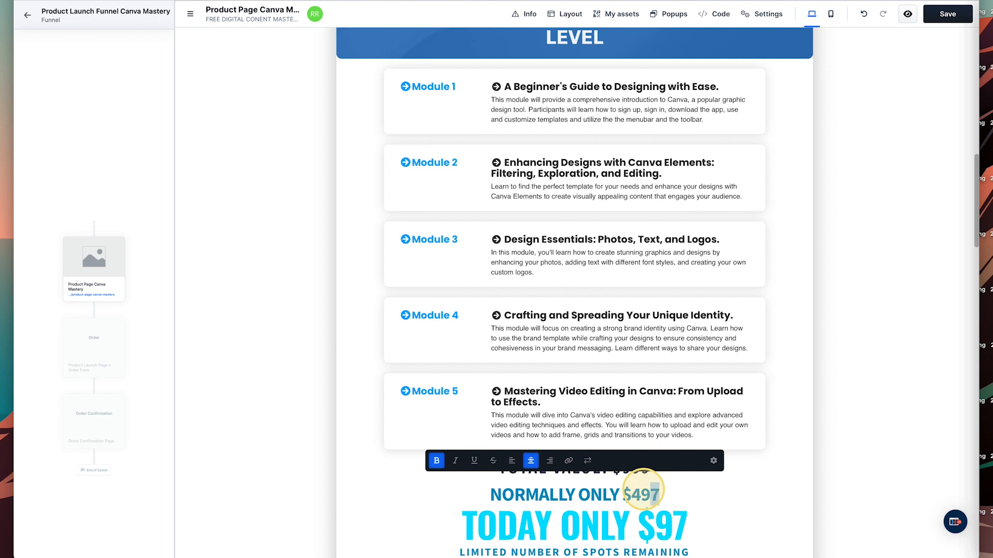
{"action": "left_click", "coordinate": [653, 518]}
{"action": "left_click", "coordinate": [656, 518]}
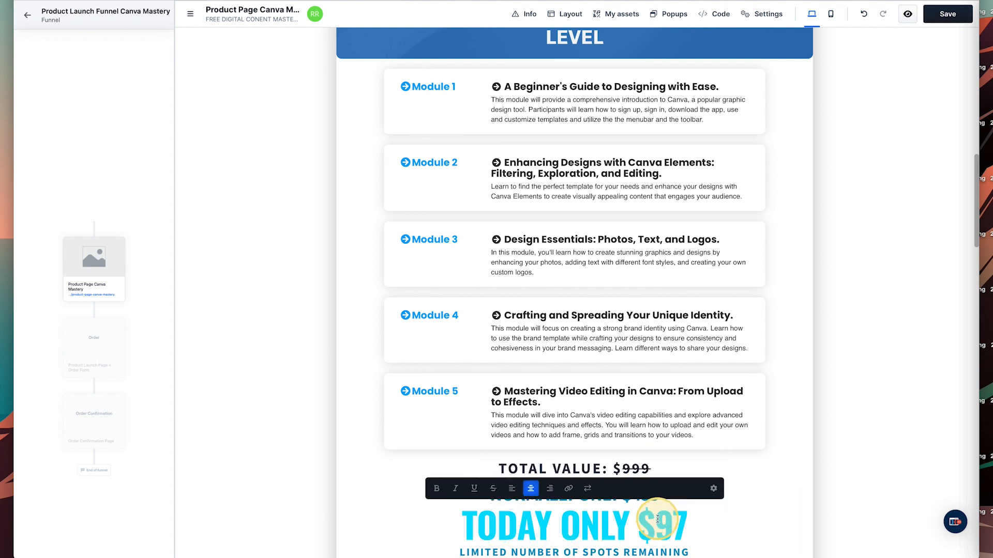
{"action": "type", "text": "2"}
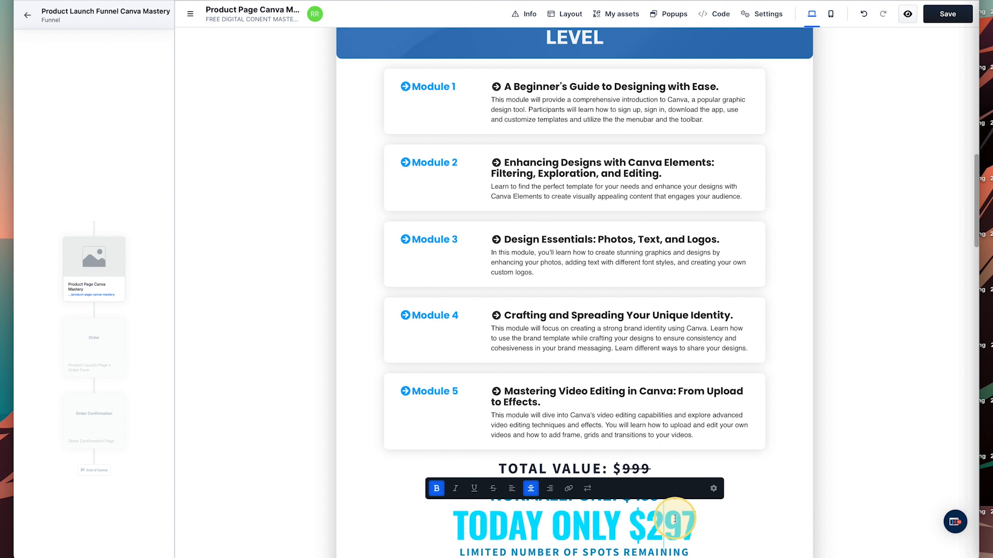
{"action": "type", "text": "9"}
Save the updated sales page so the changes go live.
{"action": "scroll", "coordinate": [769, 468], "scroll_direction": "down", "scroll_amount": 4}
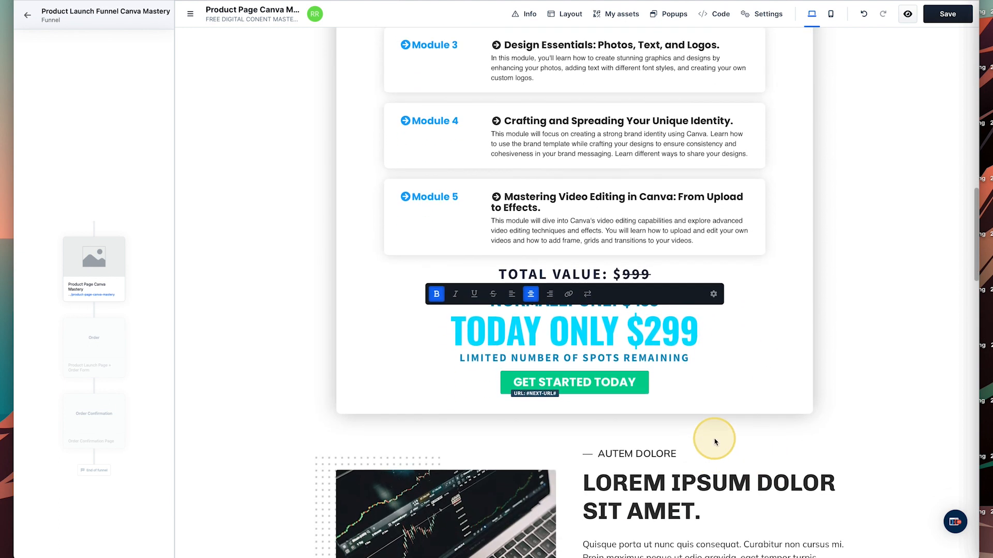
{"action": "scroll", "coordinate": [715, 442], "scroll_direction": "up", "scroll_amount": 11}
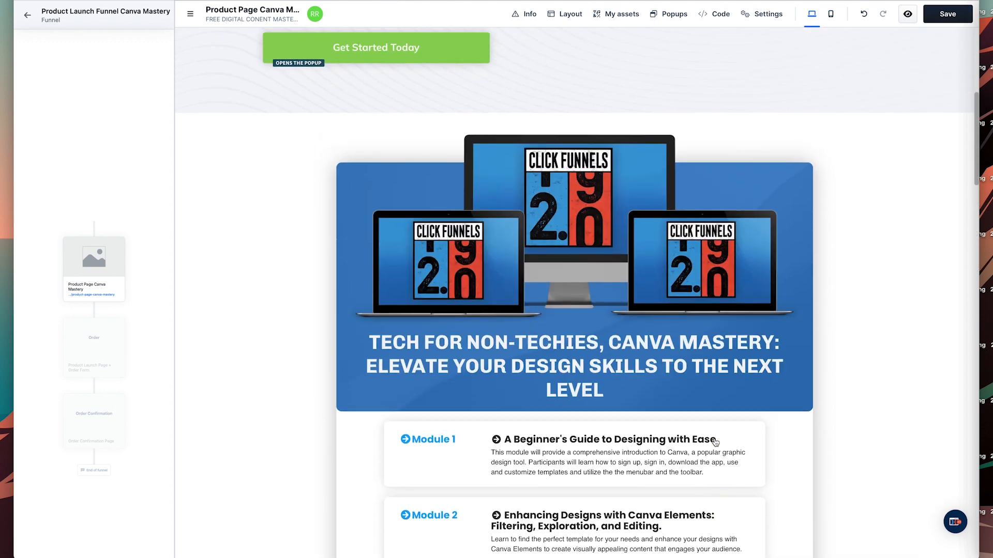
{"action": "scroll", "coordinate": [672, 362], "scroll_direction": "up", "scroll_amount": 2}
{"action": "mouse_move", "coordinate": [583, 327]}
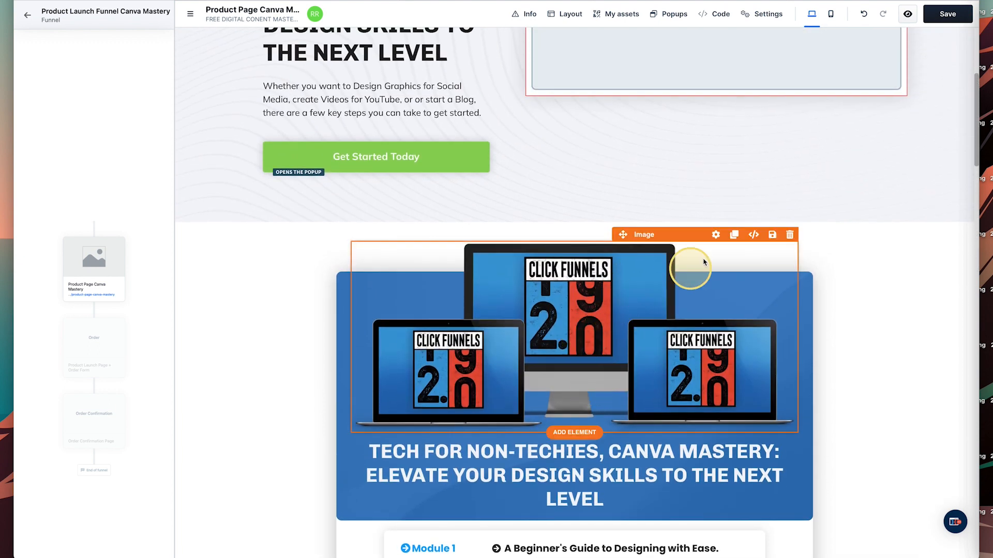
{"action": "left_click", "coordinate": [753, 235]}
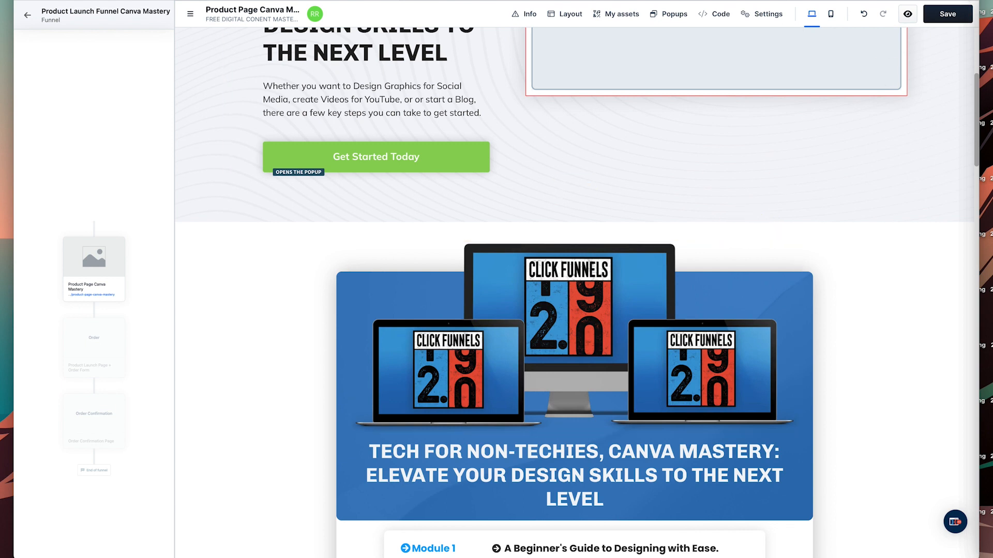
{"action": "left_click", "coordinate": [960, 16]}
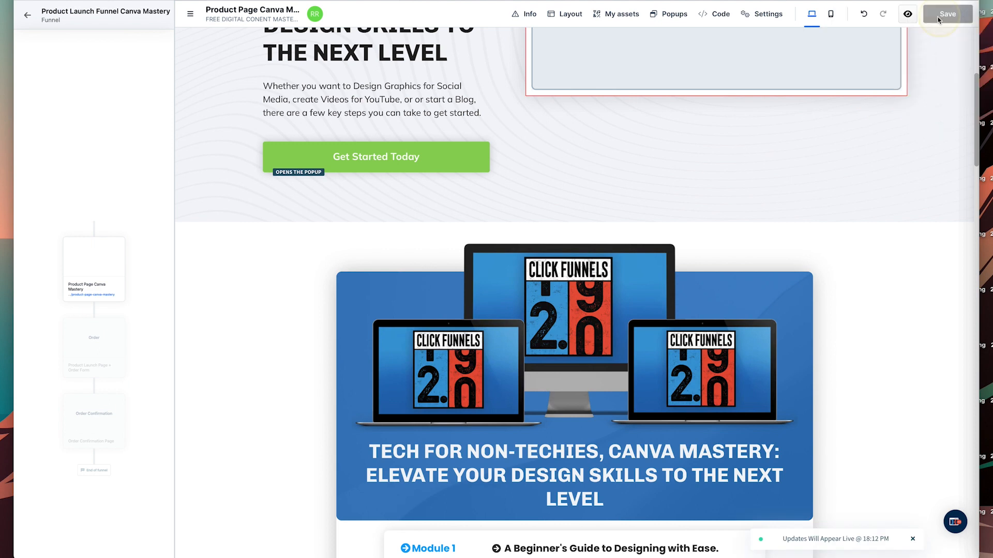
{"action": "left_click", "coordinate": [650, 428]}
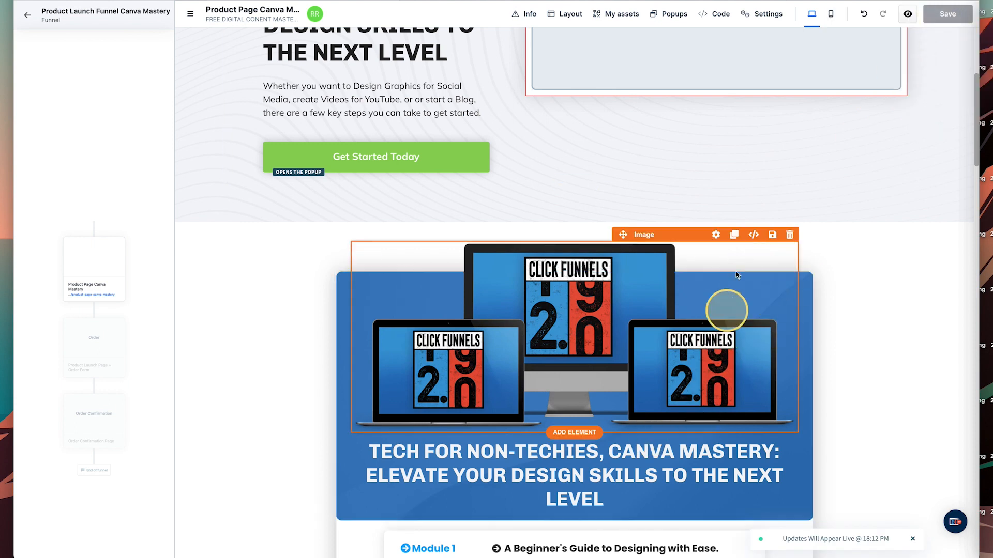
Swap the hero laptop mockup for the Canva multi-device image from the image gallery.
{"action": "left_click", "coordinate": [716, 235]}
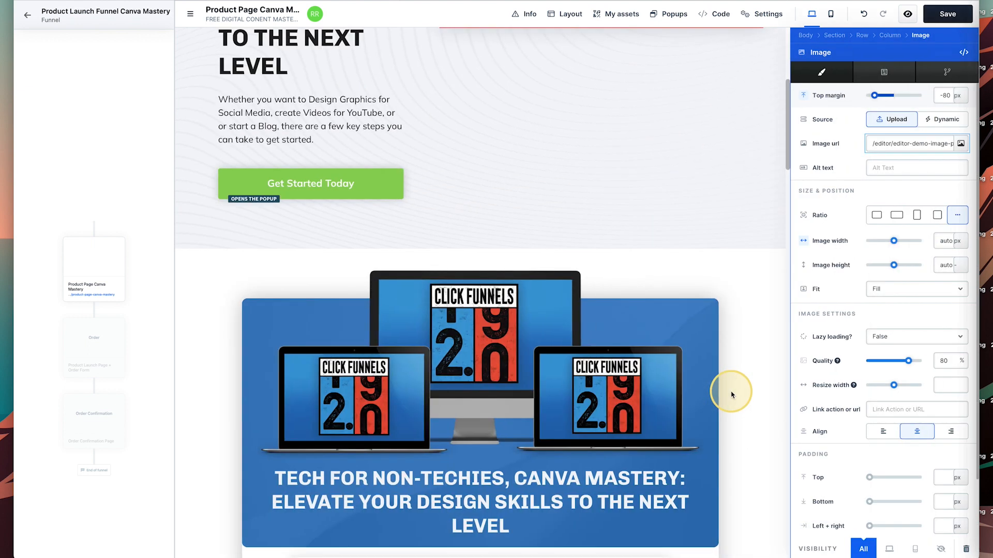
{"action": "left_click", "coordinate": [960, 144]}
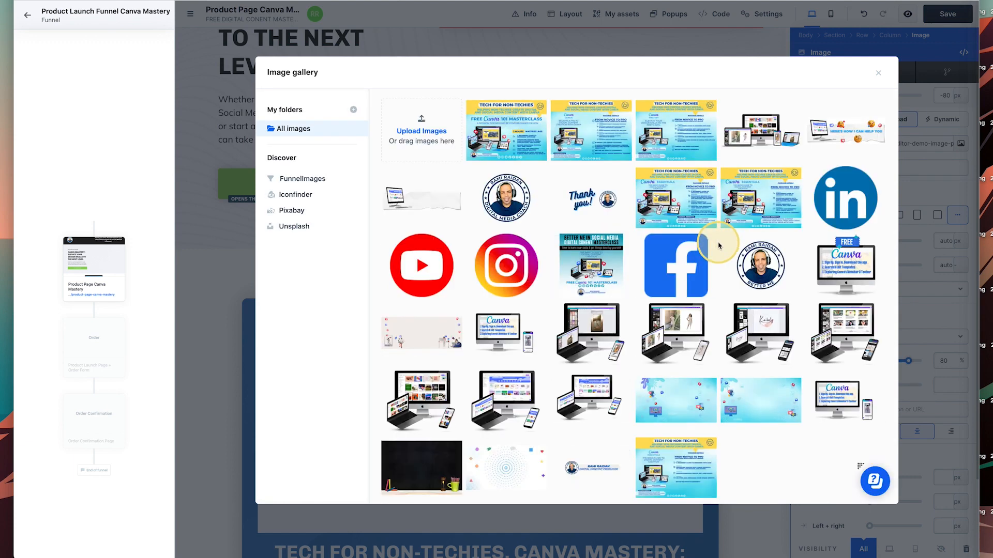
{"action": "mouse_move", "coordinate": [712, 241]}
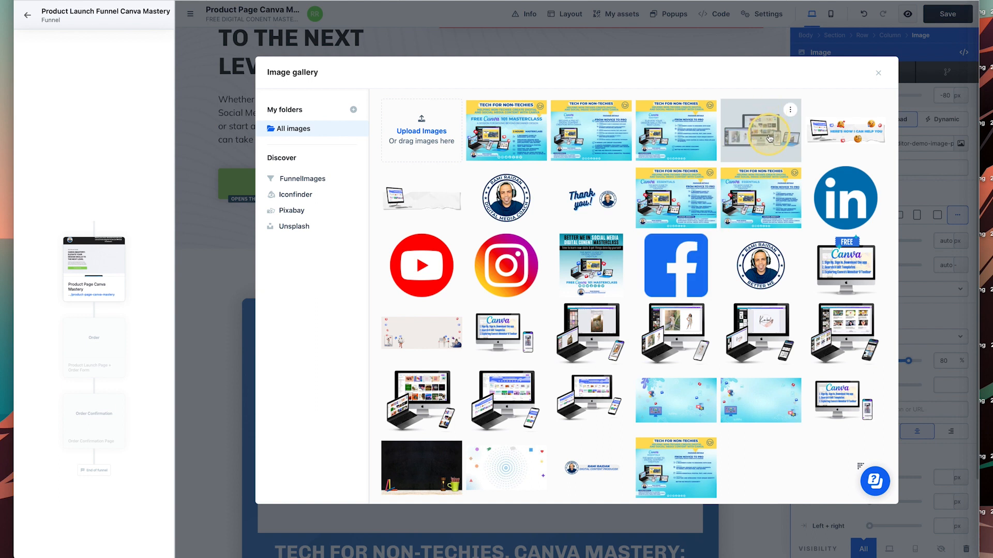
{"action": "scroll", "coordinate": [770, 138], "scroll_direction": "down", "scroll_amount": 1}
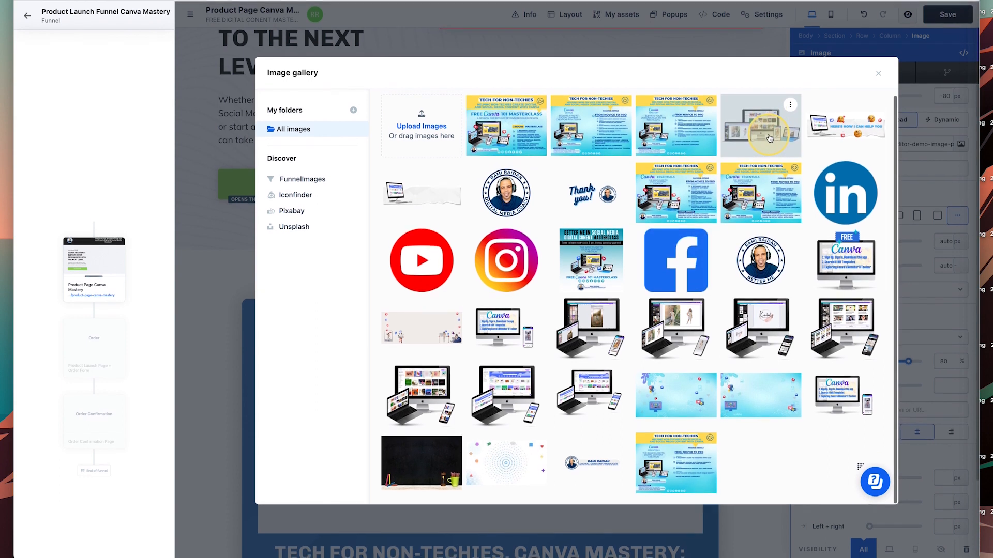
{"action": "left_click", "coordinate": [769, 138]}
{"action": "scroll", "coordinate": [524, 409], "scroll_direction": "down", "scroll_amount": 3}
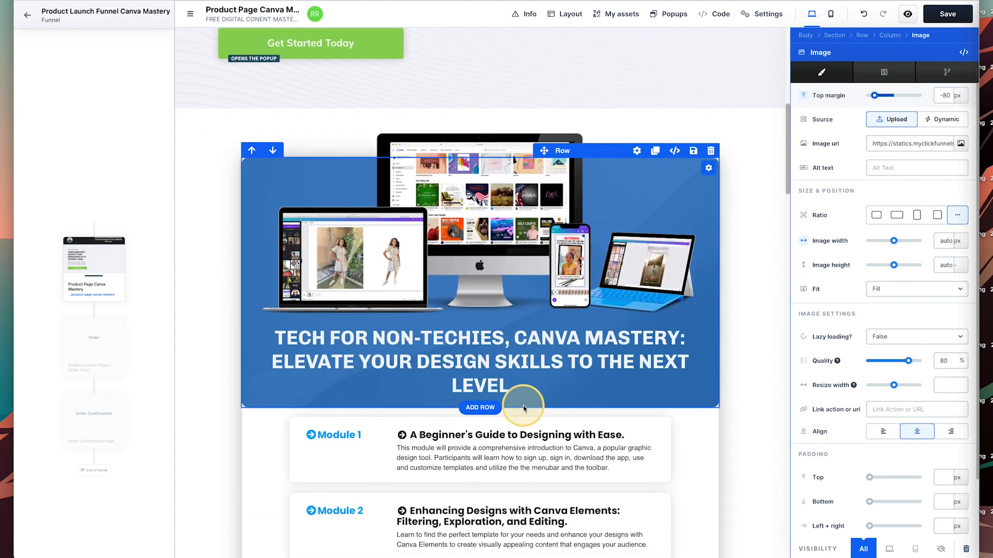
Delete the laptop-and-coins section and the template video row below the pricing block.
{"action": "scroll", "coordinate": [523, 408], "scroll_direction": "down", "scroll_amount": 10}
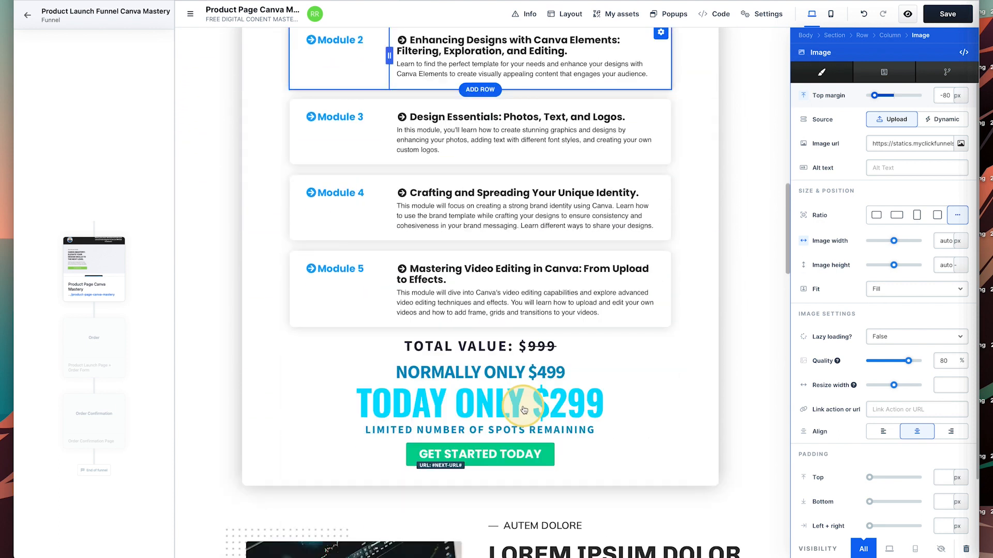
{"action": "scroll", "coordinate": [571, 344], "scroll_direction": "down", "scroll_amount": 2}
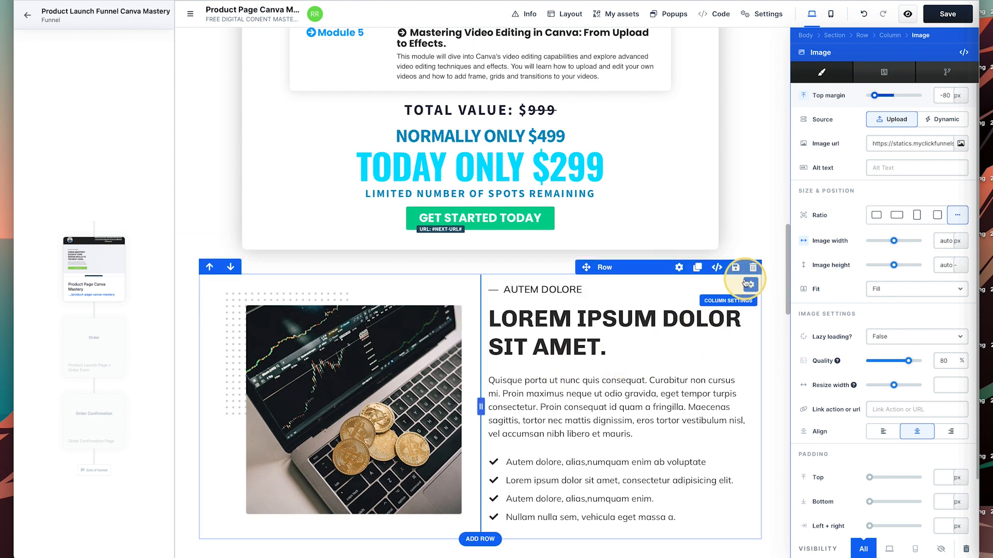
{"action": "left_click", "coordinate": [779, 248]}
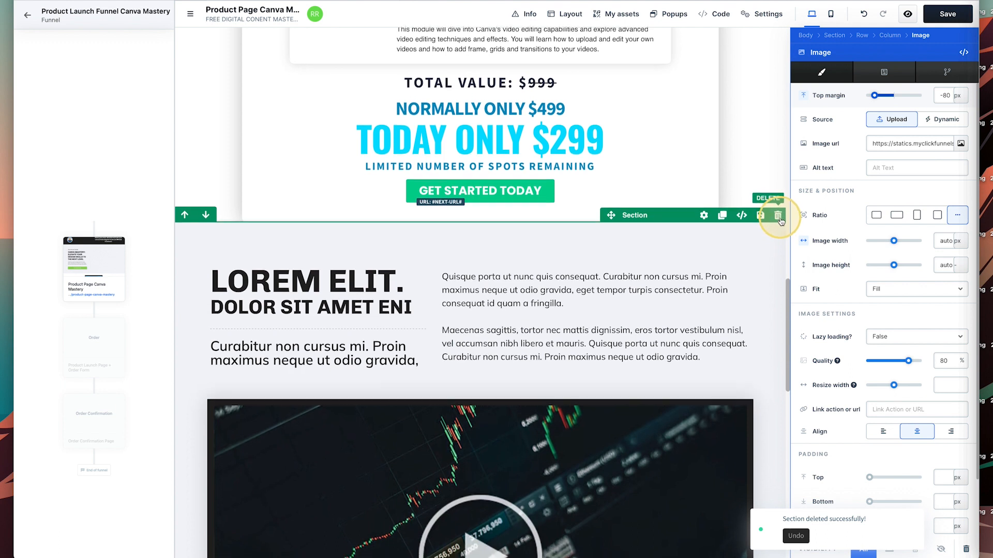
{"action": "scroll", "coordinate": [773, 227], "scroll_direction": "down", "scroll_amount": 3}
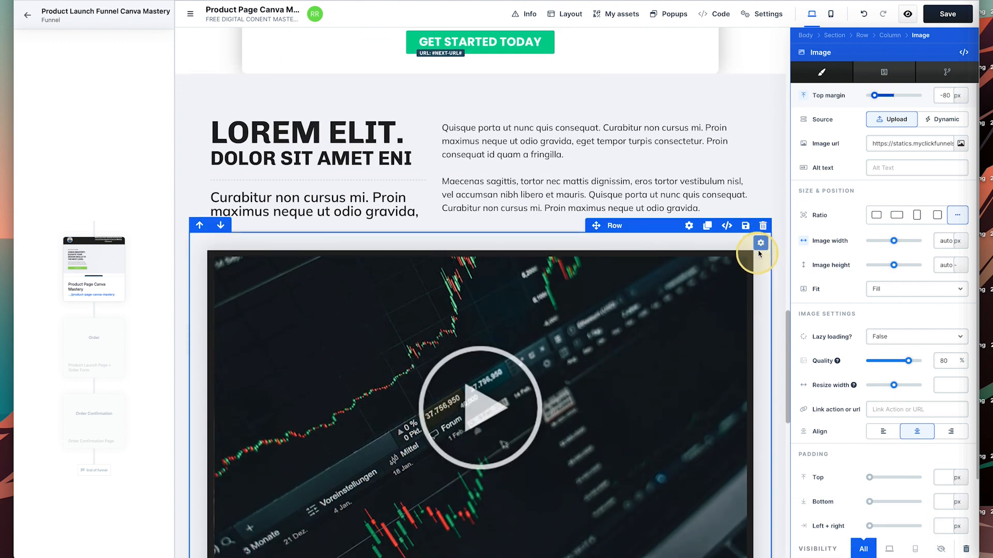
{"action": "left_click", "coordinate": [763, 225]}
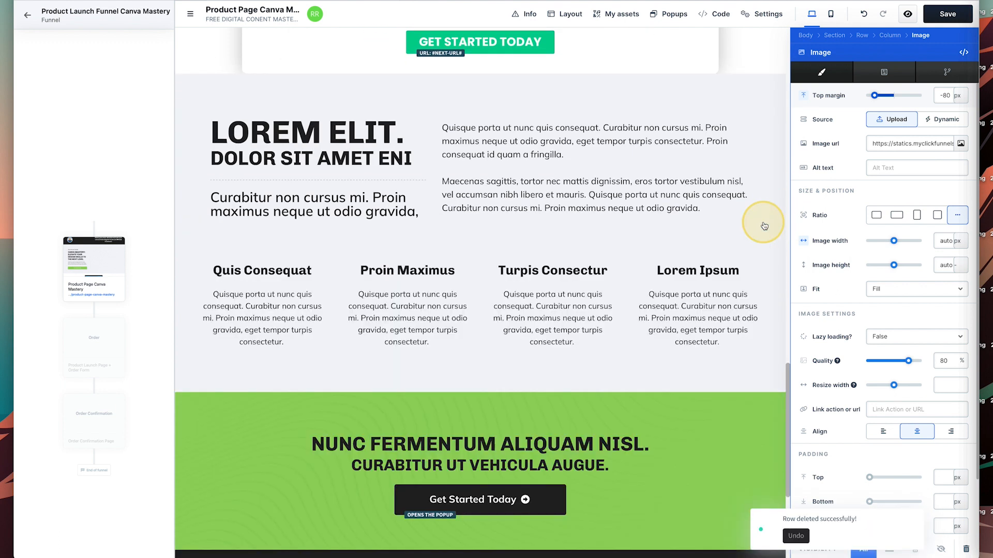
Delete the four-column feature row, the LOREM ELIT section and the green call-to-action section.
{"action": "scroll", "coordinate": [745, 248], "scroll_direction": "down", "scroll_amount": 5}
{"action": "scroll", "coordinate": [744, 250], "scroll_direction": "up", "scroll_amount": 5}
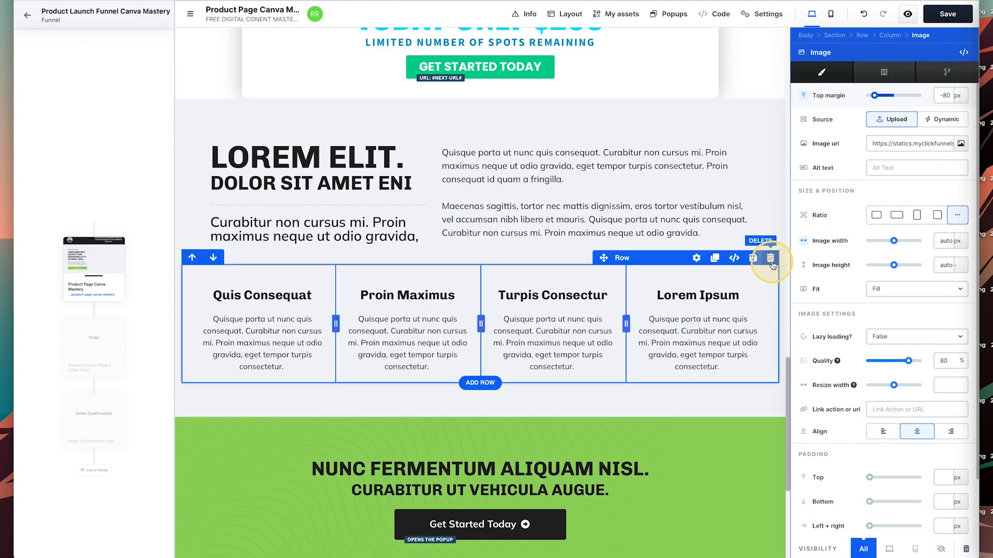
{"action": "left_click", "coordinate": [770, 258]}
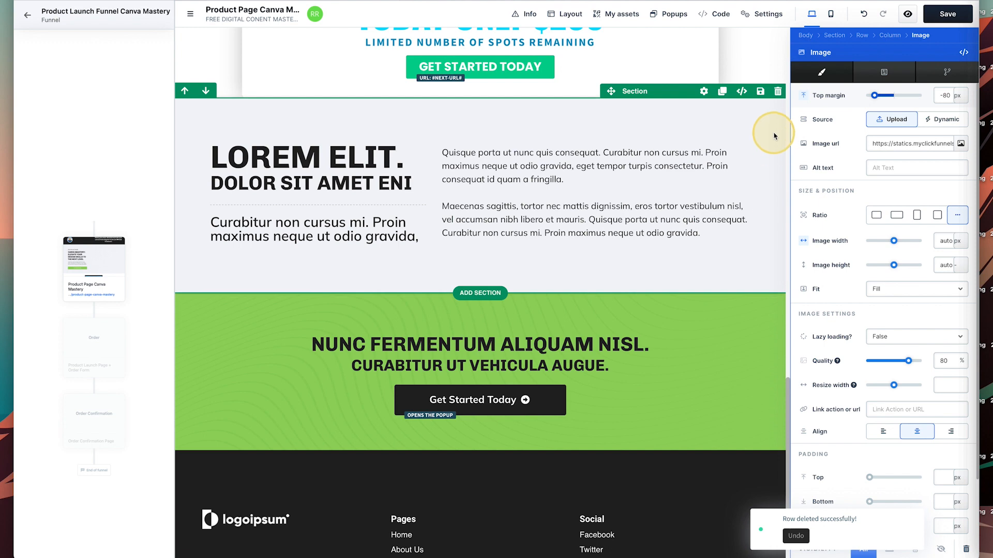
{"action": "left_click", "coordinate": [777, 93]}
{"action": "scroll", "coordinate": [742, 173], "scroll_direction": "up", "scroll_amount": 15}
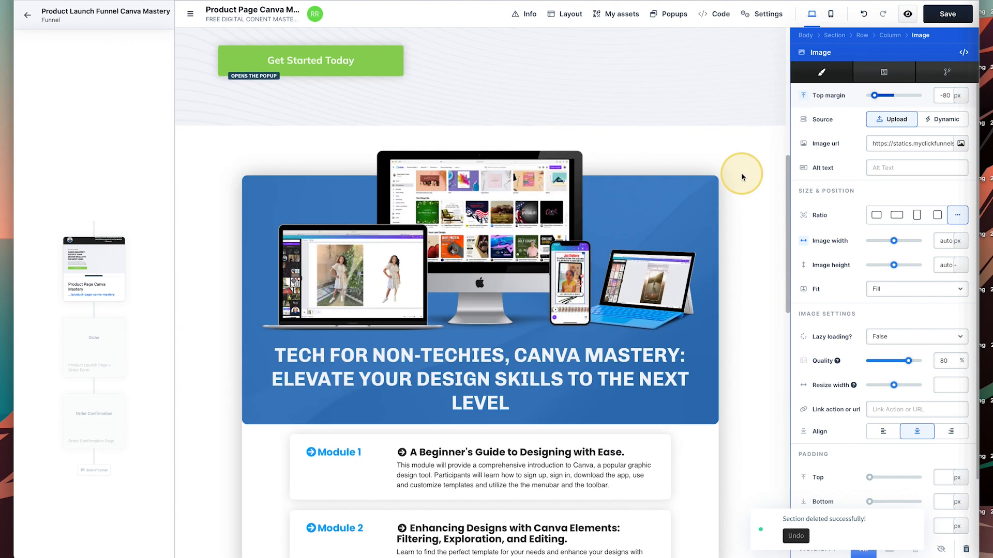
{"action": "scroll", "coordinate": [742, 178], "scroll_direction": "up", "scroll_amount": 1}
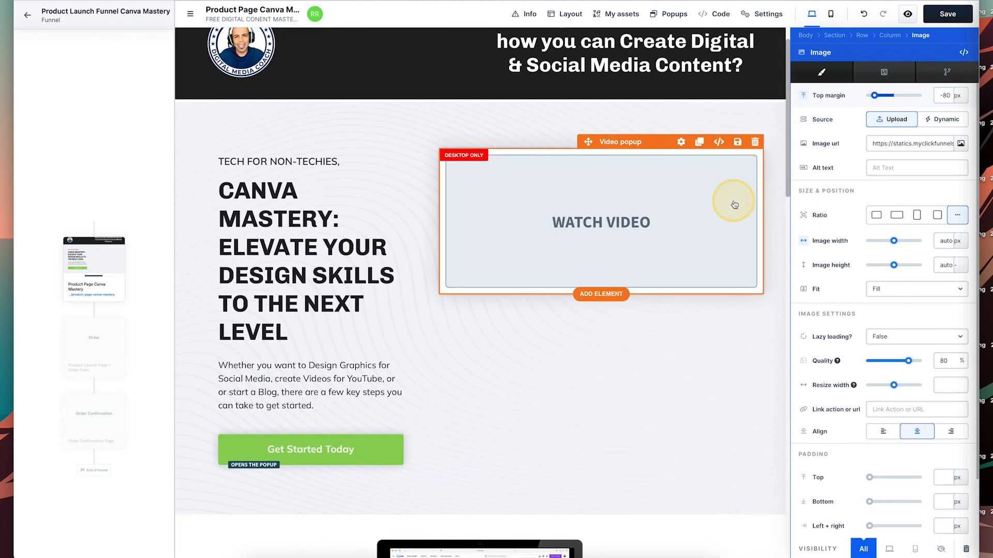
{"action": "scroll", "coordinate": [724, 200], "scroll_direction": "down", "scroll_amount": 3}
{"action": "scroll", "coordinate": [724, 199], "scroll_direction": "up", "scroll_amount": 3}
{"action": "scroll", "coordinate": [733, 204], "scroll_direction": "down", "scroll_amount": 20}
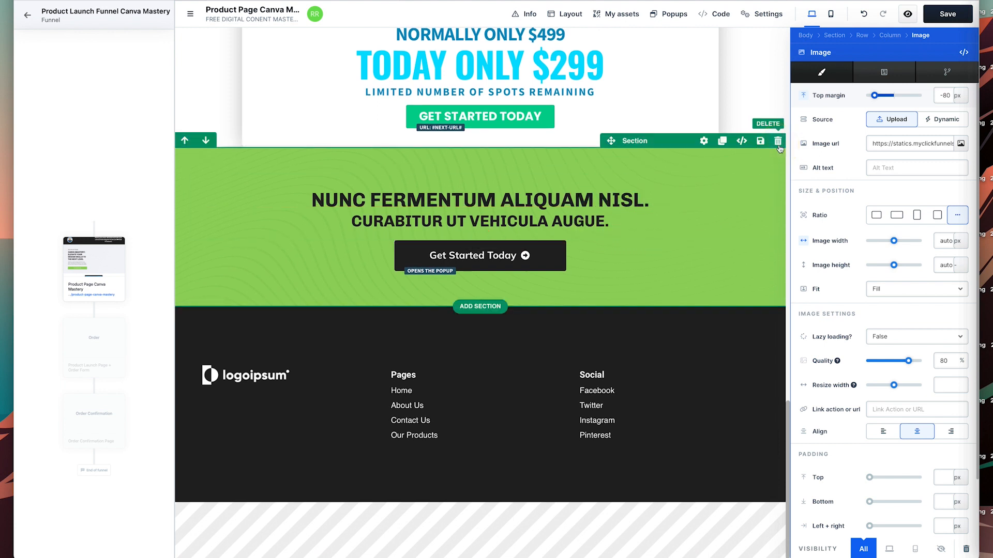
{"action": "left_click", "coordinate": [777, 141]}
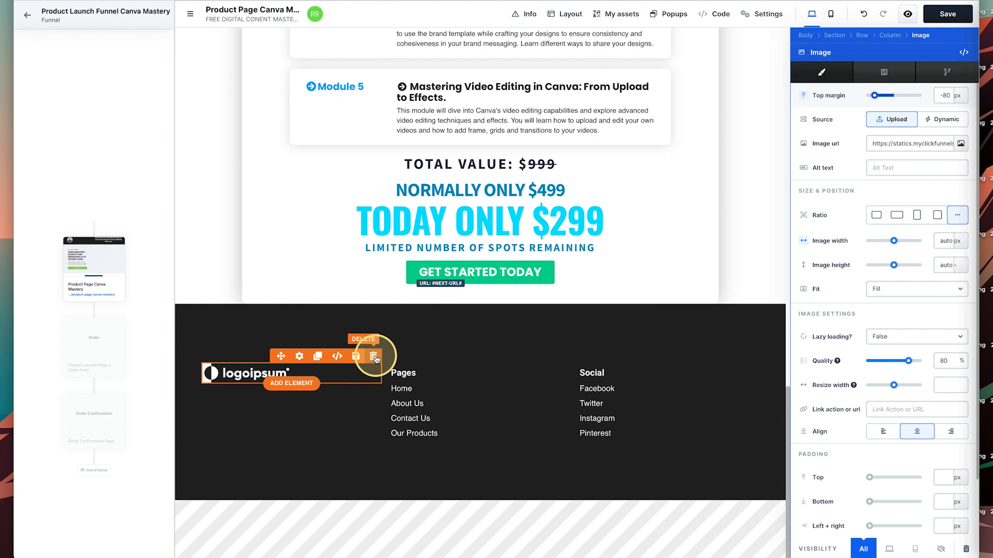
Select the footer placeholder logo image and bring up its settings.
{"action": "left_click", "coordinate": [299, 356]}
{"action": "left_click", "coordinate": [269, 386]}
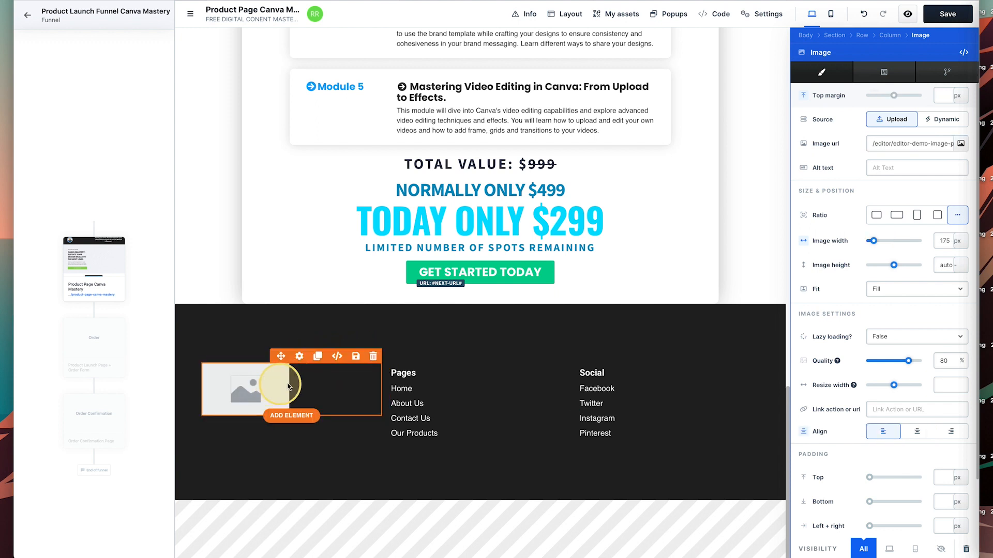
{"action": "left_click", "coordinate": [288, 386]}
{"action": "left_click", "coordinate": [353, 375]}
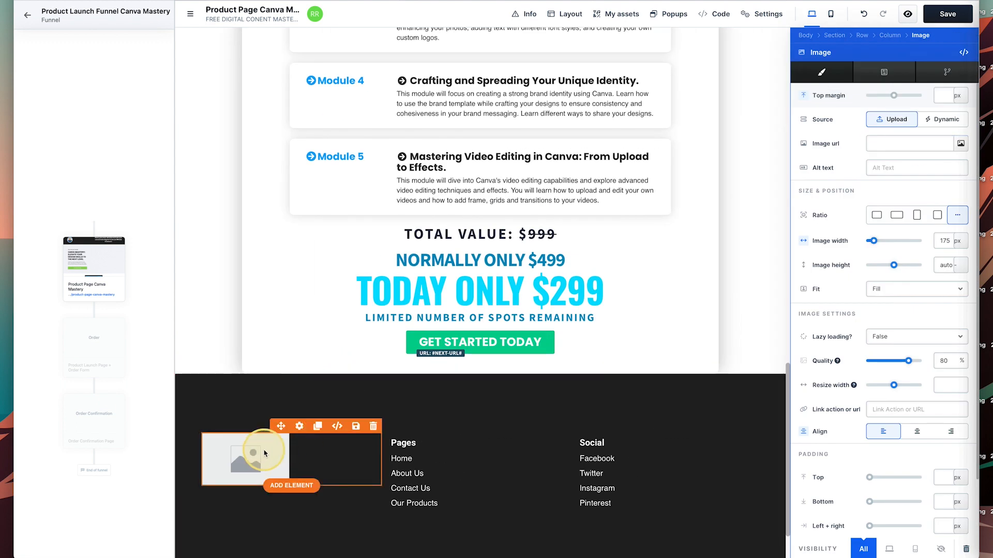
{"action": "left_click", "coordinate": [264, 453]}
{"action": "left_click", "coordinate": [364, 378]}
Set the footer logo to the round headshot image, then open the Social links text settings.
{"action": "left_click", "coordinate": [946, 141]}
{"action": "left_click", "coordinate": [961, 143]}
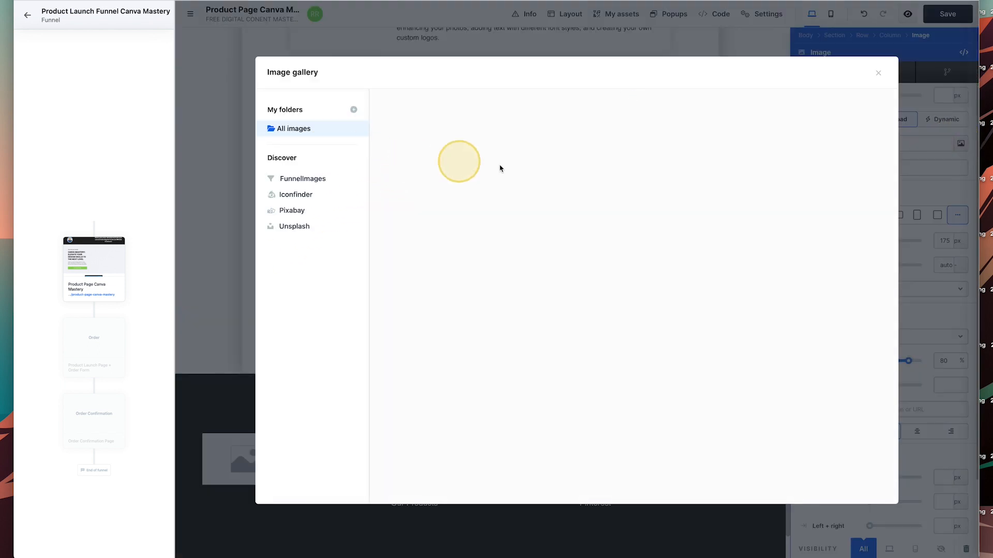
{"action": "left_click", "coordinate": [512, 202]}
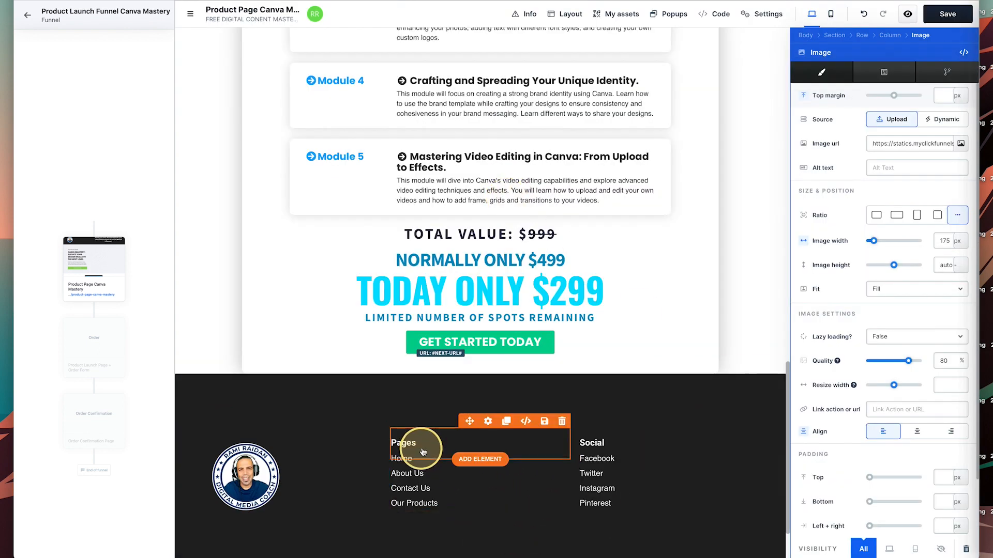
{"action": "double_click", "coordinate": [623, 462]}
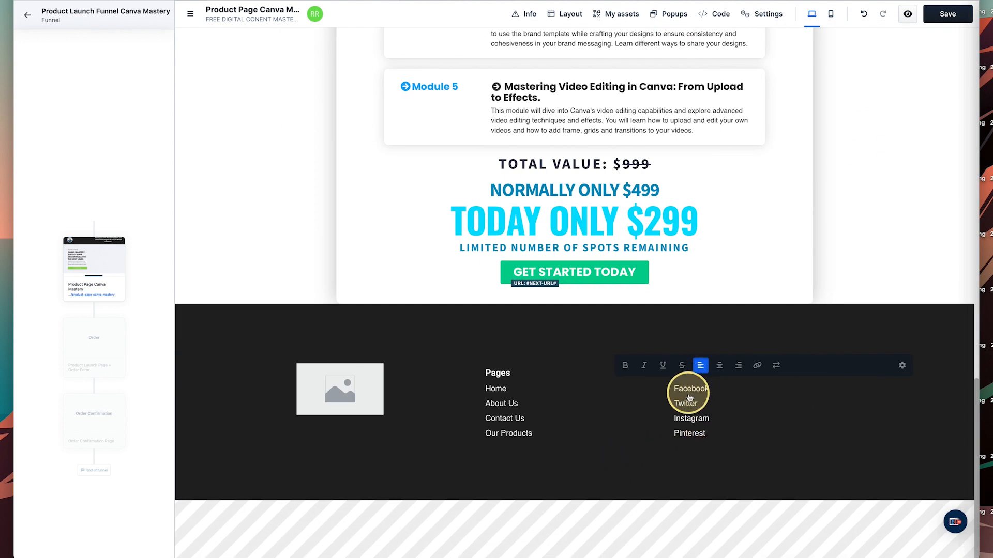
{"action": "left_click", "coordinate": [902, 366]}
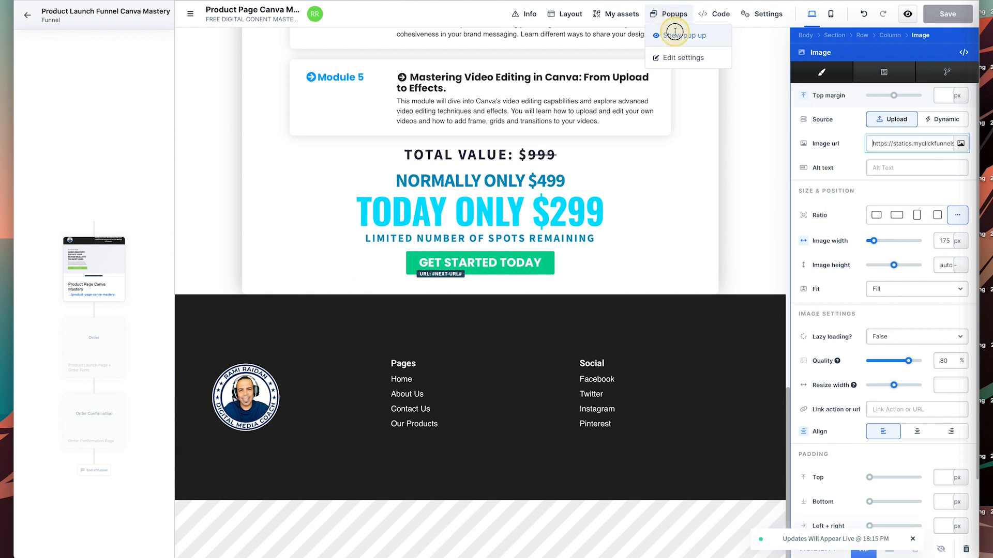
Preview and close the registration popup, save the product page, and go back to the funnel.
{"action": "left_click", "coordinate": [674, 34]}
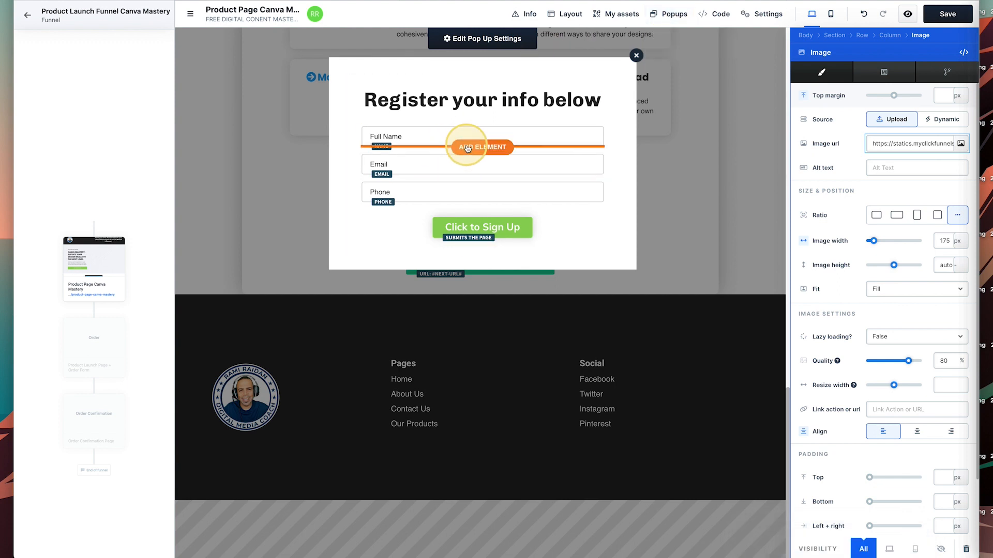
{"action": "left_click", "coordinate": [637, 55]}
{"action": "scroll", "coordinate": [791, 125], "scroll_direction": "up", "scroll_amount": 15}
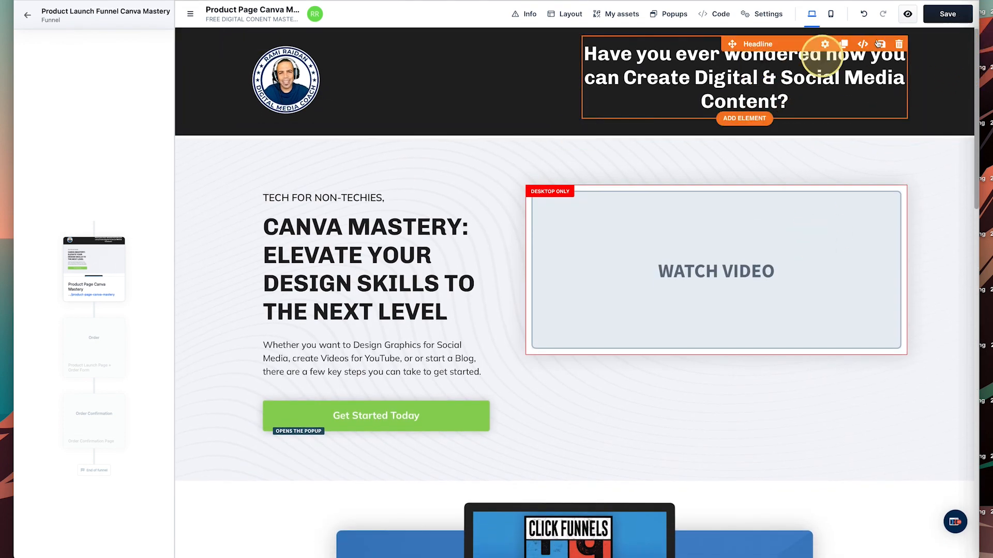
{"action": "left_click", "coordinate": [938, 19]}
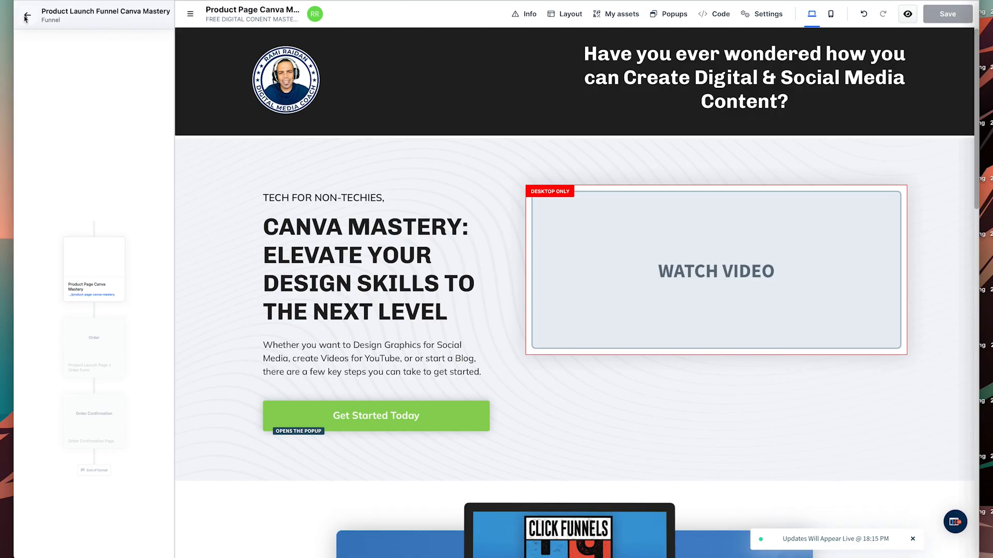
{"action": "left_click", "coordinate": [26, 17]}
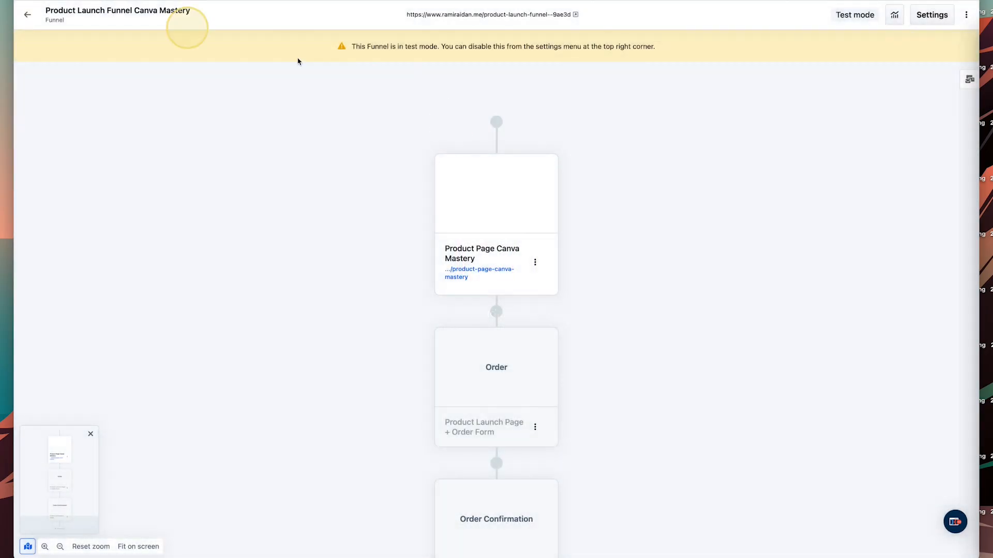
Open the Order step's page picker and filter the templates to the Order category.
{"action": "left_click", "coordinate": [509, 373]}
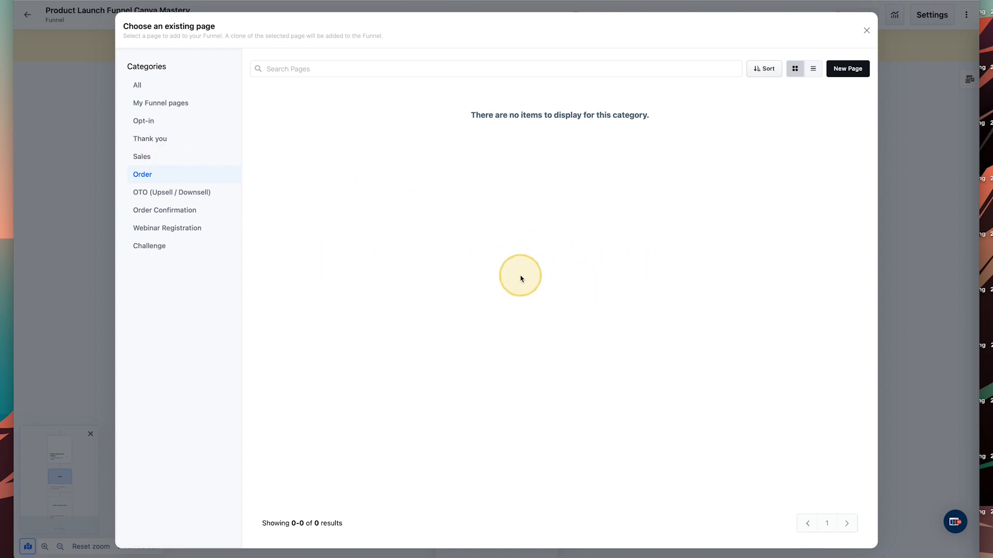
{"action": "left_click", "coordinate": [139, 85]}
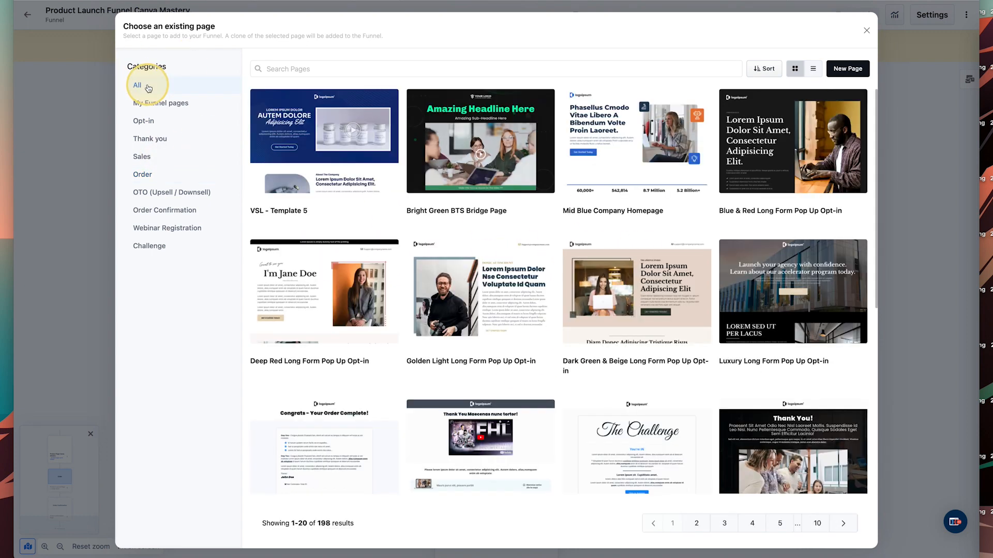
{"action": "left_click", "coordinate": [146, 176]}
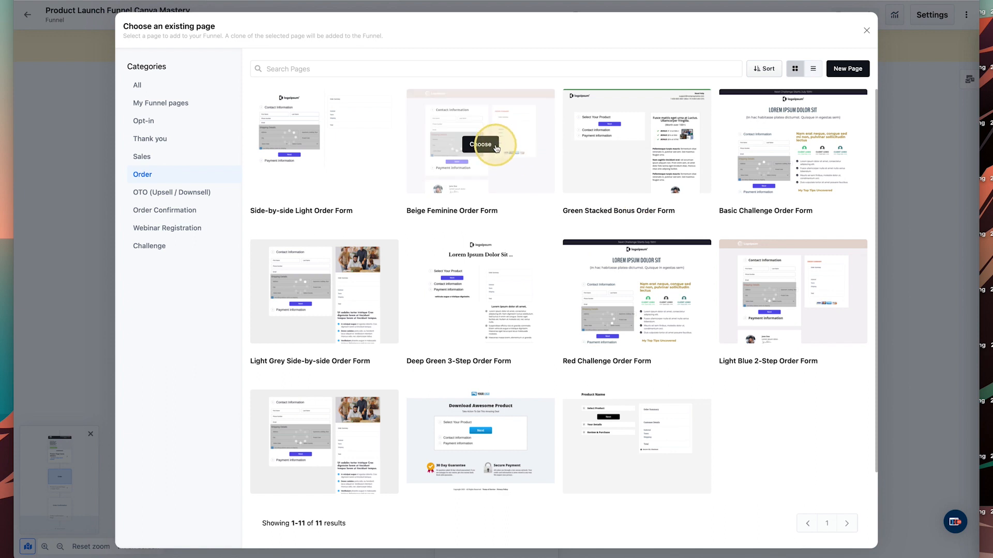
Create 'Product Canva Mastery Order Page' from the Beige Feminine Order Form template.
{"action": "left_click", "coordinate": [486, 146]}
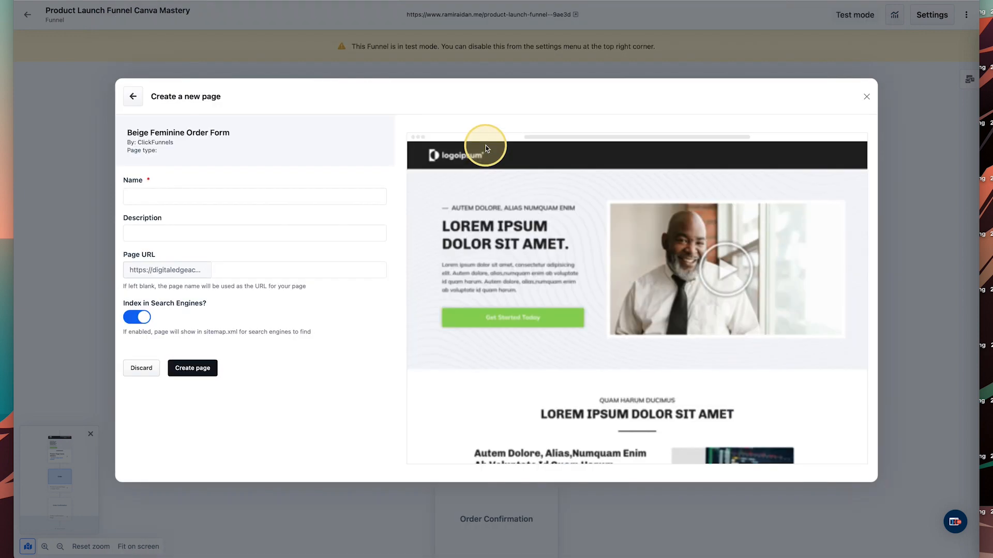
{"action": "left_click", "coordinate": [262, 195]}
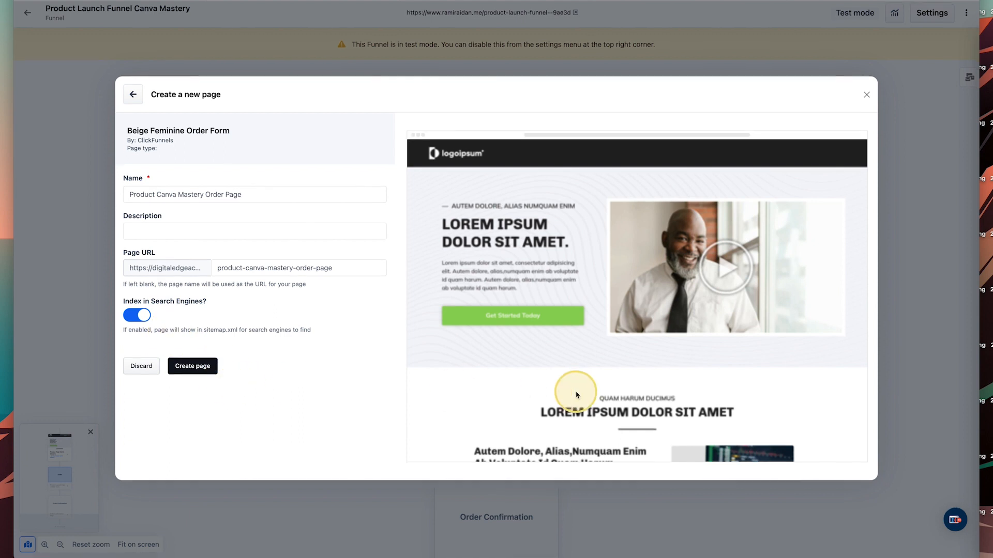
{"action": "left_click", "coordinate": [201, 372]}
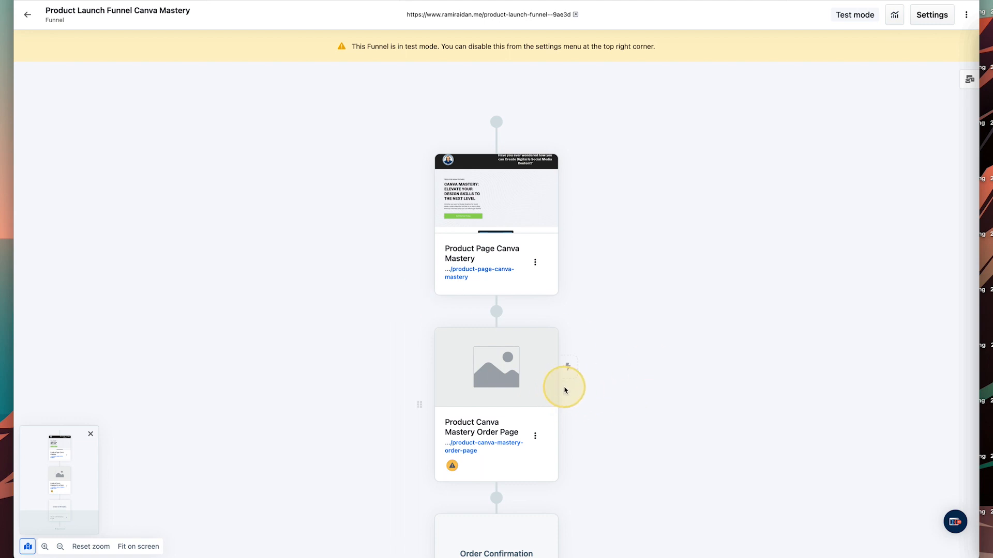
{"action": "mouse_move", "coordinate": [503, 233]}
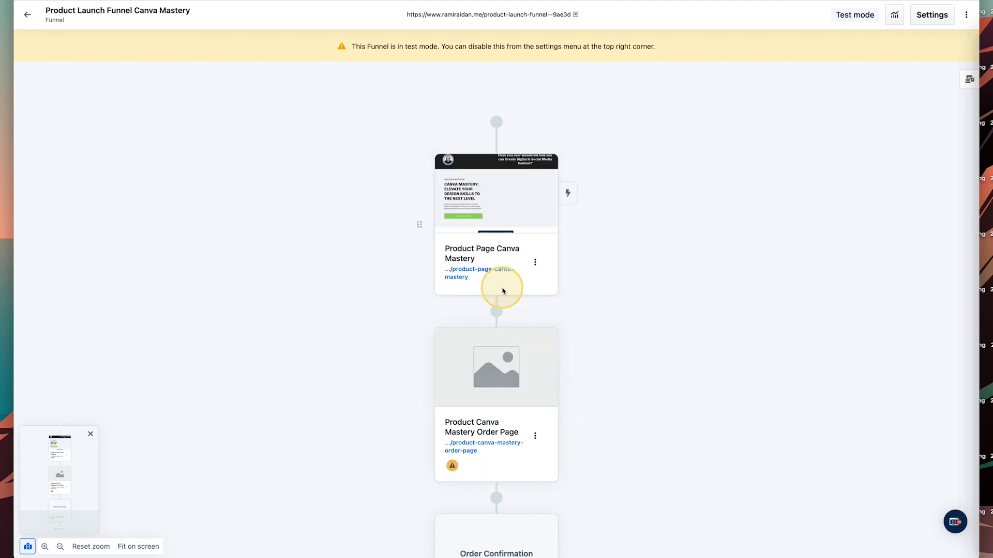
{"action": "mouse_move", "coordinate": [497, 355]}
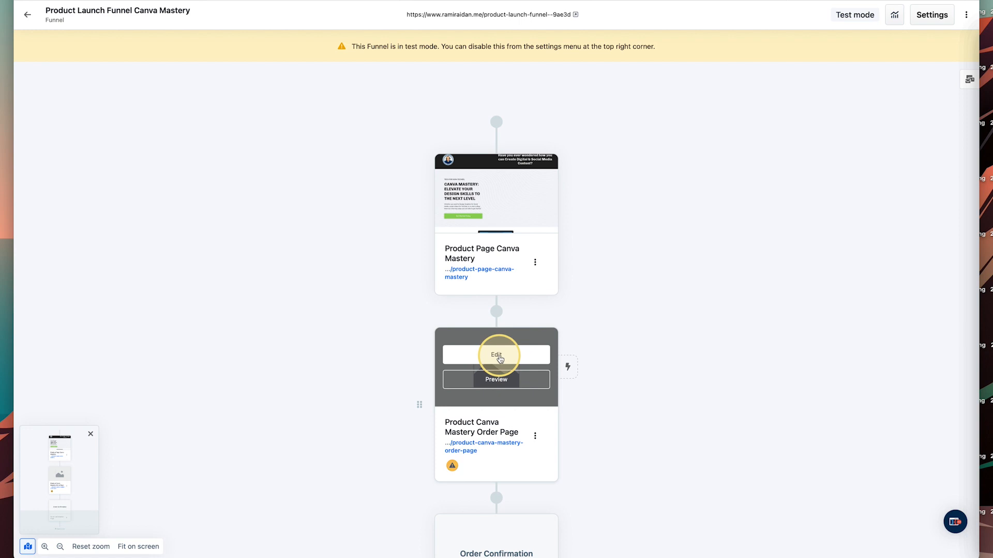
Open the new order page in the editor and scroll down to the Jane Doe testimonial card.
{"action": "left_click", "coordinate": [499, 357]}
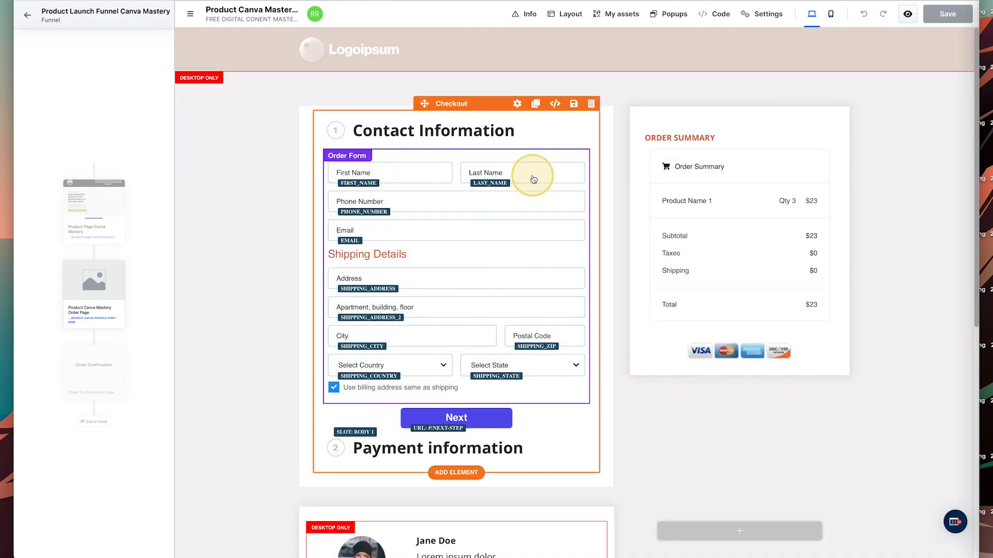
{"action": "scroll", "coordinate": [435, 228], "scroll_direction": "down", "scroll_amount": 3}
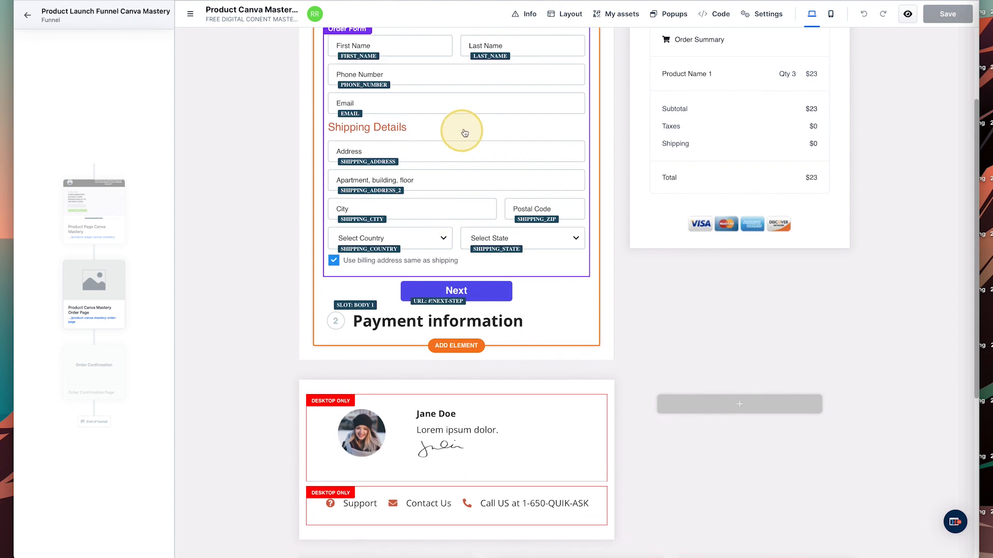
{"action": "scroll", "coordinate": [643, 230], "scroll_direction": "down", "scroll_amount": 2}
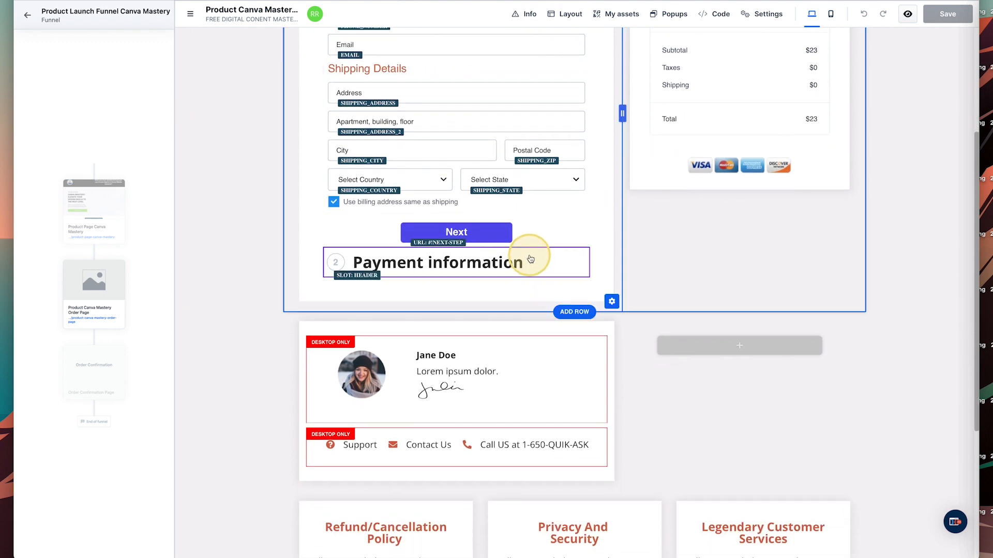
{"action": "scroll", "coordinate": [488, 383], "scroll_direction": "down", "scroll_amount": 3}
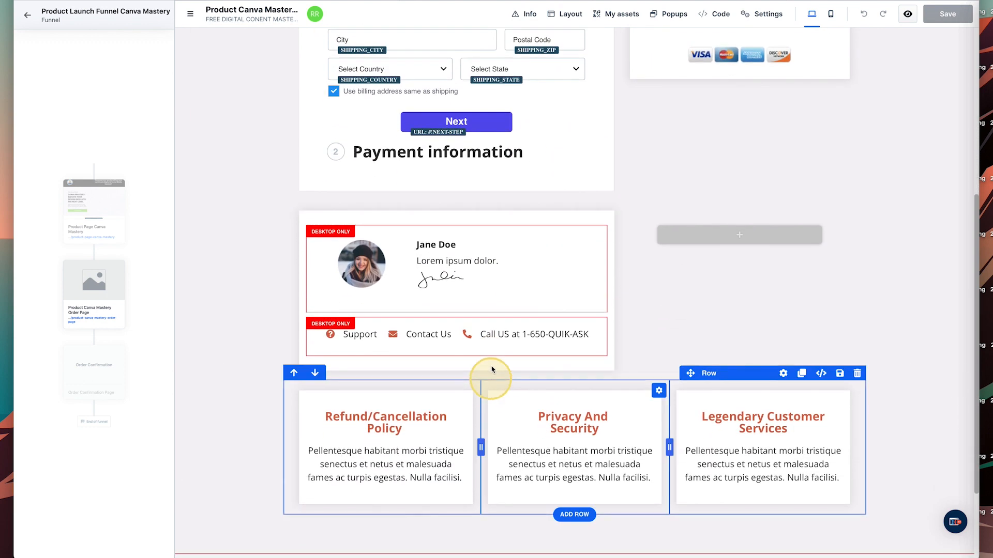
Replace the testimonial photo with the round badge image from the gallery.
{"action": "left_click", "coordinate": [369, 273]}
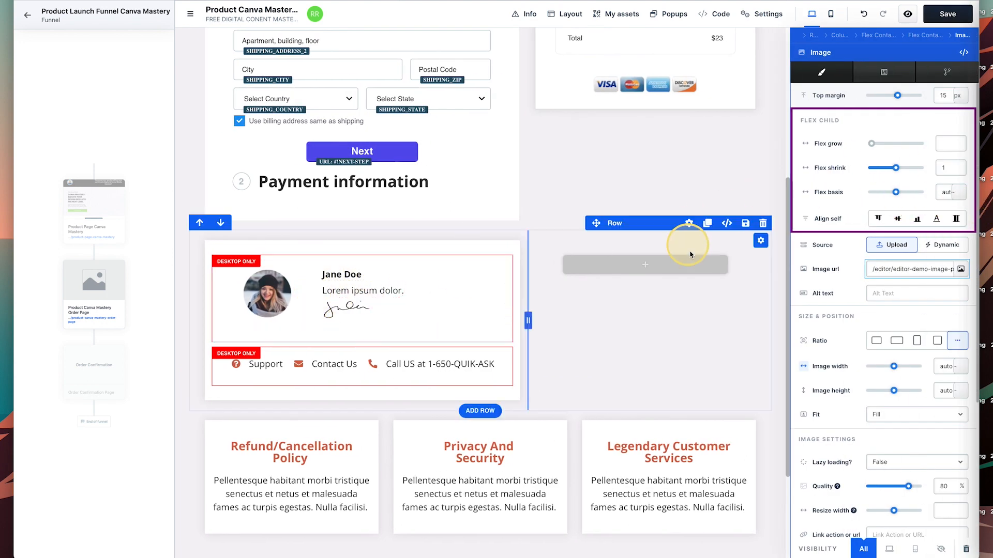
{"action": "left_click", "coordinate": [959, 268]}
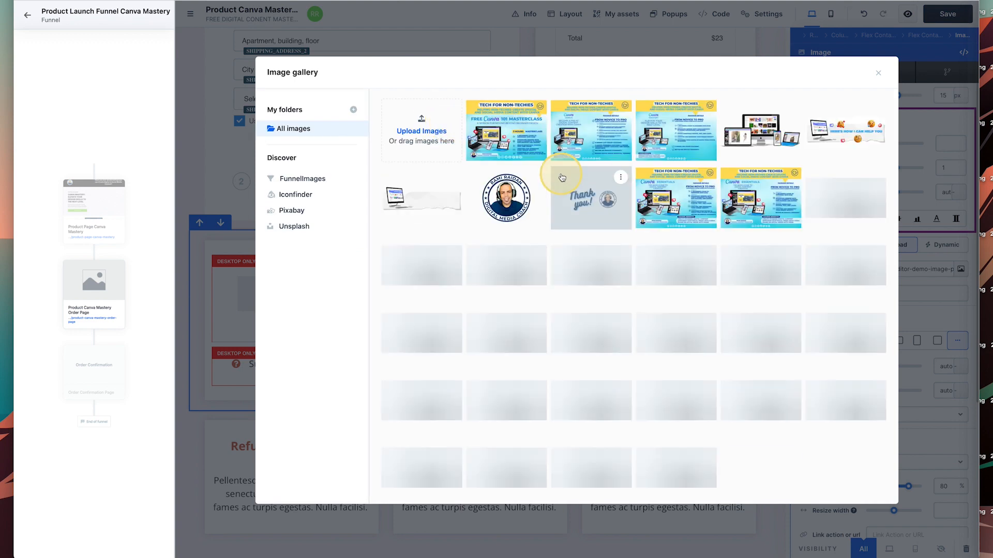
{"action": "left_click", "coordinate": [676, 306]}
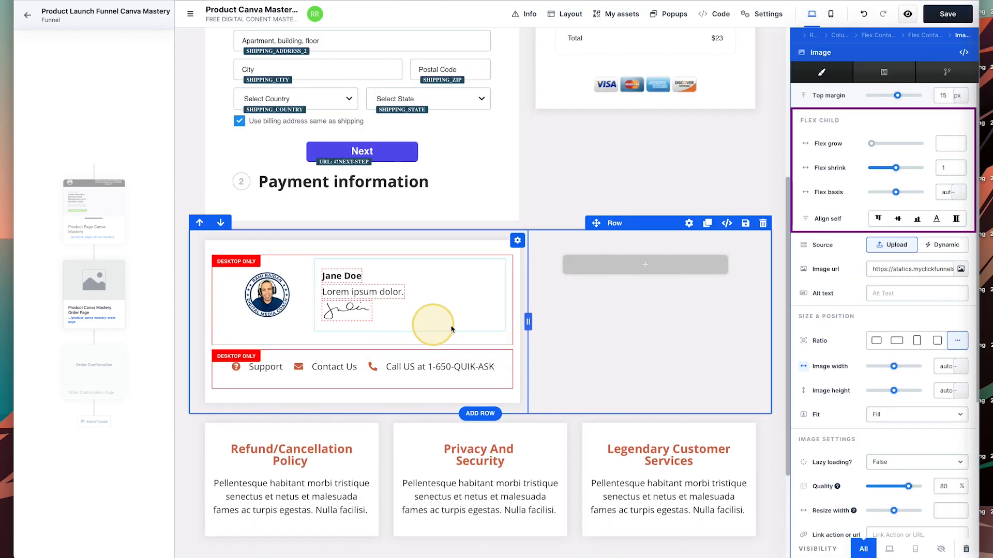
Change the Jane Doe heading to the coach's name and the Lorem line to 'Digital Media Coach'.
{"action": "left_click", "coordinate": [346, 277]}
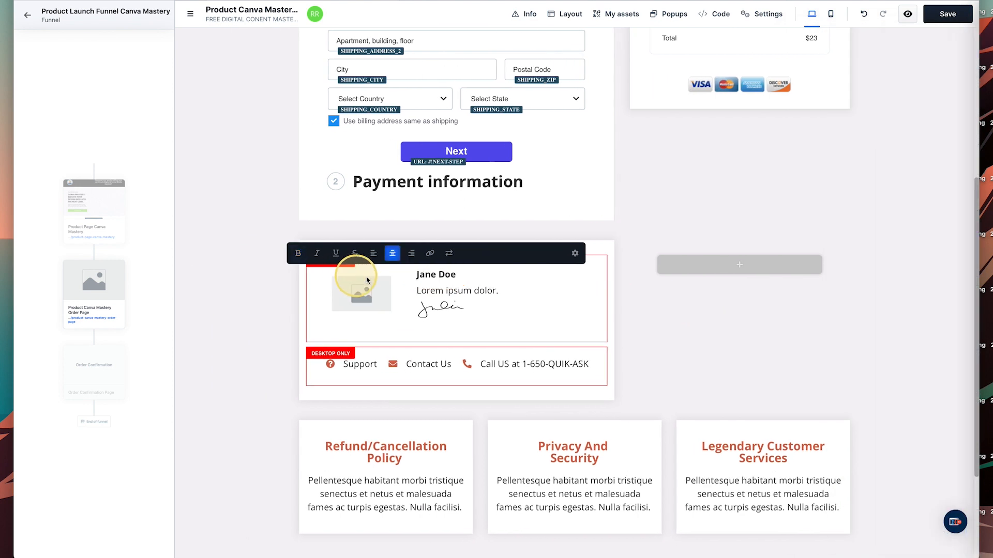
{"action": "double_click", "coordinate": [425, 277]}
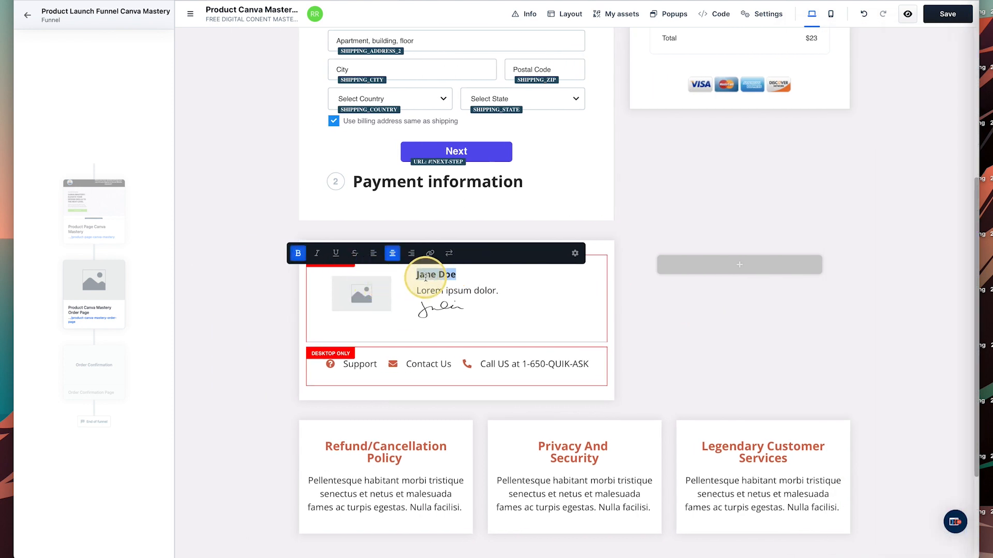
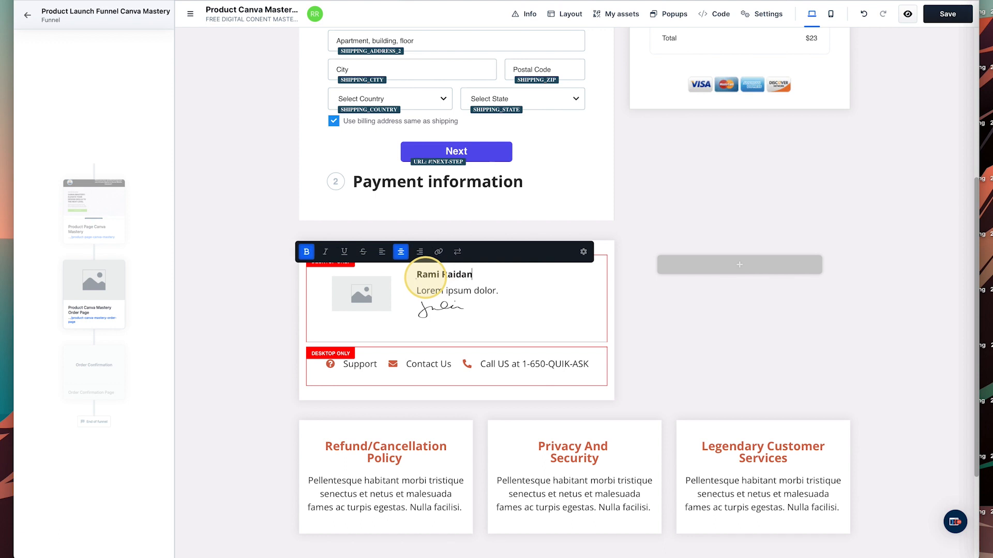
{"action": "triple_click", "coordinate": [435, 293]}
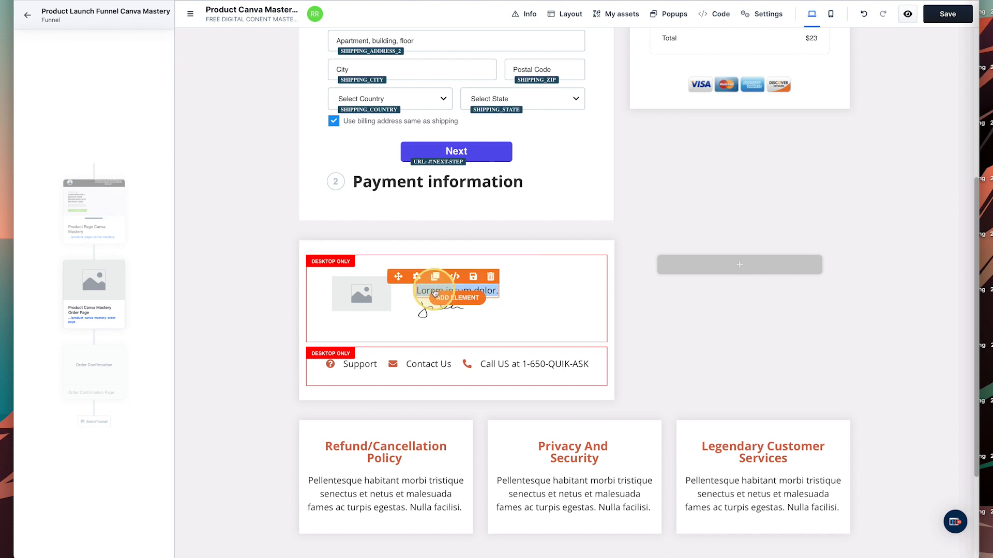
{"action": "left_click", "coordinate": [435, 294]}
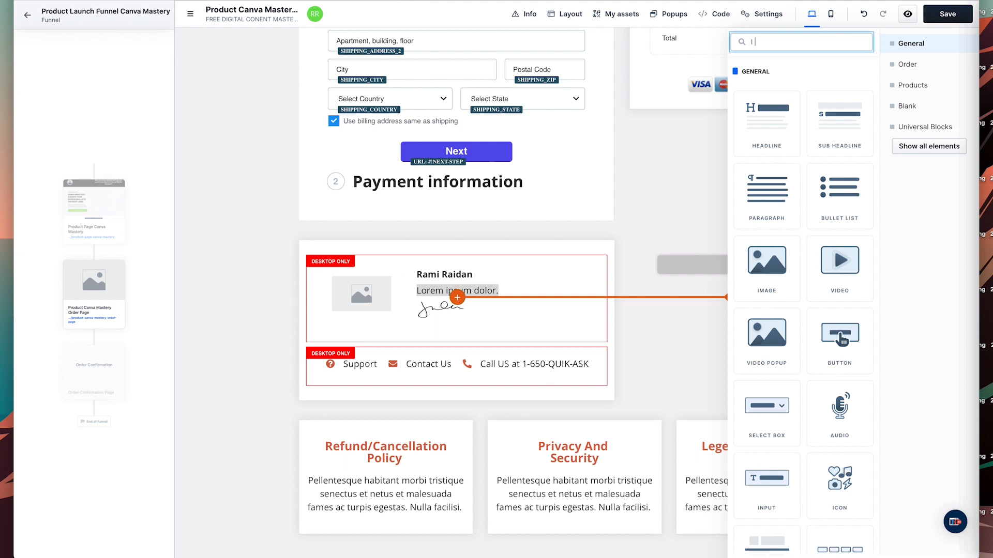
{"action": "left_click", "coordinate": [422, 293]}
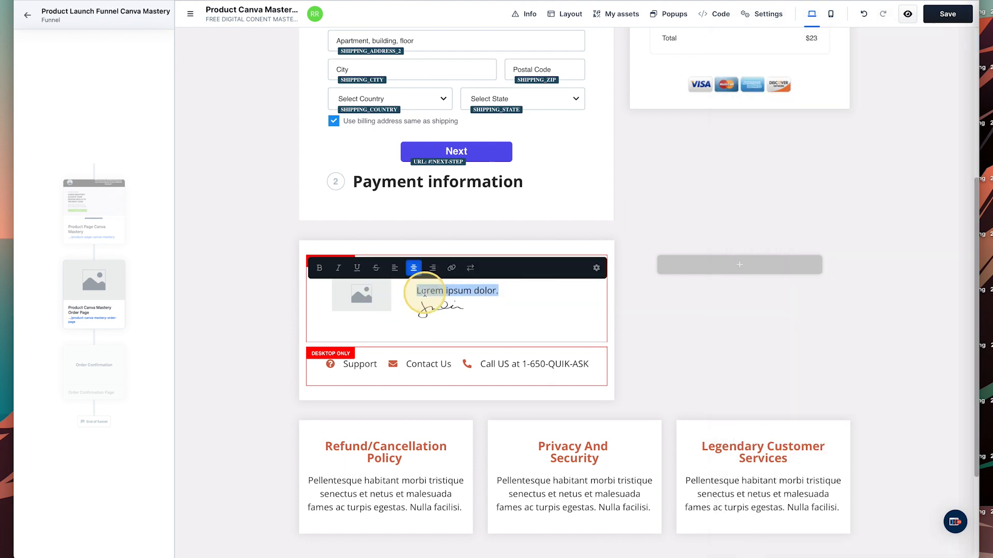
{"action": "type", "text": "Digital Media Coach"}
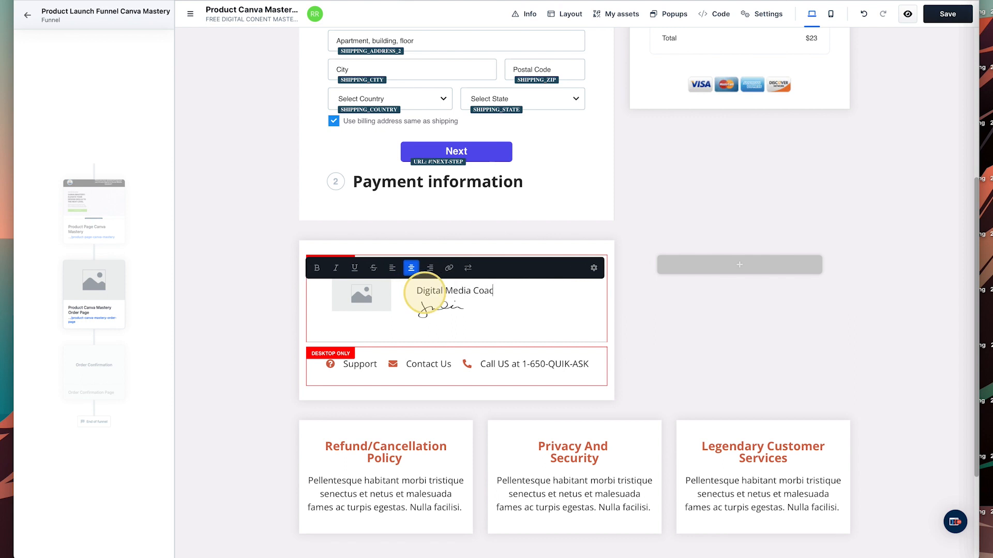
Reselect the testimonial image and reopen its settings.
{"action": "left_click", "coordinate": [369, 299]}
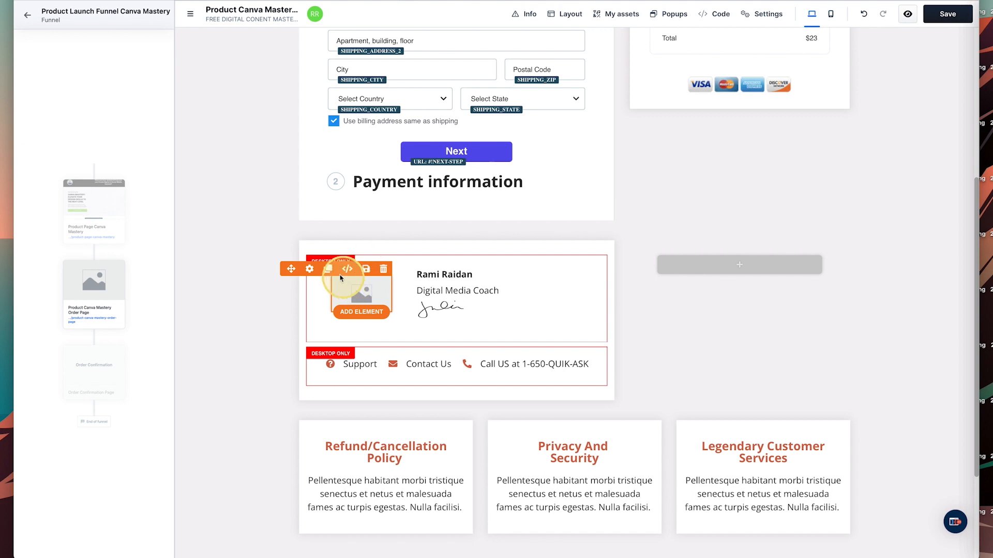
{"action": "left_click", "coordinate": [309, 268]}
{"action": "left_click", "coordinate": [319, 275]}
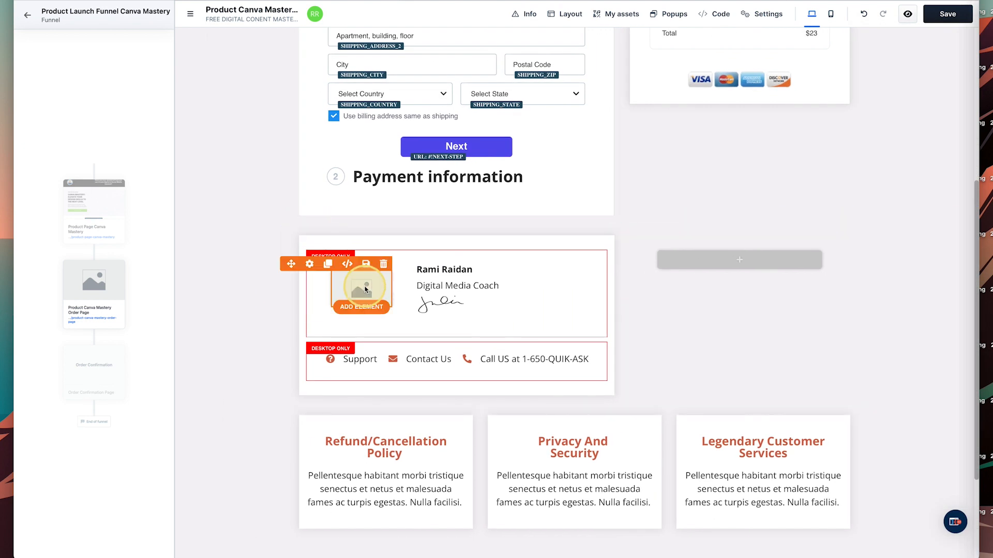
{"action": "left_click", "coordinate": [361, 289]}
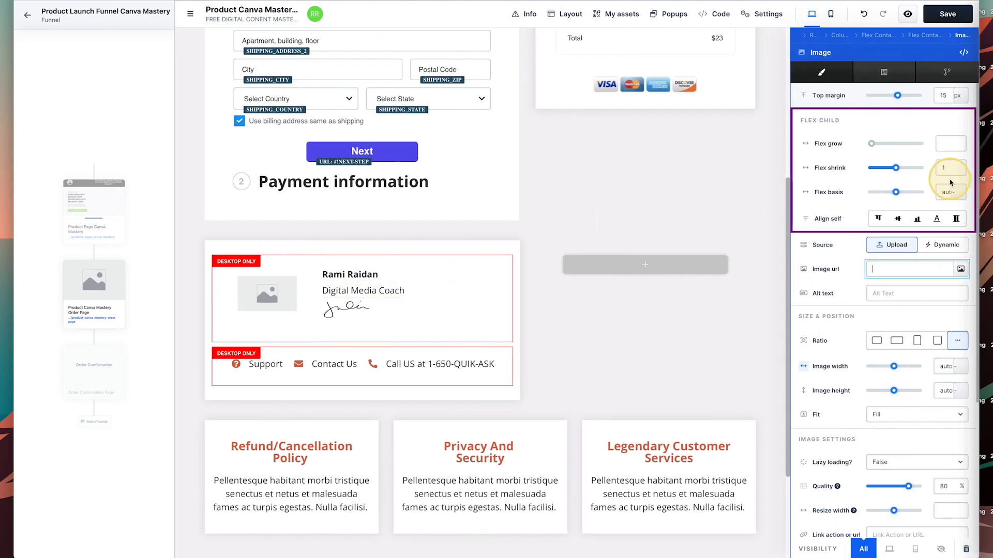
Fill the testimonial's empty image with the round coach badge from the image gallery.
{"action": "left_click", "coordinate": [960, 269]}
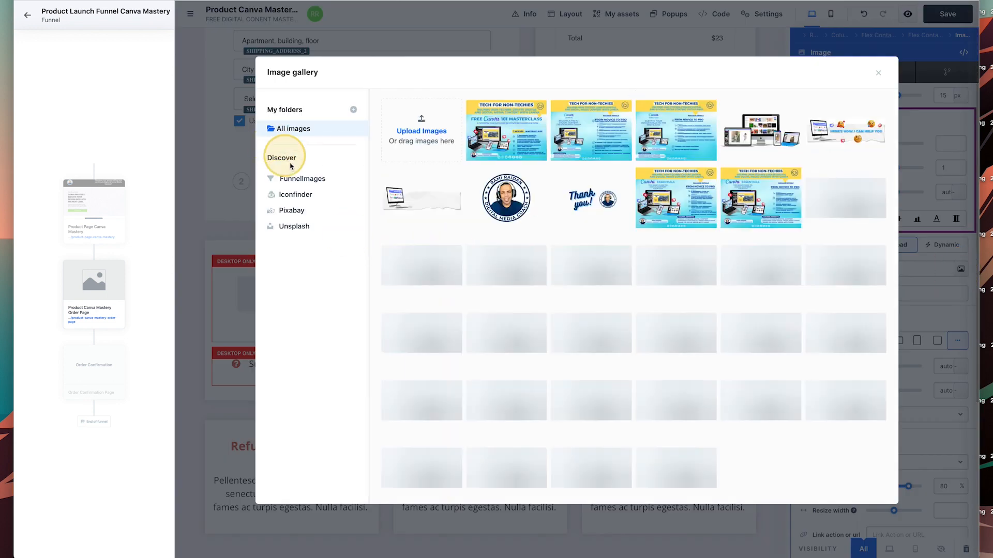
{"action": "left_click", "coordinate": [515, 195]}
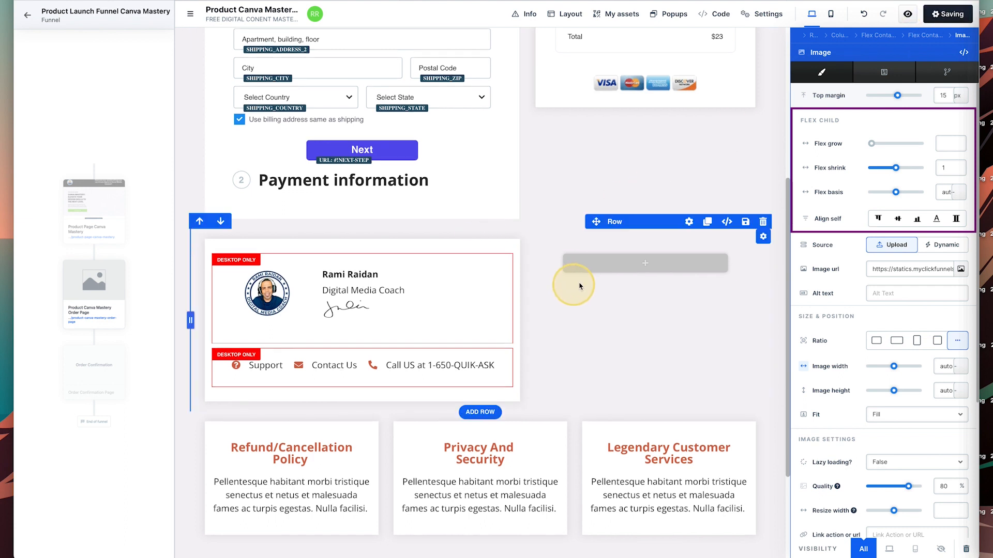
{"action": "left_click", "coordinate": [479, 258]}
{"action": "scroll", "coordinate": [481, 261], "scroll_direction": "down", "scroll_amount": 3}
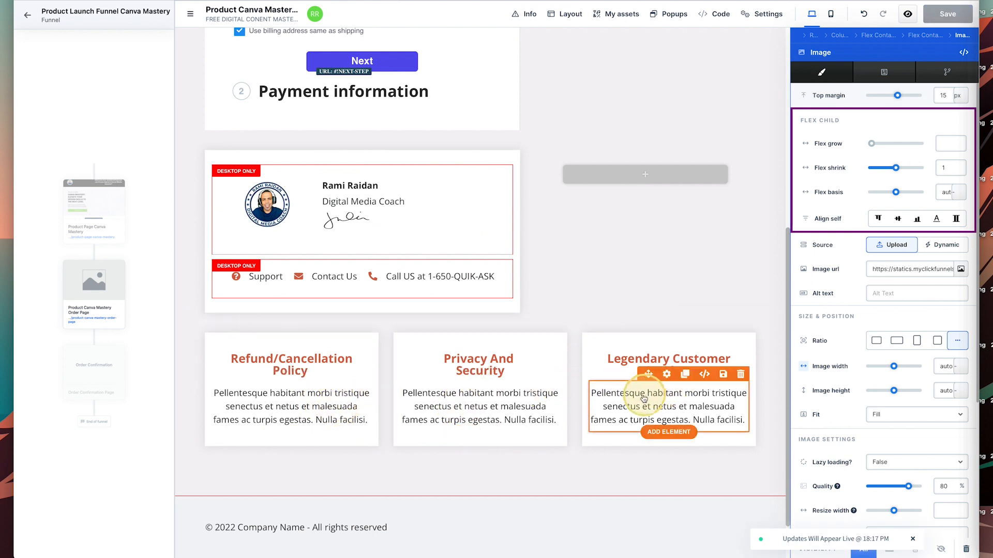
{"action": "scroll", "coordinate": [644, 396], "scroll_direction": "up", "scroll_amount": 4}
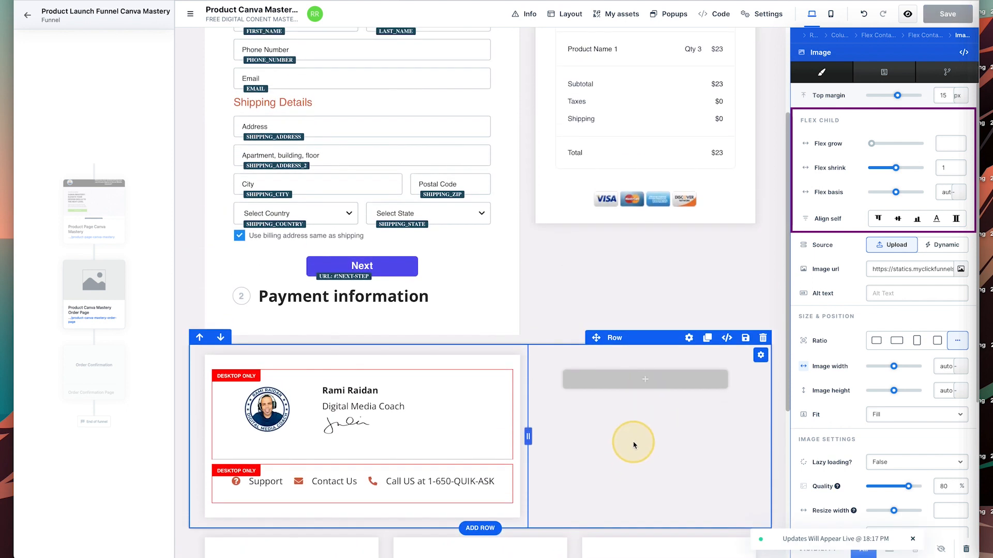
{"action": "scroll", "coordinate": [673, 409], "scroll_direction": "up", "scroll_amount": 1}
{"action": "scroll", "coordinate": [687, 425], "scroll_direction": "up", "scroll_amount": 2}
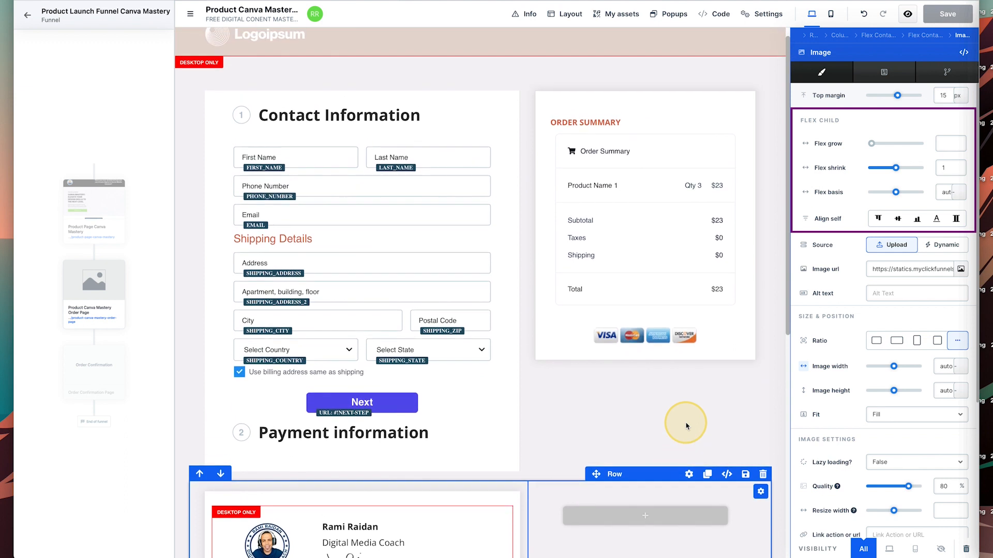
{"action": "scroll", "coordinate": [682, 421], "scroll_direction": "down", "scroll_amount": 5}
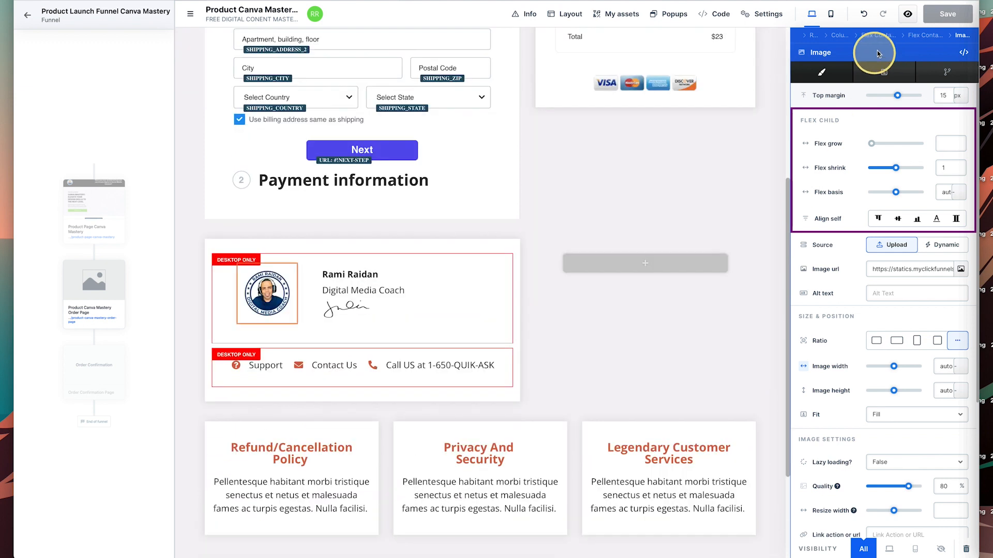
Preview the order page, confirm Next flags empty required fields, then return to the funnel.
{"action": "left_click", "coordinate": [909, 16]}
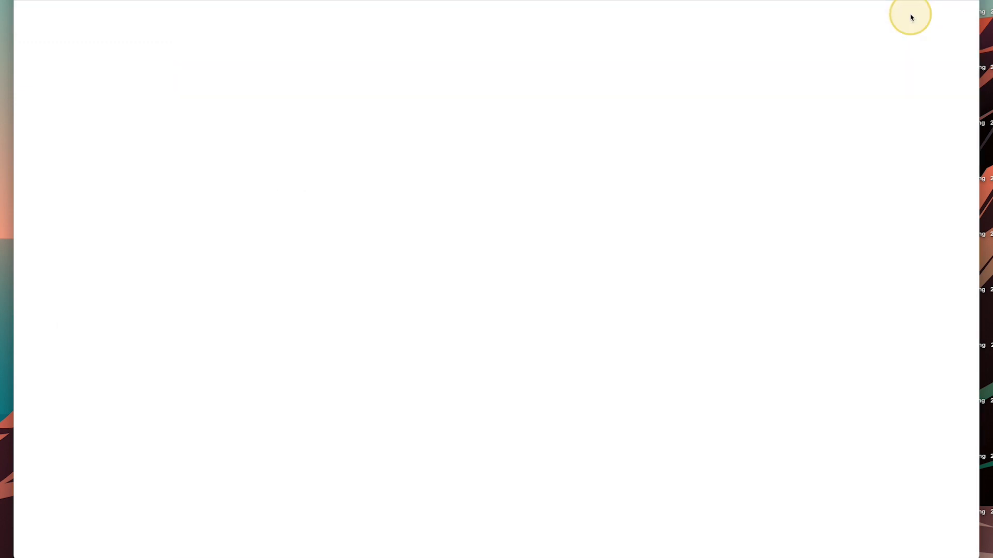
{"action": "scroll", "coordinate": [836, 199], "scroll_direction": "down", "scroll_amount": 2}
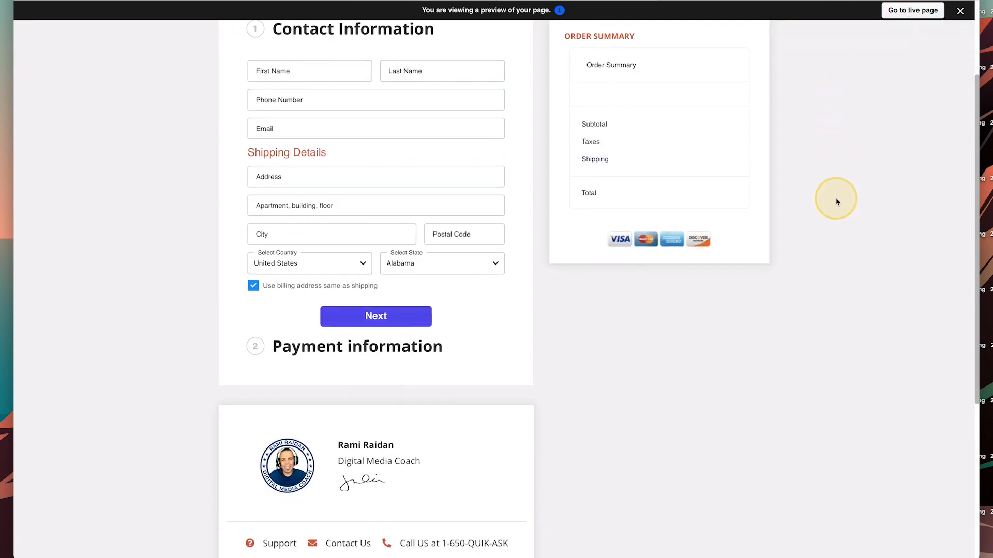
{"action": "scroll", "coordinate": [837, 202], "scroll_direction": "down", "scroll_amount": 3}
{"action": "scroll", "coordinate": [572, 229], "scroll_direction": "up", "scroll_amount": 4}
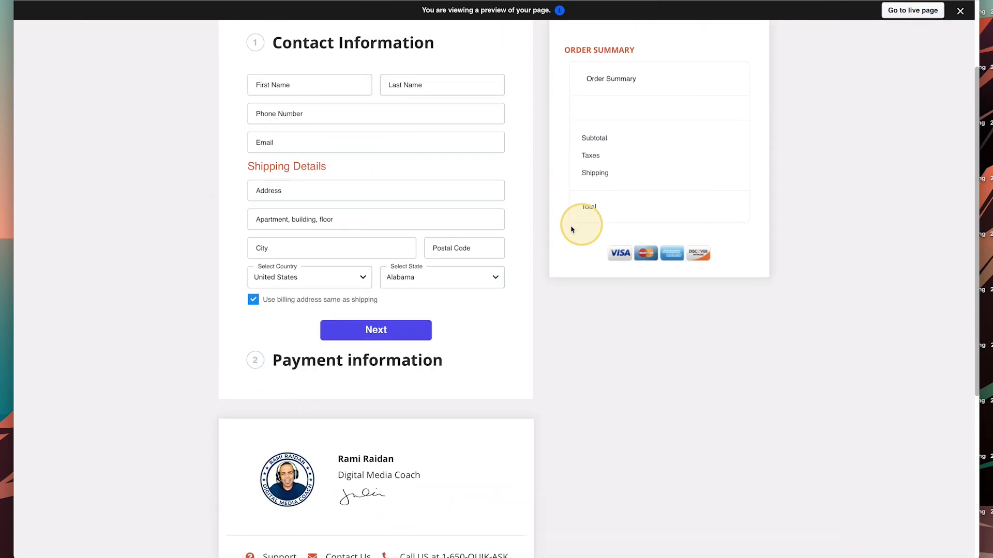
{"action": "left_click", "coordinate": [393, 330]}
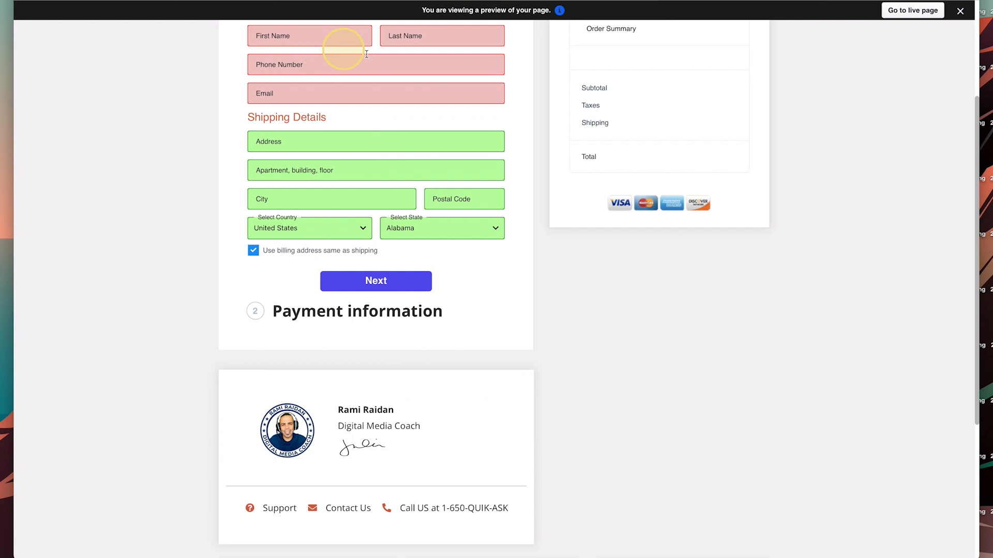
{"action": "scroll", "coordinate": [421, 204], "scroll_direction": "up", "scroll_amount": 3}
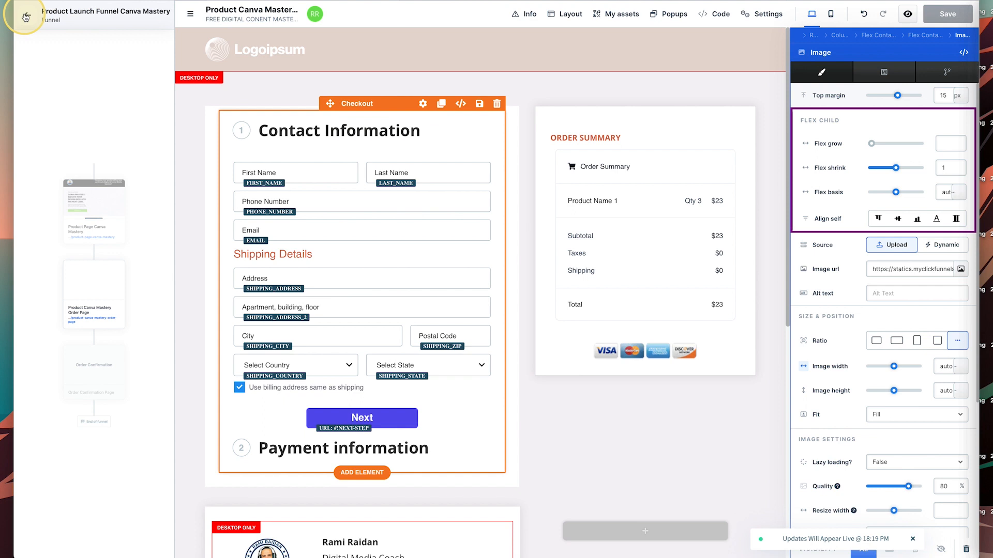
{"action": "left_click", "coordinate": [26, 16]}
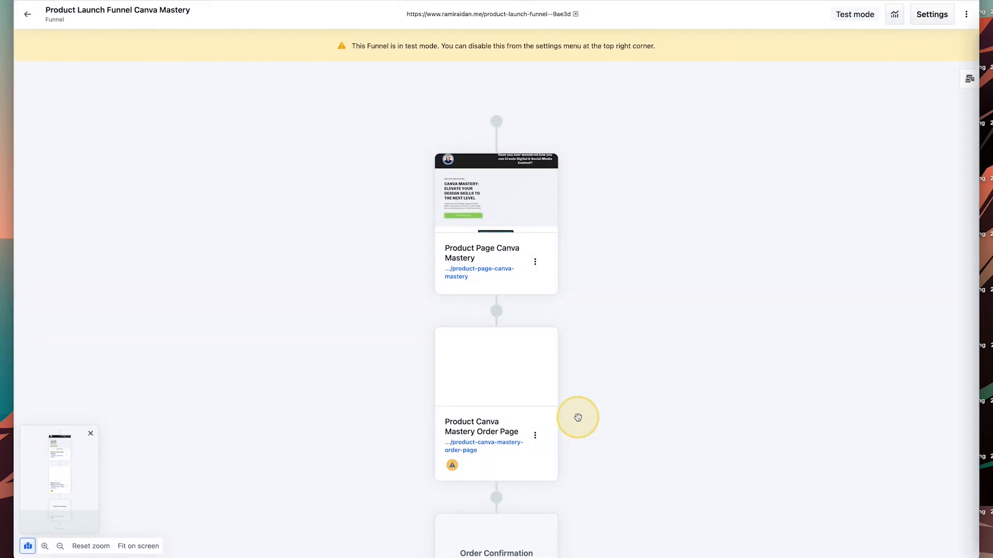
Add an Order Confirmation page using the Light Letter Order Confirmation Page template.
{"action": "scroll", "coordinate": [574, 416], "scroll_direction": "down", "scroll_amount": 5}
{"action": "left_click", "coordinate": [493, 363]}
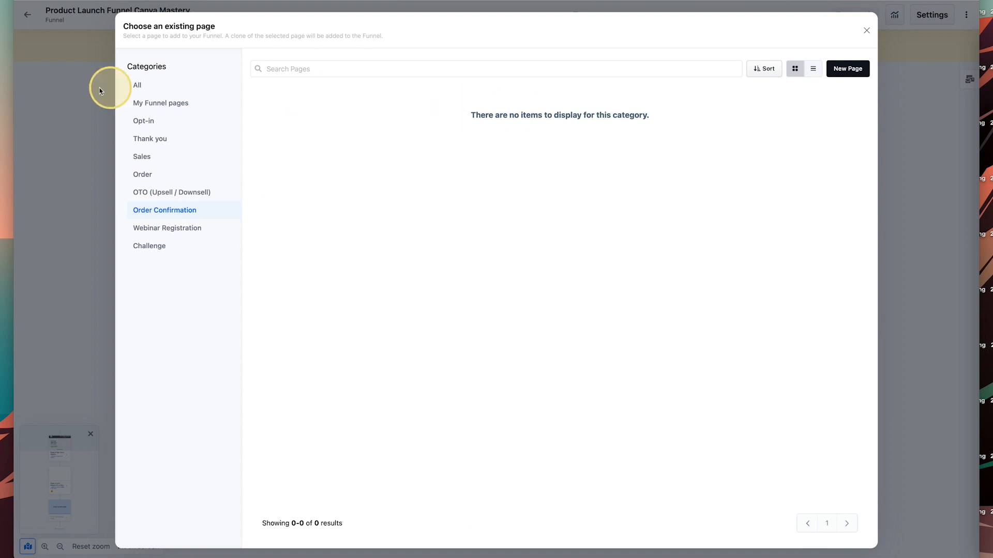
{"action": "left_click", "coordinate": [147, 88]}
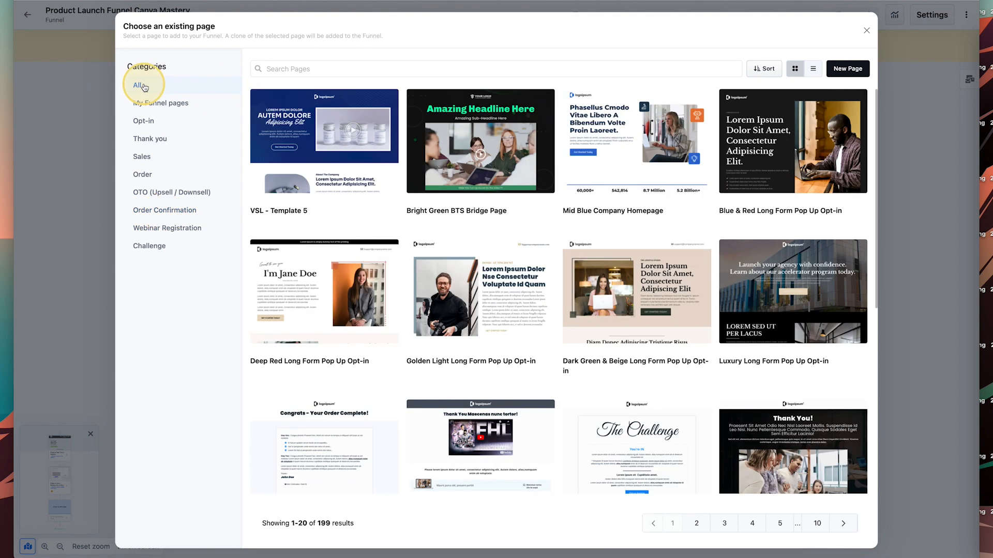
{"action": "left_click", "coordinate": [154, 212]}
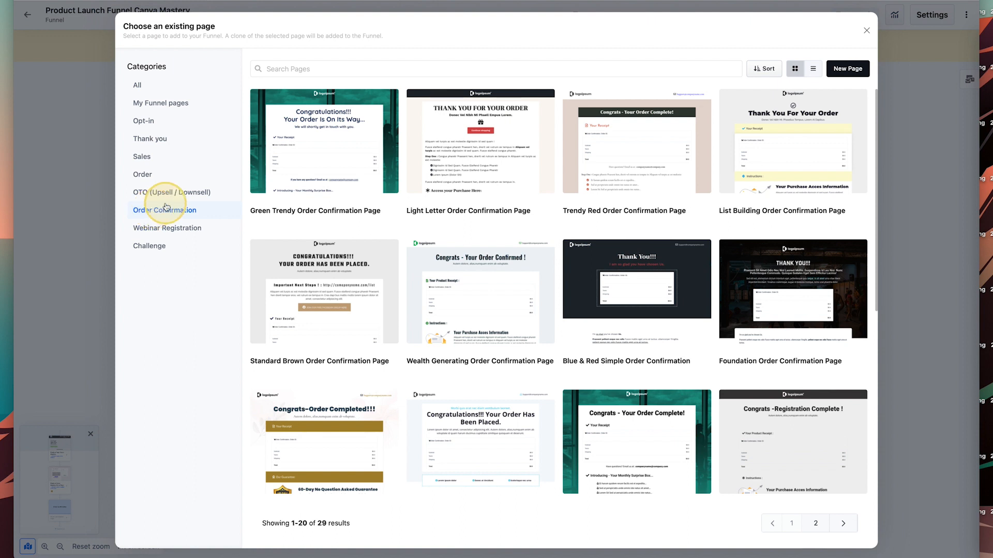
{"action": "mouse_move", "coordinate": [526, 178]}
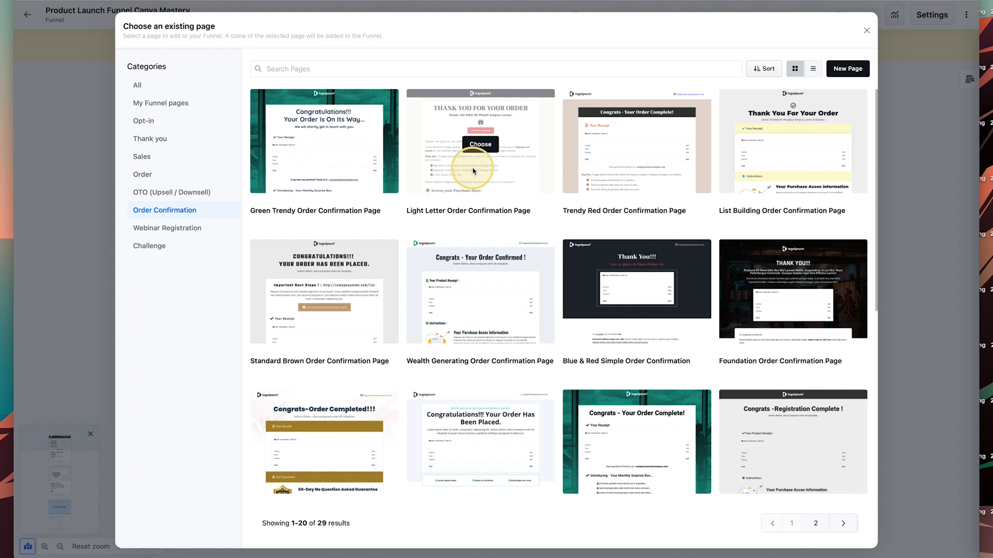
{"action": "left_click", "coordinate": [480, 145]}
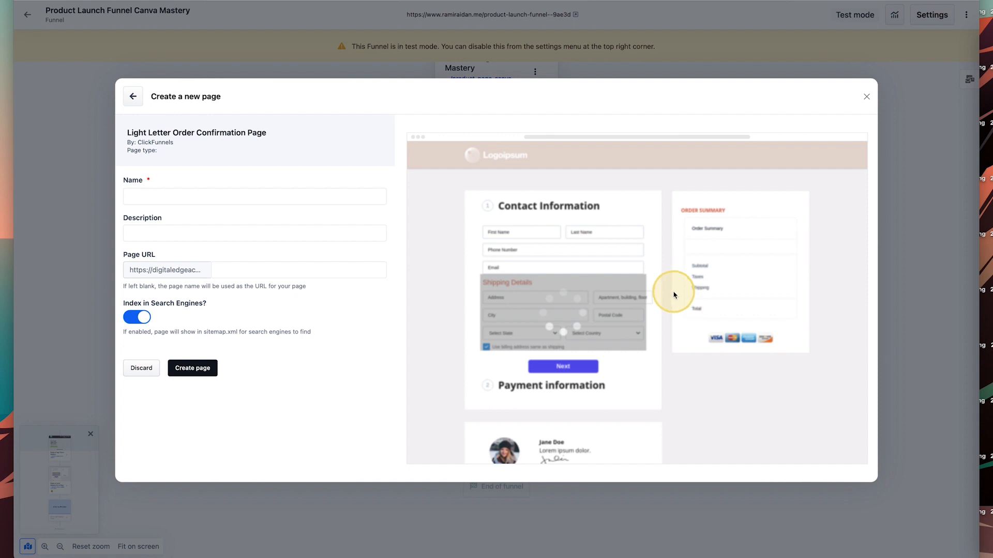
Name the page 'Product Canva Mastery Over Confirmation Page' and create it.
{"action": "left_click", "coordinate": [187, 193]}
{"action": "type", "text": "Product Canva Mastery Over Confirmation Page"}
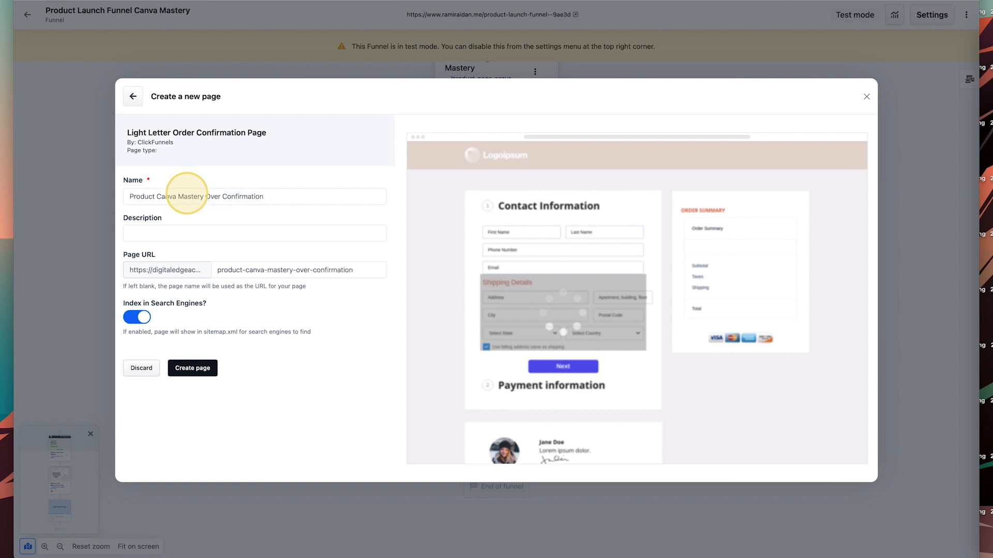
{"action": "left_click", "coordinate": [195, 370]}
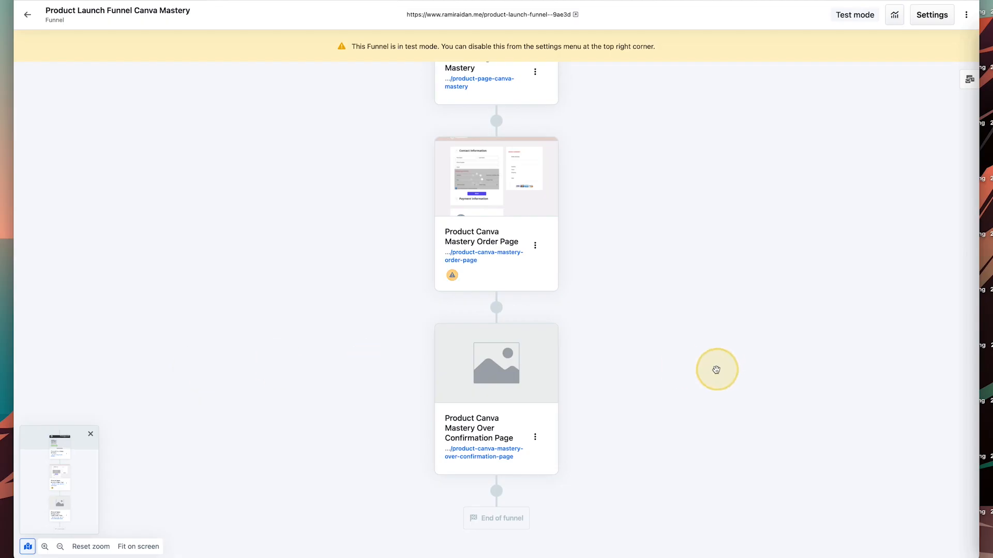
{"action": "mouse_move", "coordinate": [497, 370]}
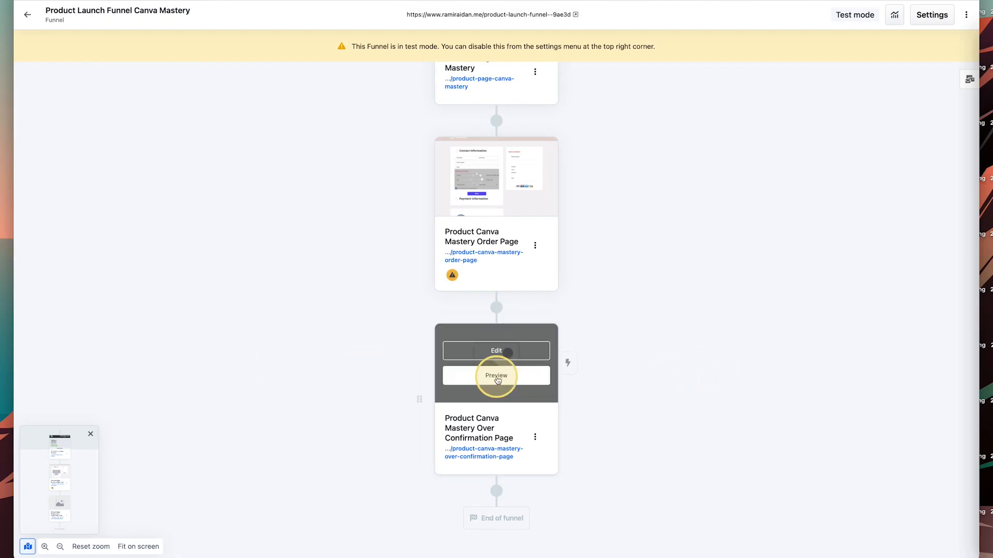
{"action": "left_click", "coordinate": [507, 352]}
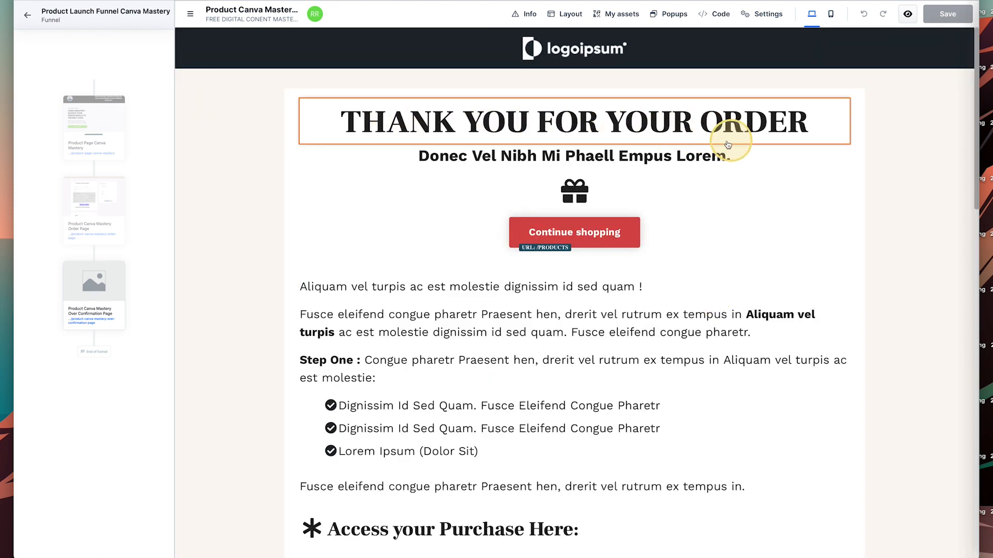
{"action": "scroll", "coordinate": [447, 229], "scroll_direction": "down", "scroll_amount": 1}
{"action": "scroll", "coordinate": [448, 229], "scroll_direction": "down", "scroll_amount": 8}
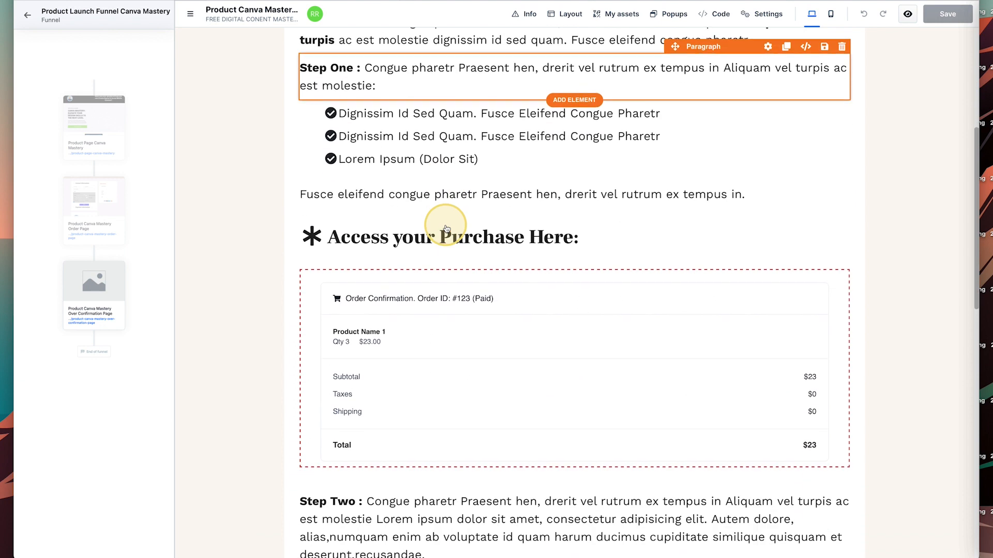
{"action": "scroll", "coordinate": [444, 228], "scroll_direction": "down", "scroll_amount": 7}
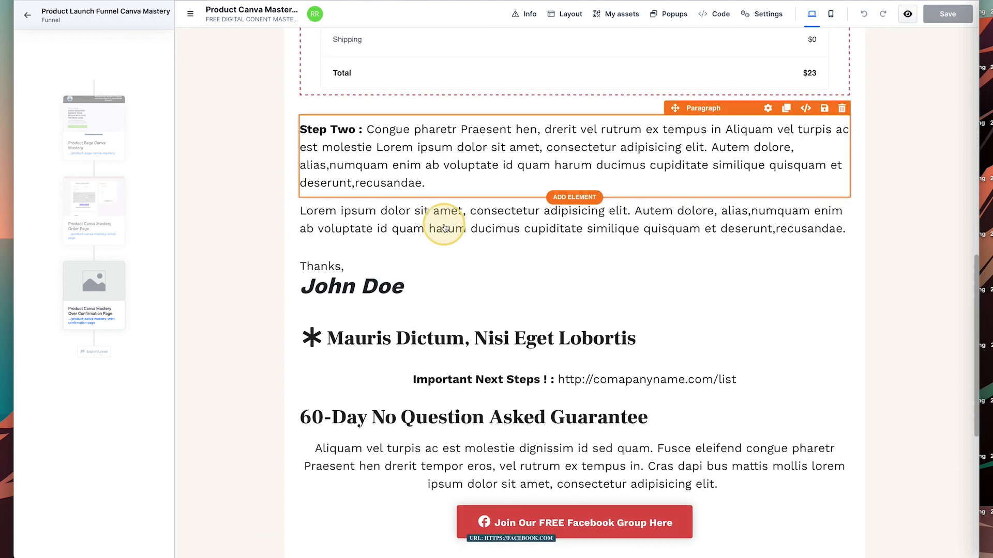
{"action": "scroll", "coordinate": [445, 225], "scroll_direction": "down", "scroll_amount": 4}
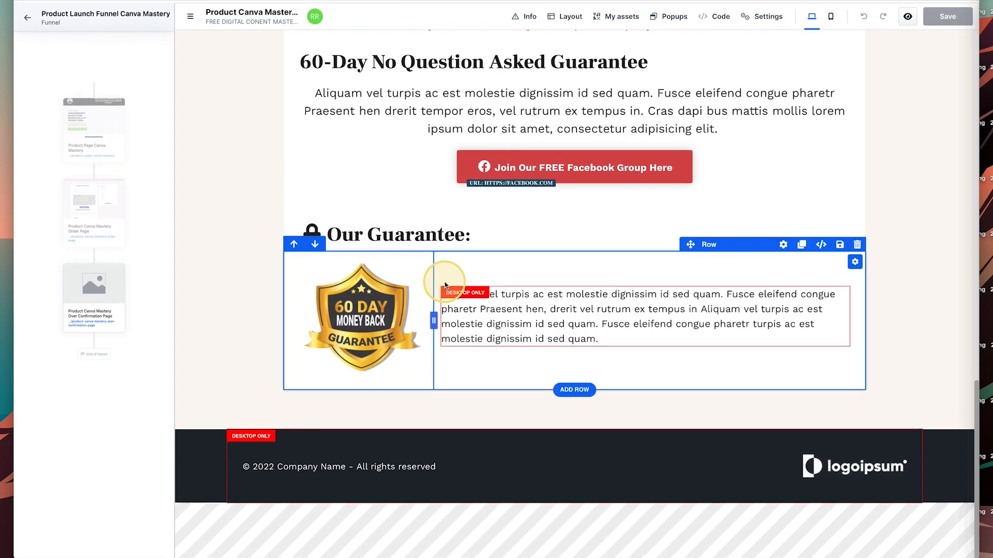
{"action": "scroll", "coordinate": [444, 283], "scroll_direction": "up", "scroll_amount": 4}
{"action": "scroll", "coordinate": [444, 284], "scroll_direction": "up", "scroll_amount": 15}
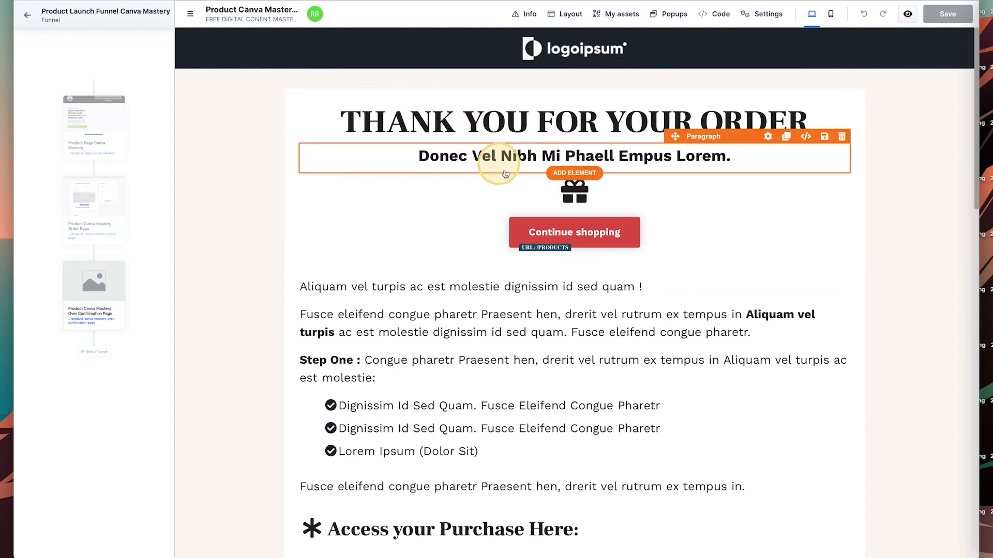
{"action": "left_click", "coordinate": [26, 17]}
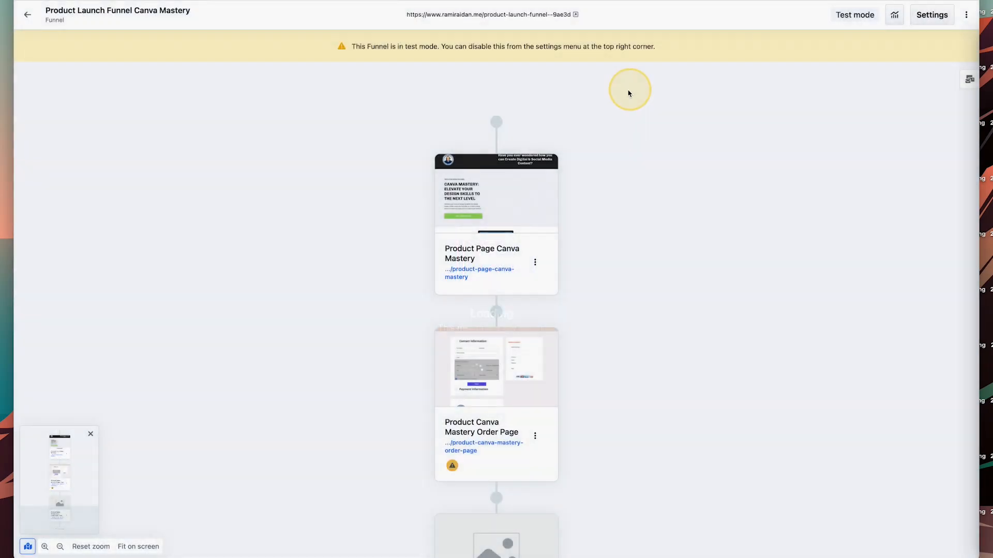
Open product management for the Product Canva Mastery Order Page.
{"action": "scroll", "coordinate": [640, 217], "scroll_direction": "down", "scroll_amount": 5}
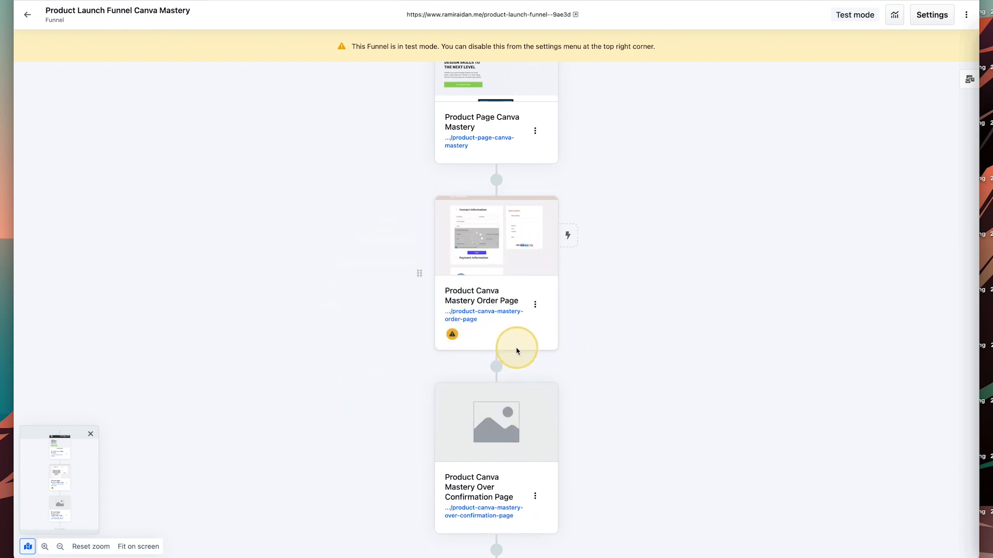
{"action": "mouse_move", "coordinate": [457, 339]}
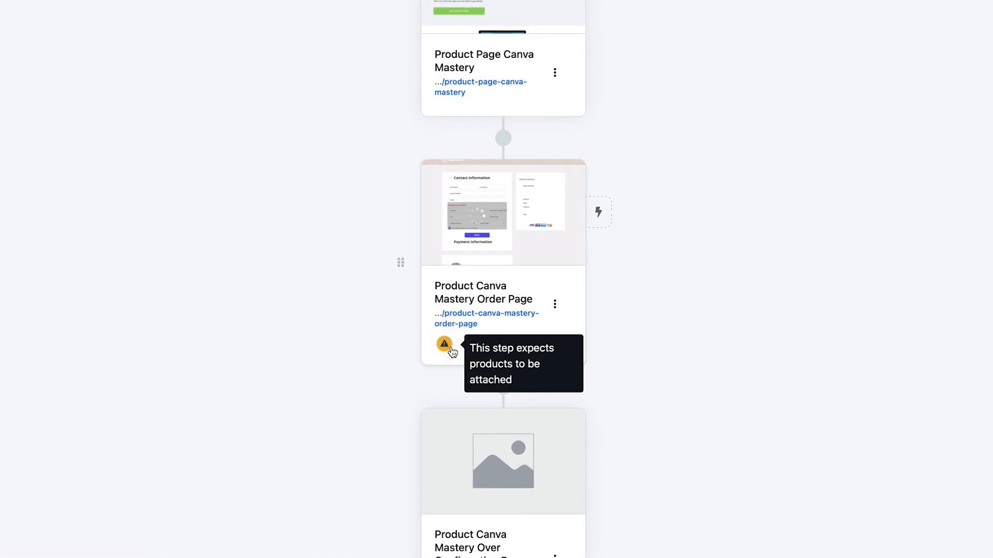
{"action": "left_click", "coordinate": [555, 305]}
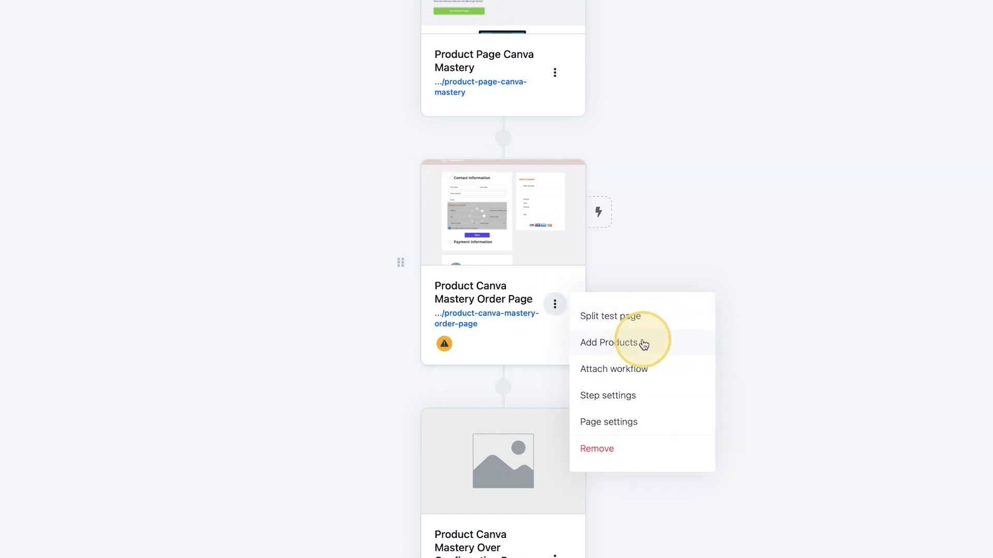
{"action": "left_click", "coordinate": [616, 345]}
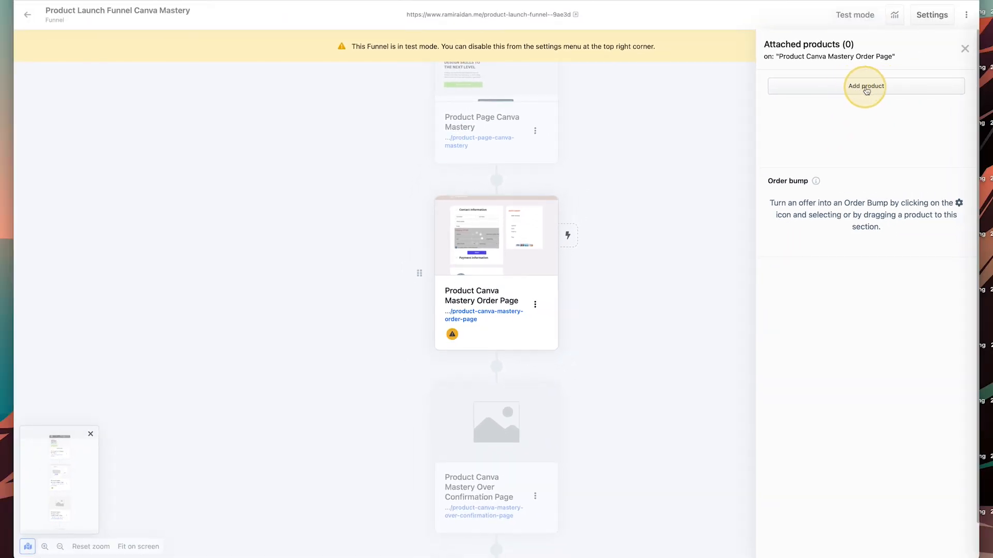
Attach the existing $299.00 Tech for non-Techies Canva Mastery product to the order page.
{"action": "left_click", "coordinate": [866, 91]}
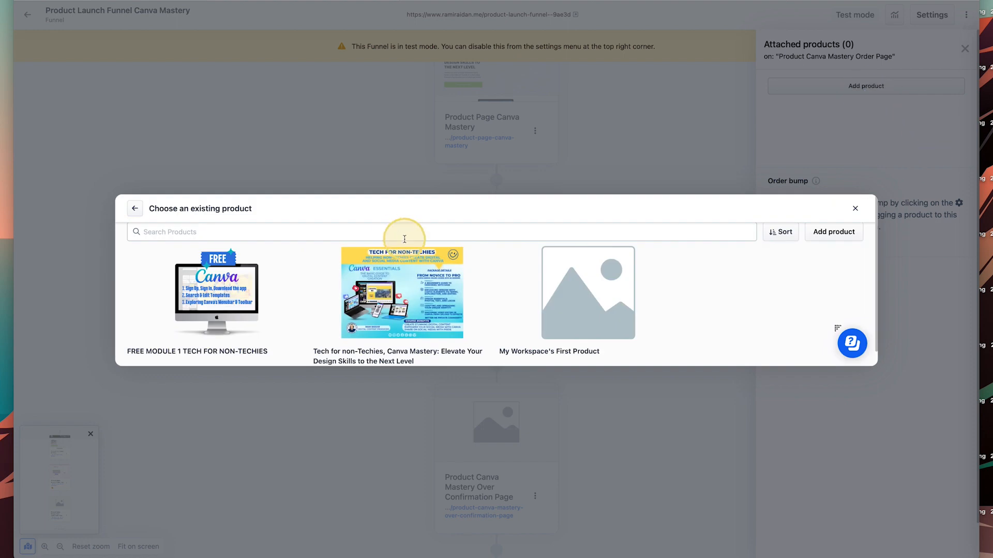
{"action": "scroll", "coordinate": [404, 240], "scroll_direction": "down", "scroll_amount": 1}
{"action": "mouse_move", "coordinate": [400, 265]}
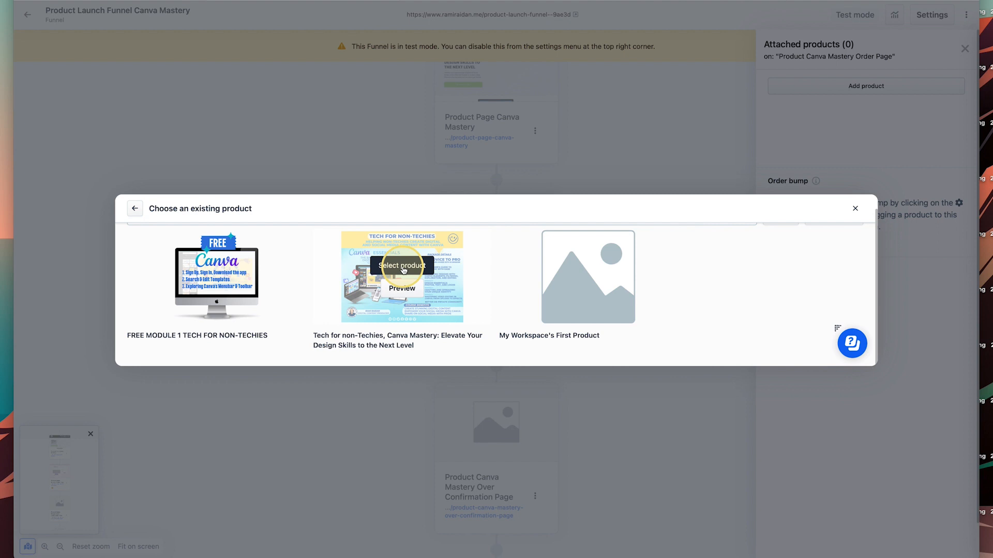
{"action": "left_click", "coordinate": [403, 266]}
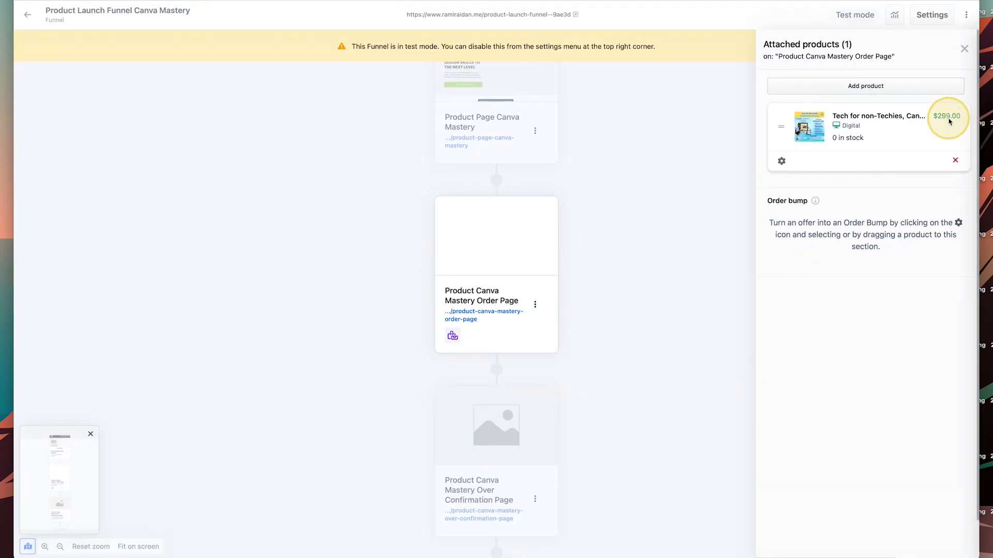
{"action": "scroll", "coordinate": [603, 284], "scroll_direction": "up", "scroll_amount": 2}
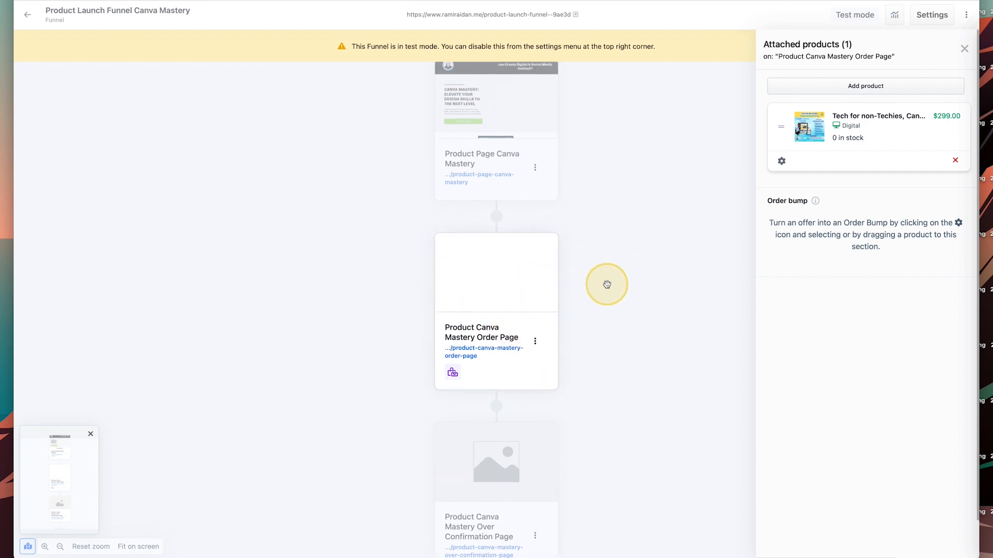
{"action": "scroll", "coordinate": [603, 284], "scroll_direction": "up", "scroll_amount": 3}
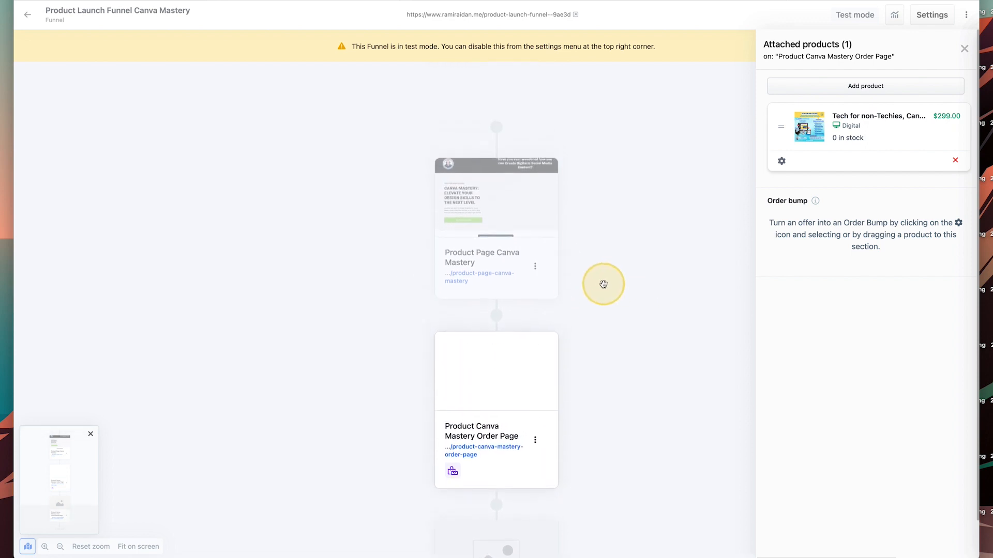
{"action": "scroll", "coordinate": [603, 284], "scroll_direction": "down", "scroll_amount": 5}
{"action": "scroll", "coordinate": [603, 284], "scroll_direction": "up", "scroll_amount": 5}
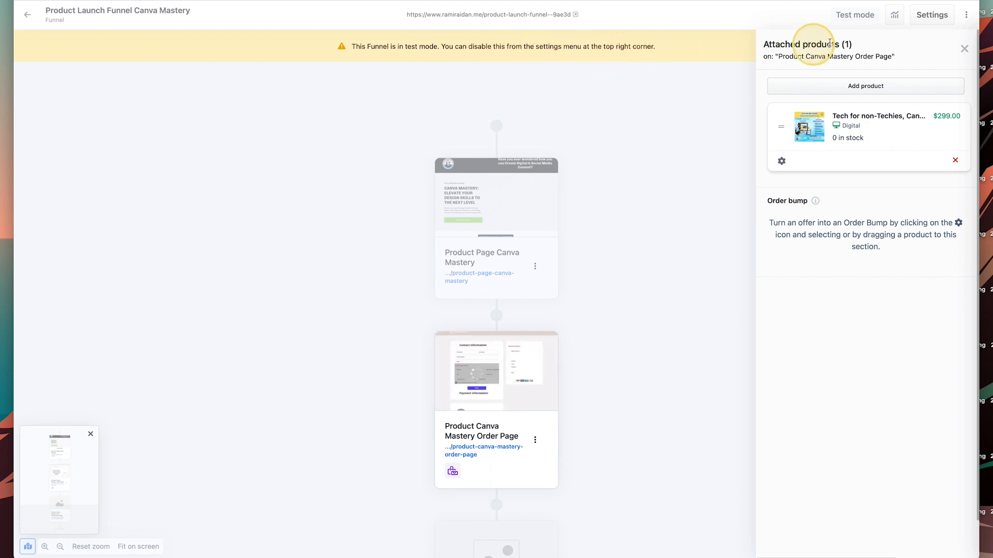
In funnel Settings, choose the custom .me domain instead of the myclickfunnels subdomain.
{"action": "left_click", "coordinate": [932, 21]}
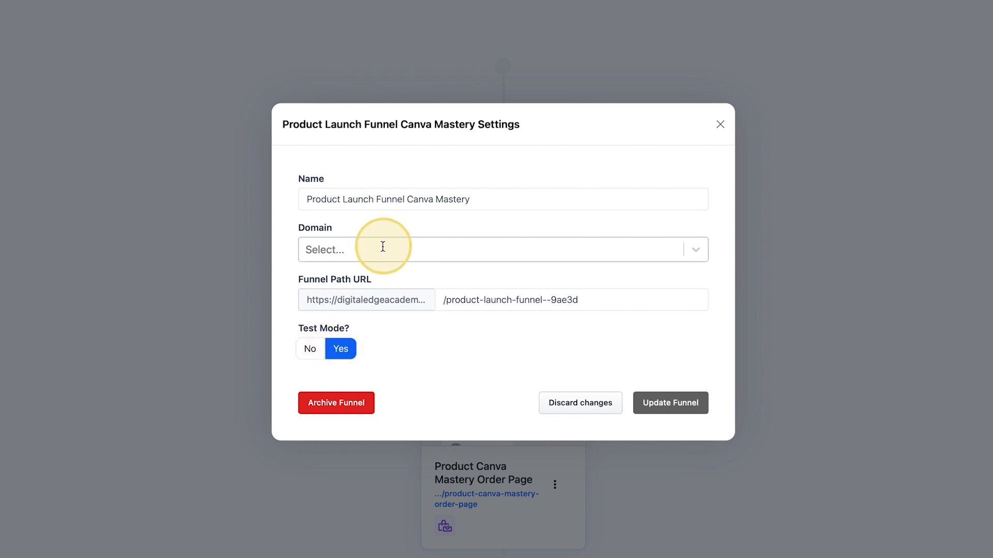
{"action": "left_click", "coordinate": [696, 250]}
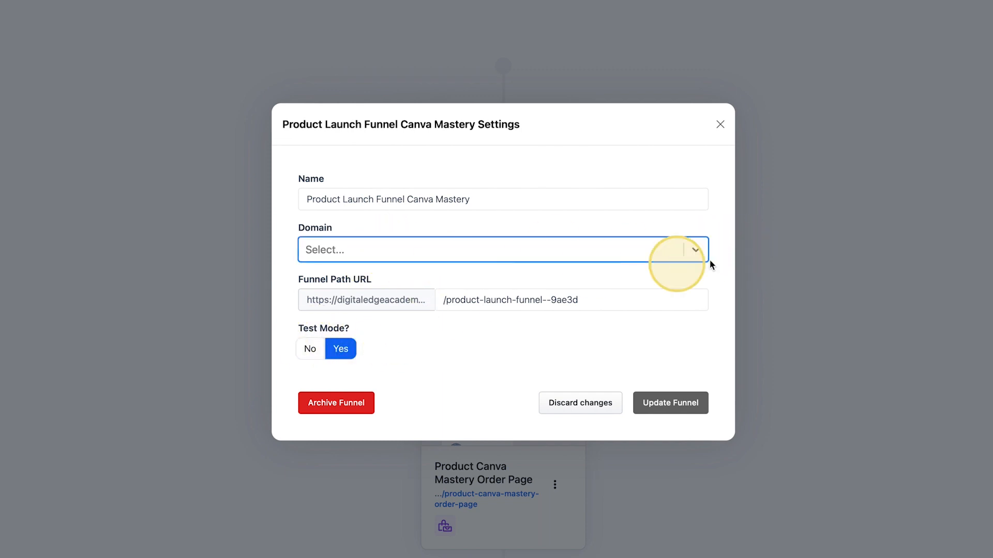
{"action": "left_click", "coordinate": [697, 250]}
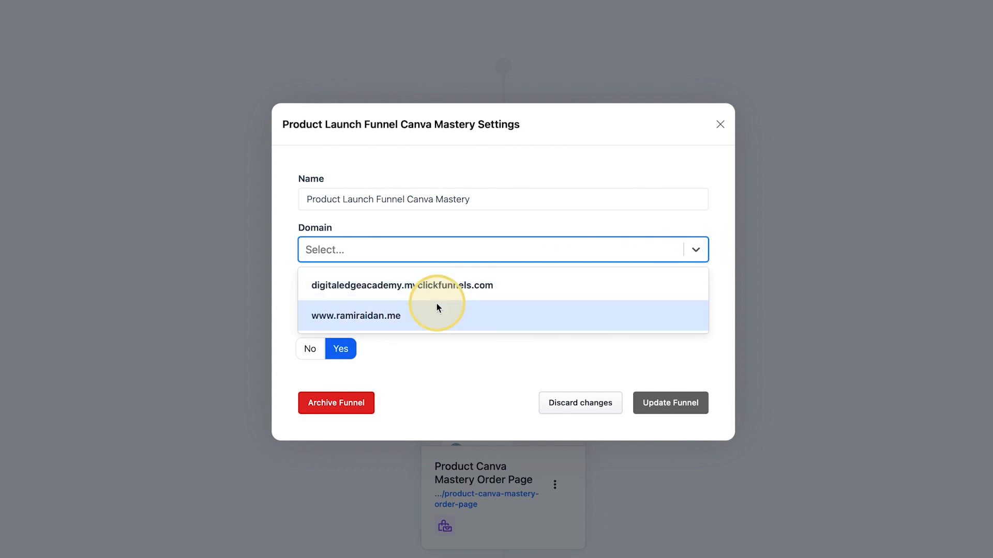
{"action": "left_click", "coordinate": [396, 316]}
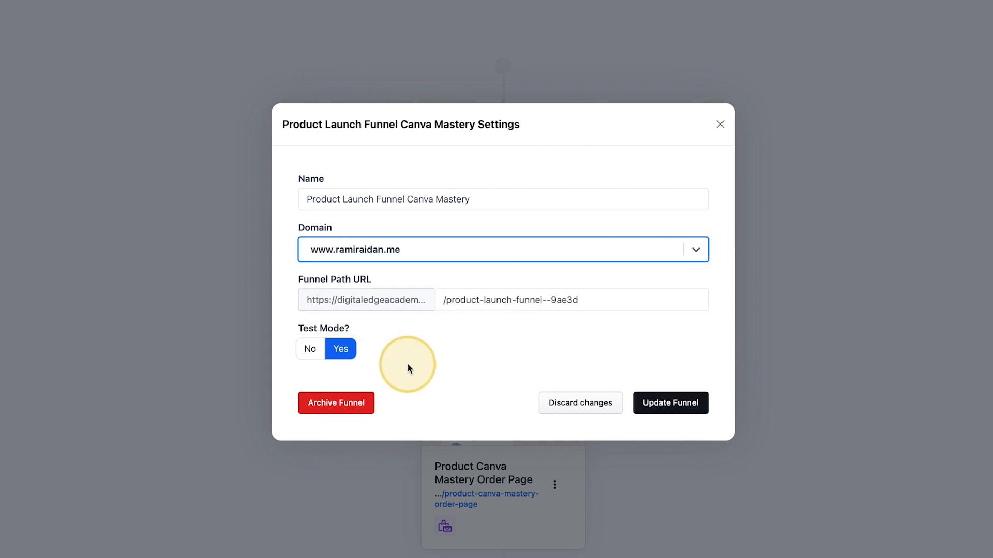
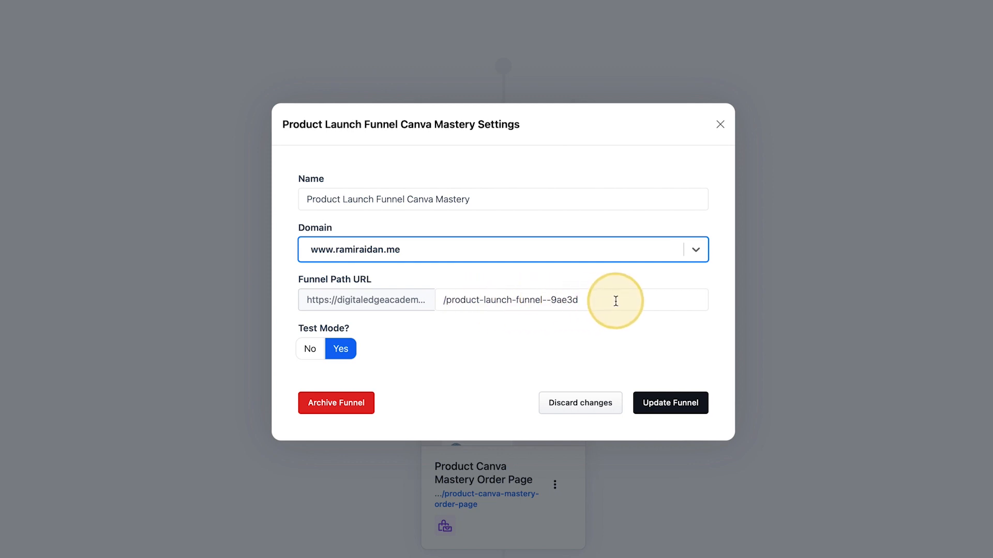
Save the funnel settings with Test Mode on and the custom domain selected.
{"action": "left_click", "coordinate": [669, 406]}
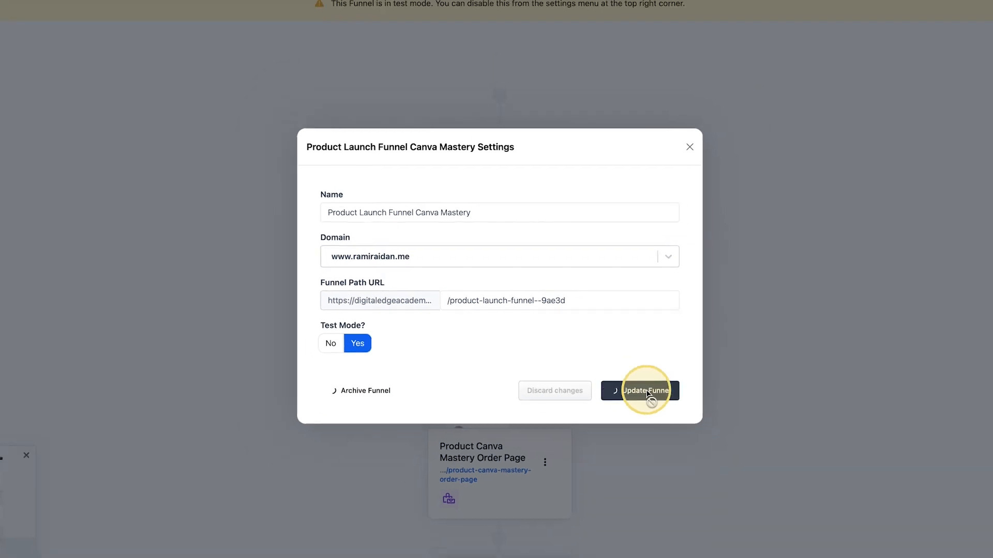
{"action": "scroll", "coordinate": [585, 390], "scroll_direction": "down", "scroll_amount": 4}
Open the Product Canva Mastery Order Page in the editor, select its checkout form, and preview it.
{"action": "mouse_move", "coordinate": [517, 198]}
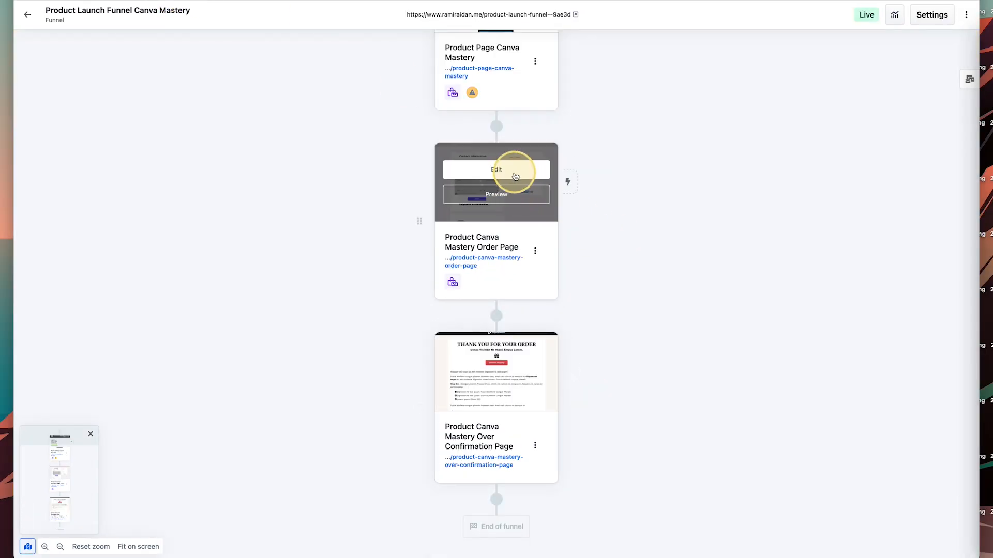
{"action": "left_click", "coordinate": [513, 174]}
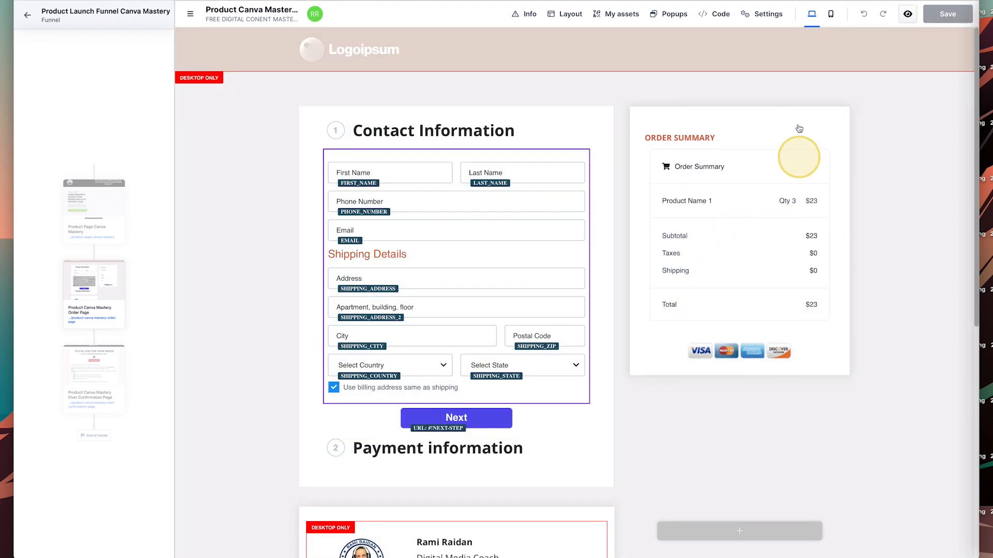
{"action": "scroll", "coordinate": [516, 182], "scroll_direction": "down", "scroll_amount": 5}
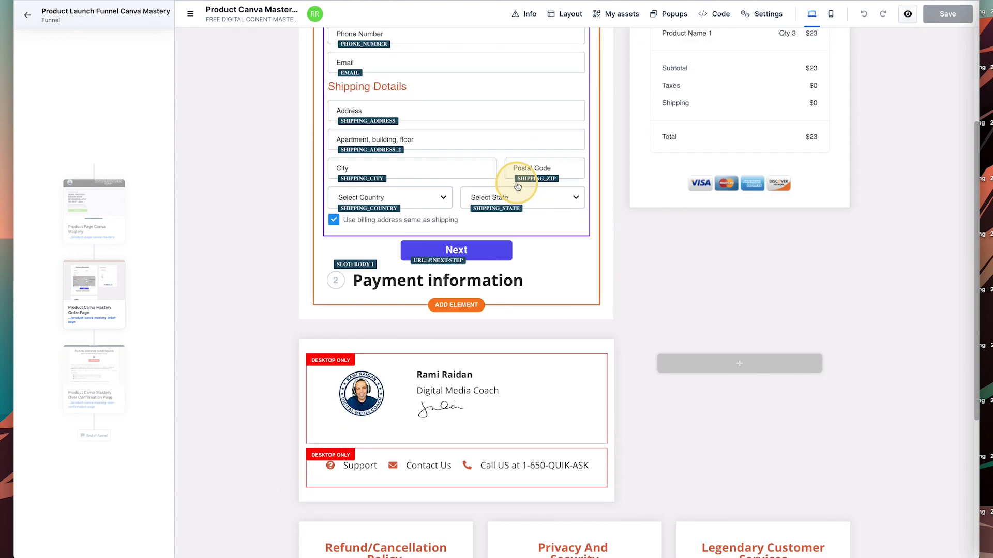
{"action": "scroll", "coordinate": [516, 185], "scroll_direction": "down", "scroll_amount": 2}
{"action": "scroll", "coordinate": [517, 185], "scroll_direction": "up", "scroll_amount": 4}
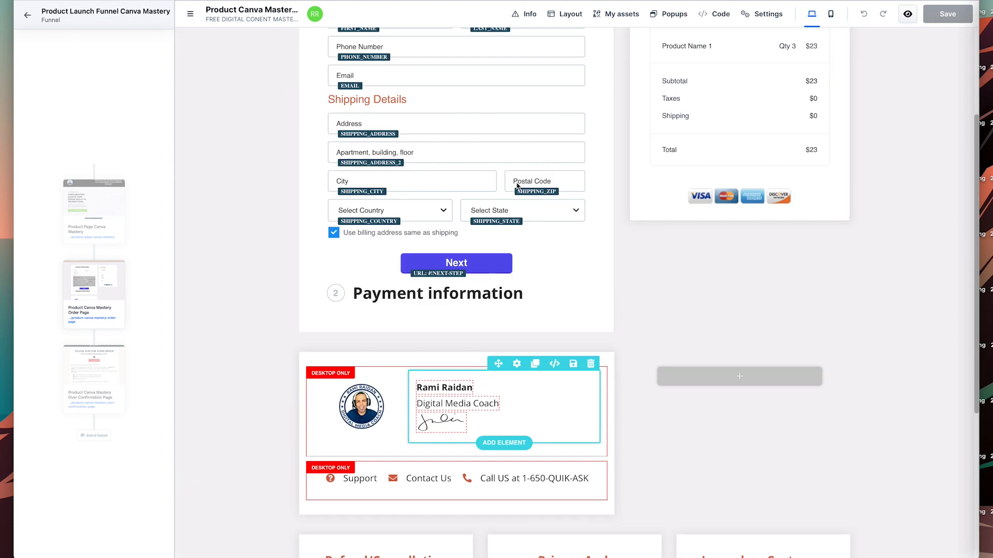
{"action": "scroll", "coordinate": [517, 186], "scroll_direction": "up", "scroll_amount": 3}
{"action": "left_click", "coordinate": [517, 187]}
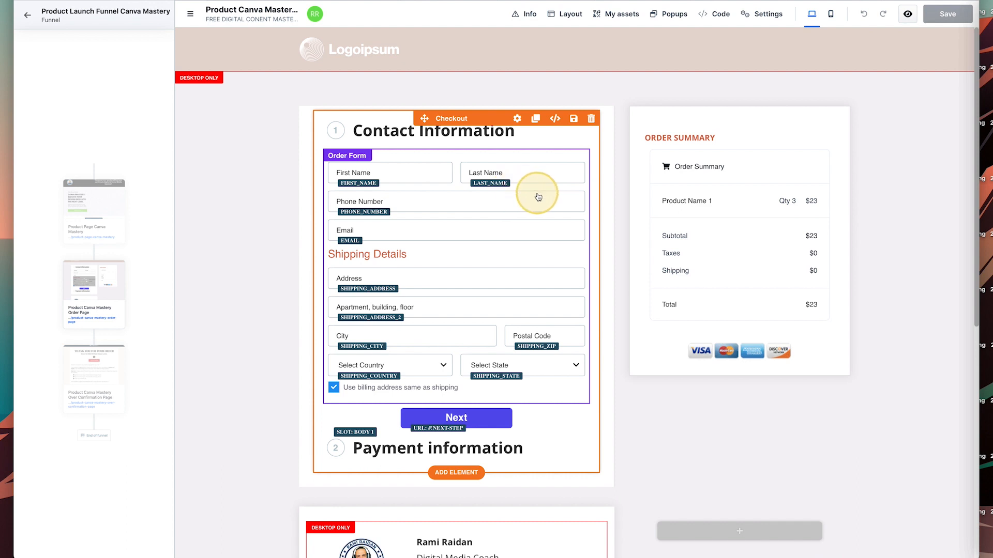
{"action": "left_click", "coordinate": [907, 14]}
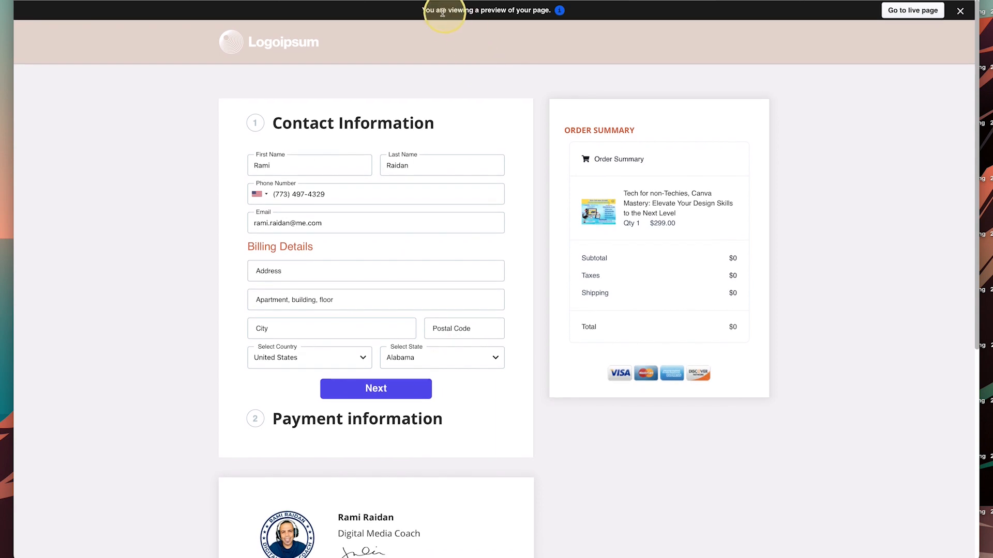
Fill the test checkout's billing address from the first suggestion and advance to payment information.
{"action": "mouse_move", "coordinate": [559, 16]}
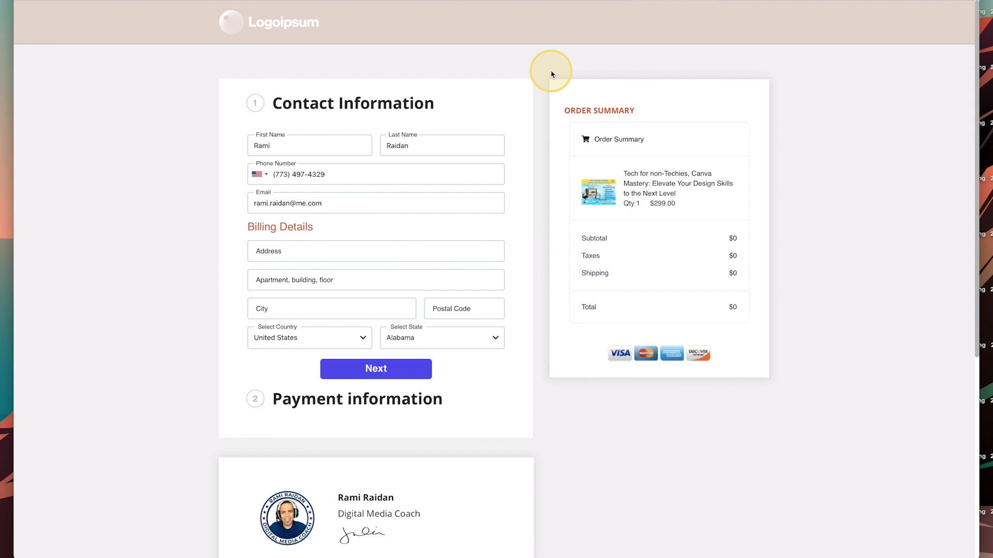
{"action": "scroll", "coordinate": [429, 190], "scroll_direction": "down", "scroll_amount": 1}
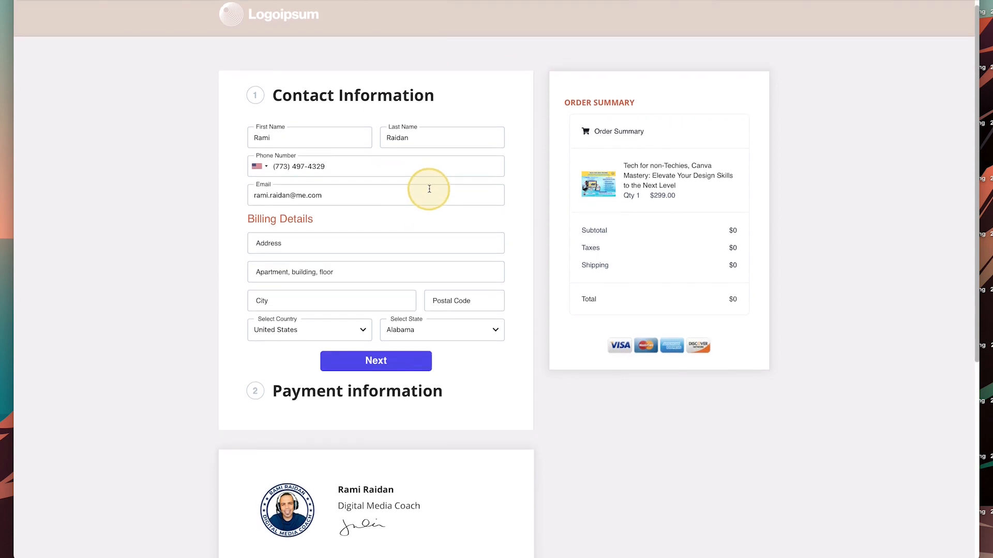
{"action": "left_click", "coordinate": [335, 243]}
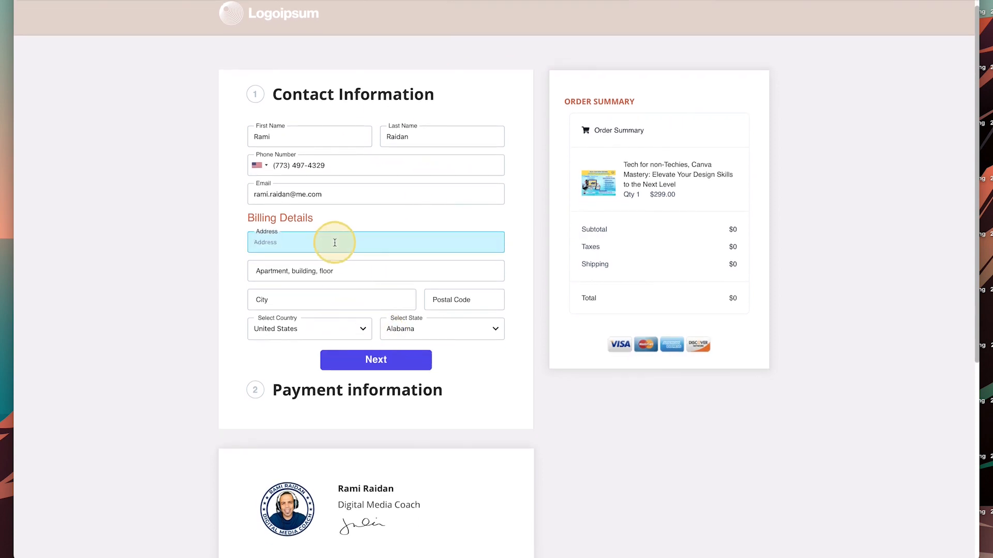
{"action": "type", "text": "303"}
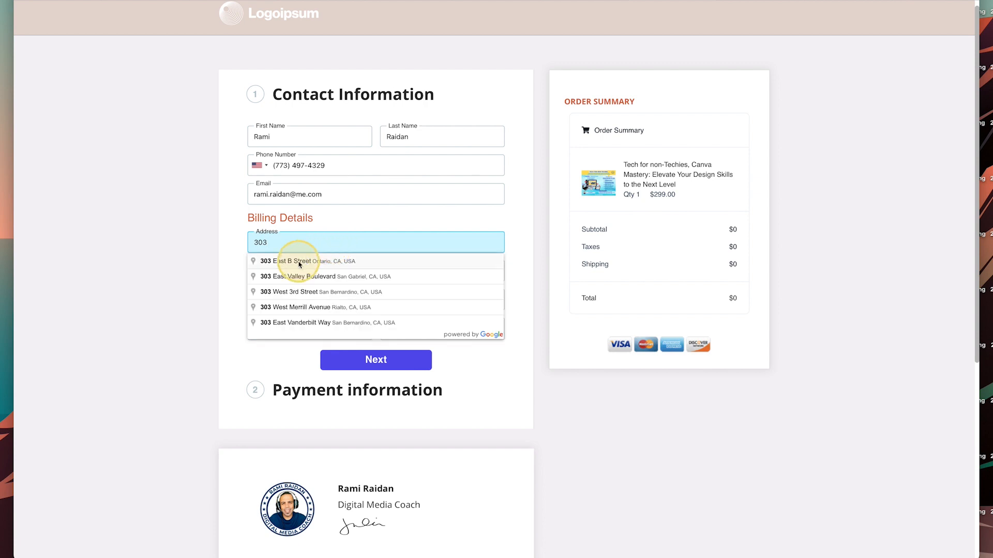
{"action": "left_click", "coordinate": [300, 262]}
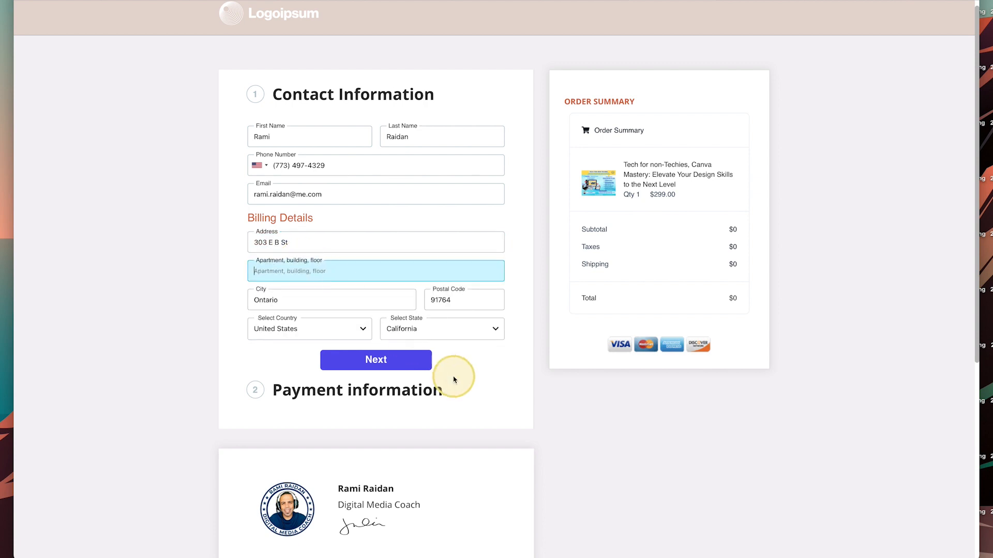
{"action": "left_click", "coordinate": [398, 362]}
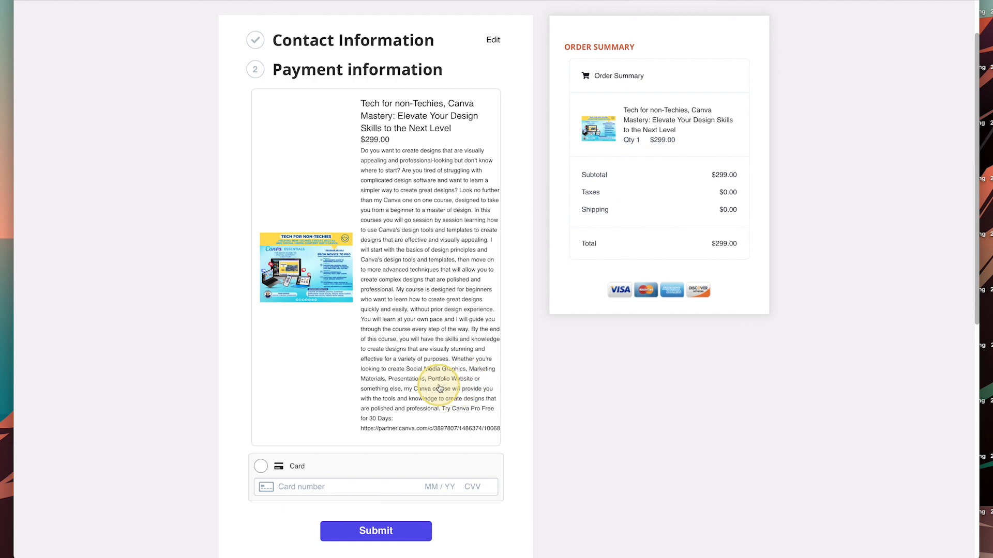
{"action": "scroll", "coordinate": [438, 384], "scroll_direction": "down", "scroll_amount": 3}
{"action": "scroll", "coordinate": [427, 360], "scroll_direction": "up", "scroll_amount": 5}
{"action": "scroll", "coordinate": [429, 361], "scroll_direction": "down", "scroll_amount": 5}
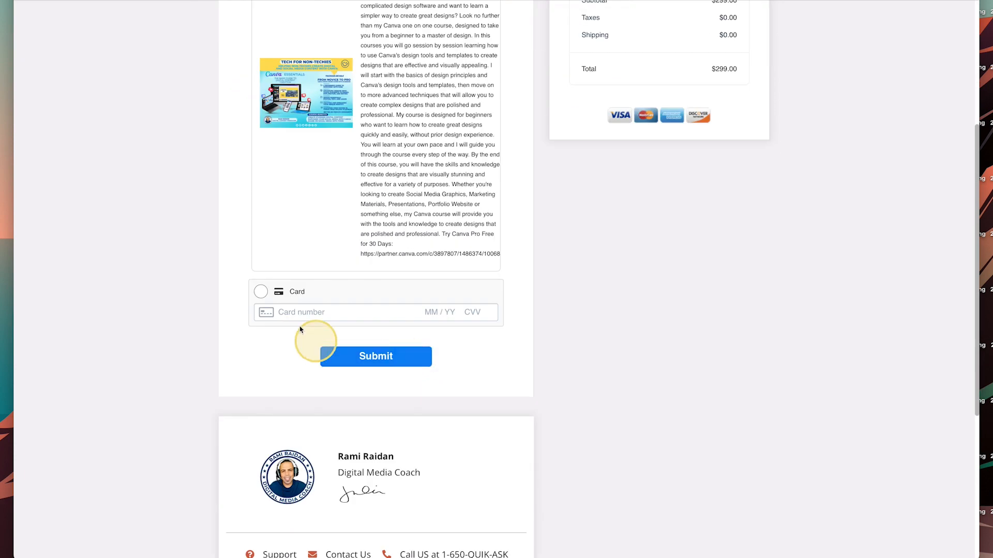
{"action": "scroll", "coordinate": [330, 318], "scroll_direction": "up", "scroll_amount": 5}
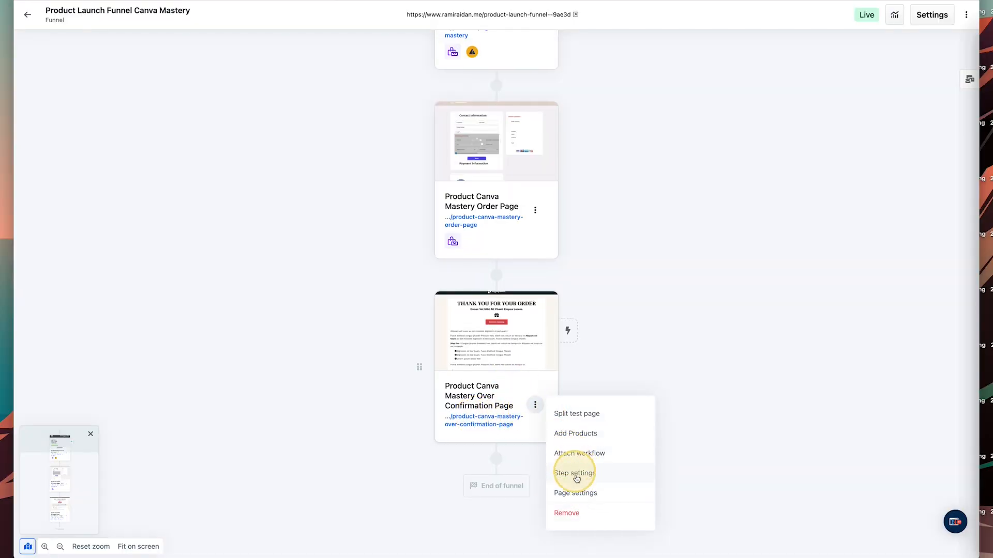
Copy the confirmation page's URL path from Page settings, then open the order page for editing.
{"action": "left_click", "coordinate": [579, 489]}
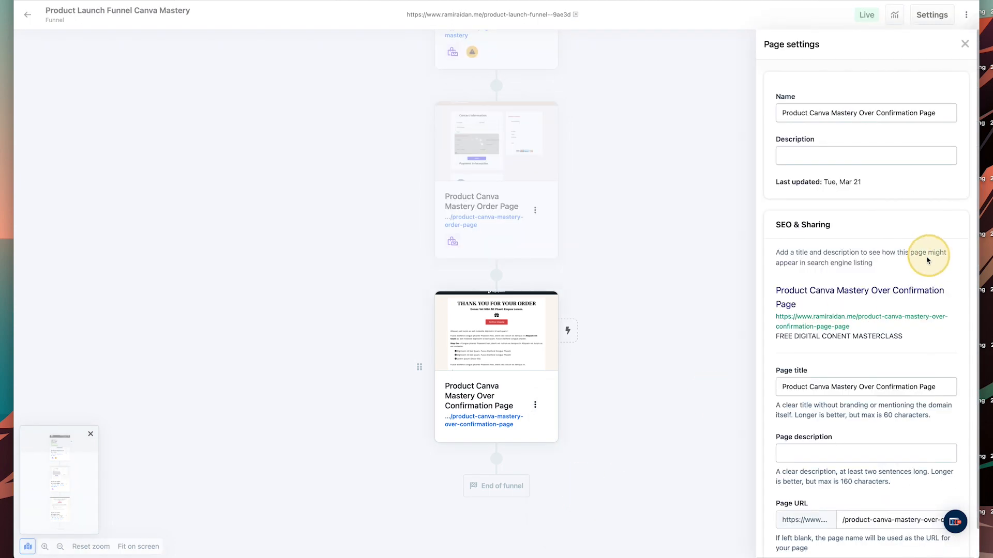
{"action": "scroll", "coordinate": [900, 377], "scroll_direction": "down", "scroll_amount": 5}
{"action": "scroll", "coordinate": [879, 233], "scroll_direction": "down", "scroll_amount": 2}
{"action": "triple_click", "coordinate": [855, 131]}
{"action": "right_click", "coordinate": [858, 134]}
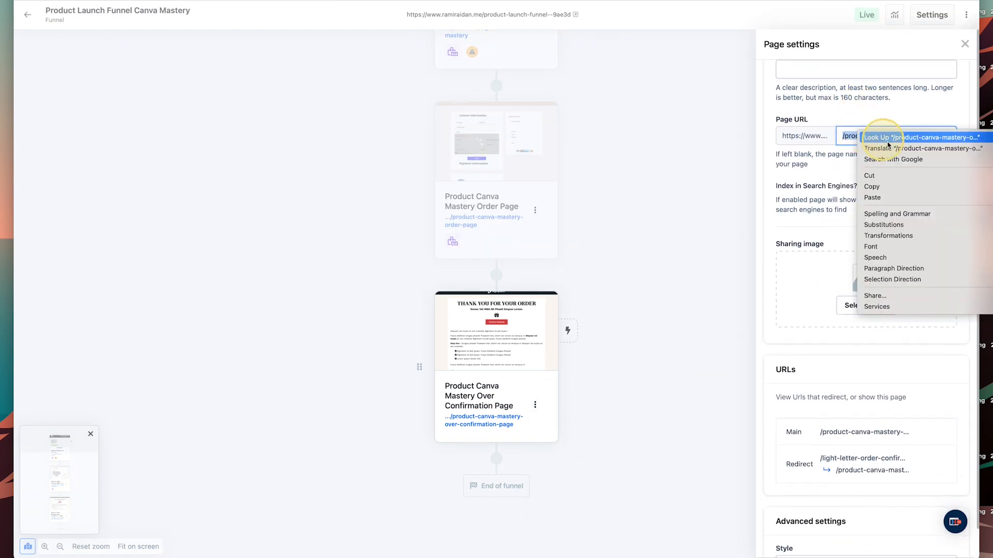
{"action": "left_click", "coordinate": [888, 188]}
{"action": "scroll", "coordinate": [698, 223], "scroll_direction": "up", "scroll_amount": 3}
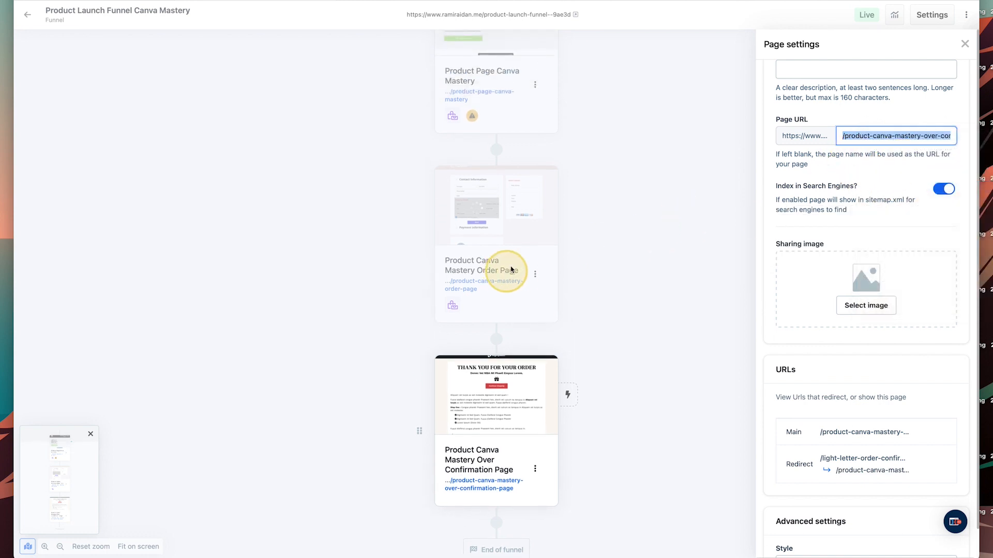
{"action": "left_click", "coordinate": [501, 195]}
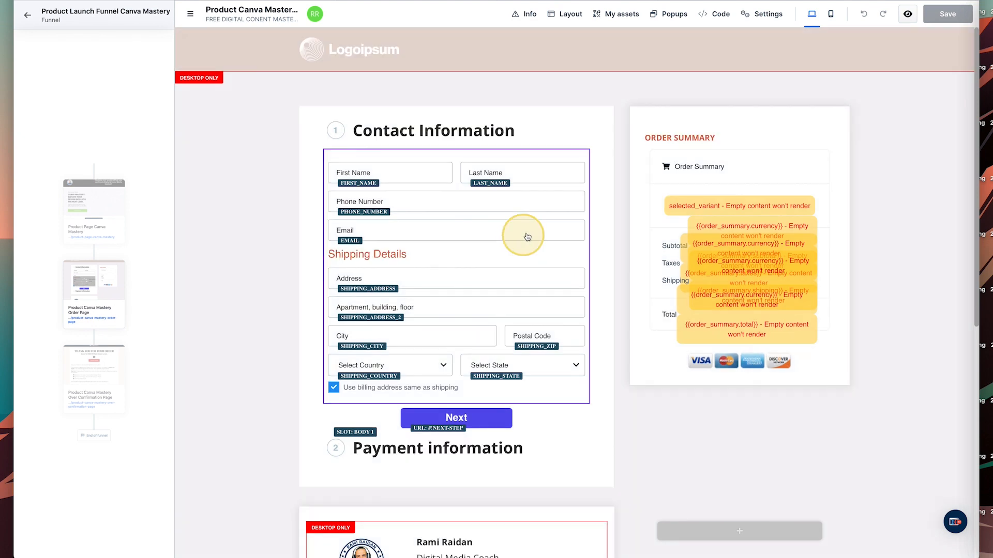
Make the checkout button's Submit redirect to the pasted confirmation path, then save and preview the page.
{"action": "left_click", "coordinate": [467, 423]}
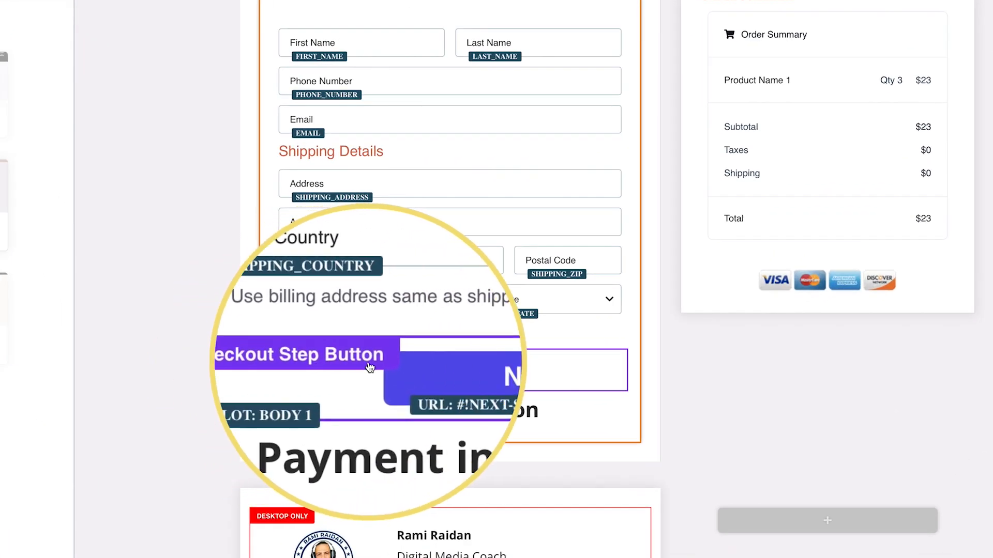
{"action": "left_click", "coordinate": [495, 369]}
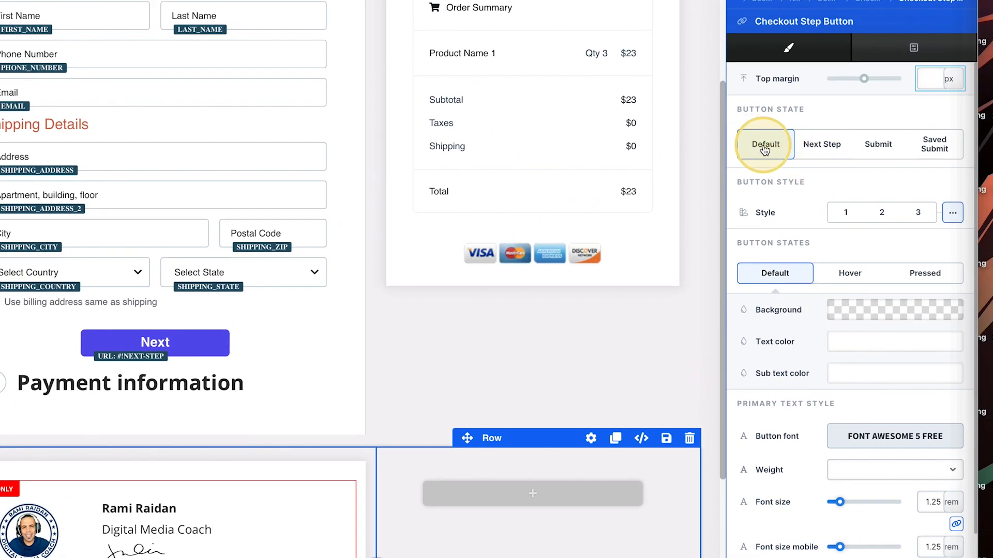
{"action": "left_click", "coordinate": [836, 149]}
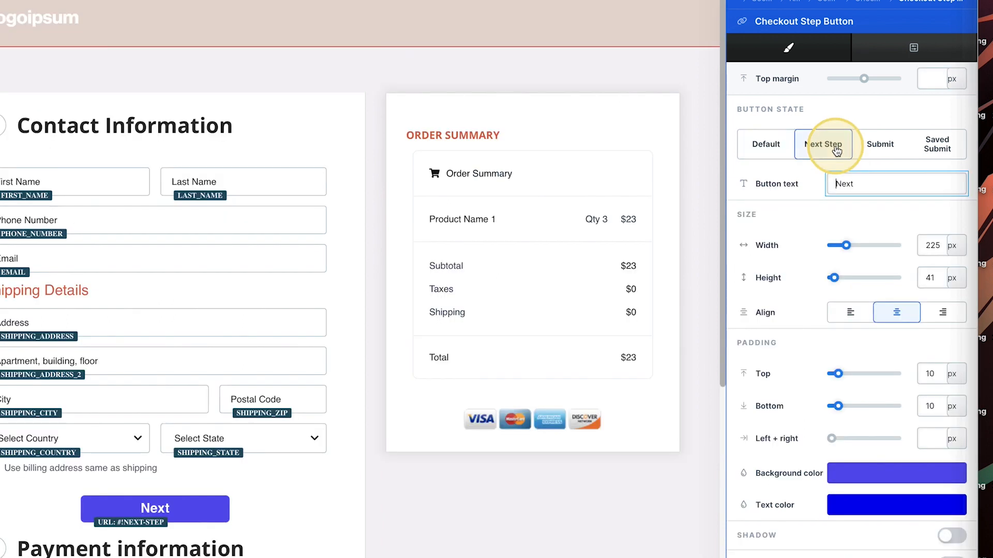
{"action": "left_click", "coordinate": [882, 151]}
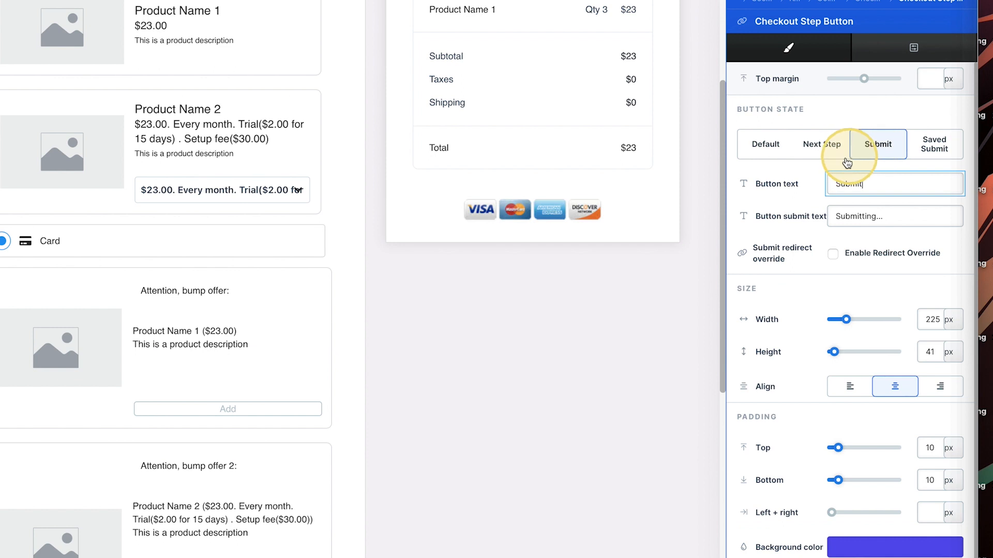
{"action": "left_click", "coordinate": [832, 255]}
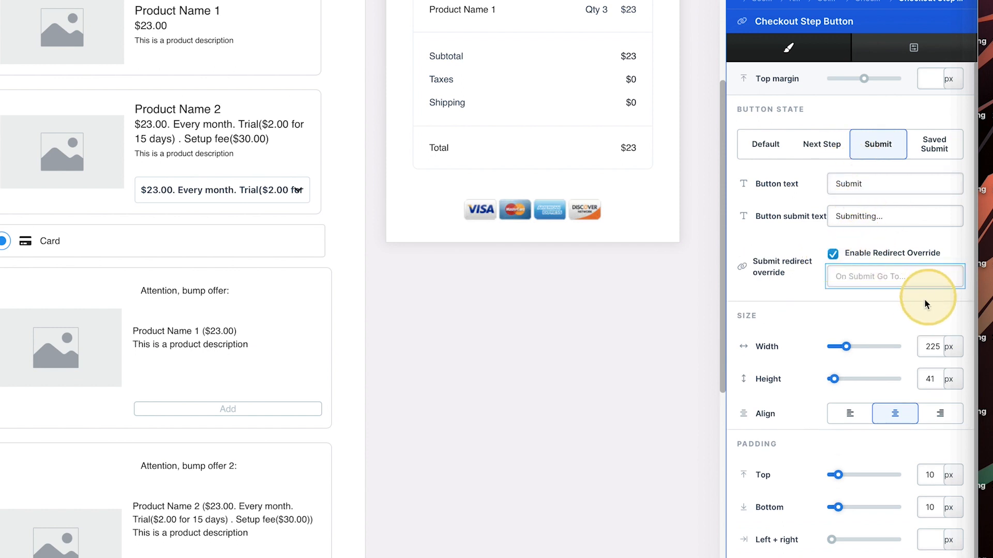
{"action": "key", "text": "ctrl+v"}
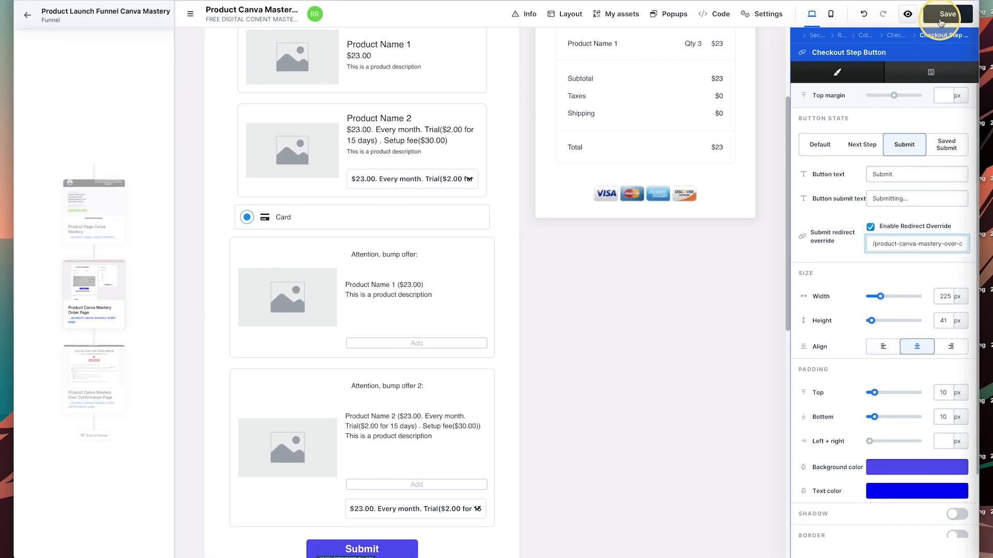
{"action": "left_click", "coordinate": [950, 16]}
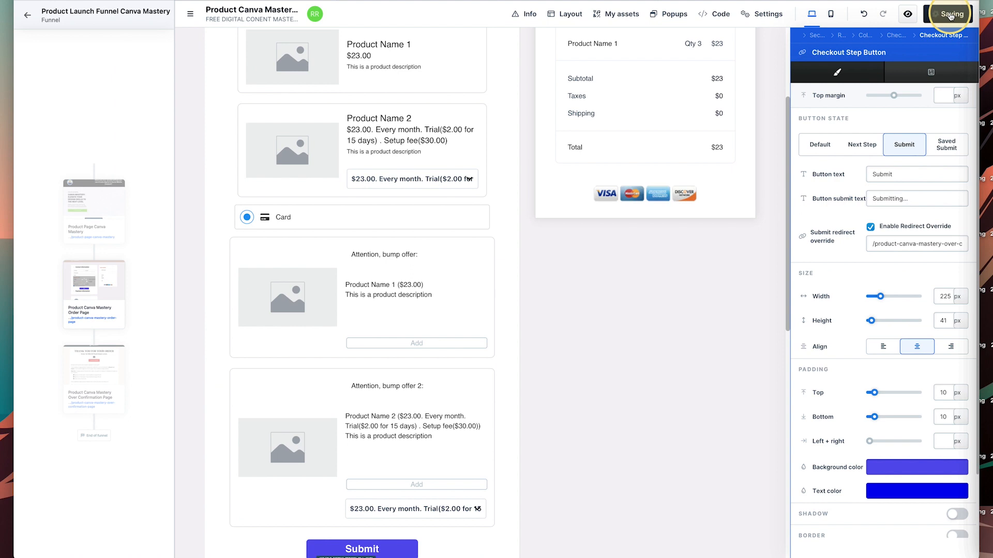
{"action": "left_click", "coordinate": [908, 14]}
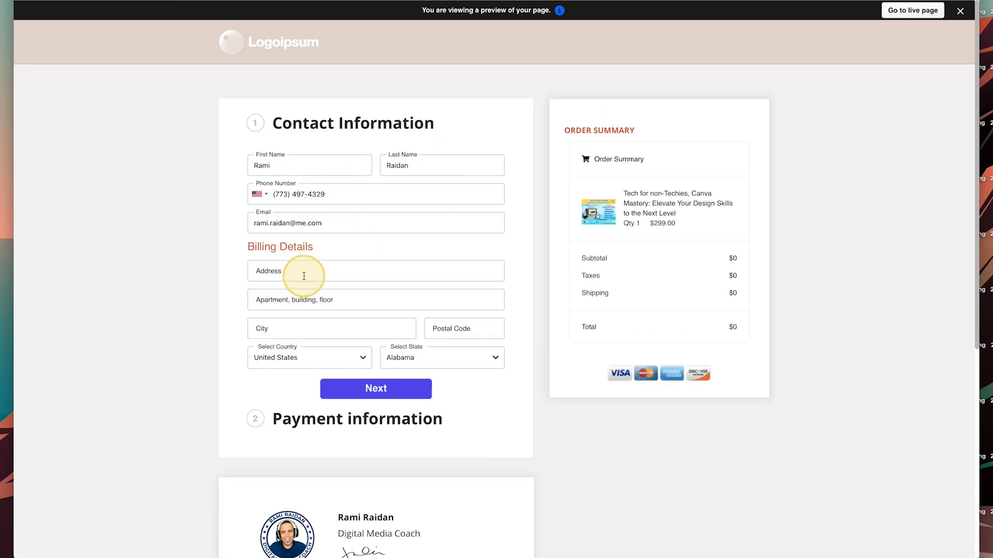
Fill the preview's billing details from the suggested address and continue to payment.
{"action": "left_click", "coordinate": [305, 275]}
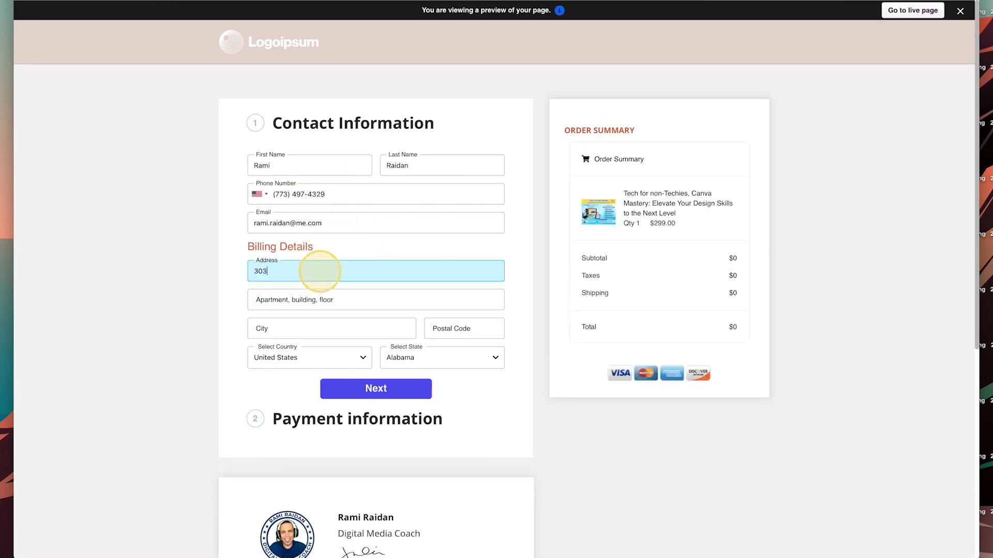
{"action": "left_click", "coordinate": [311, 290]}
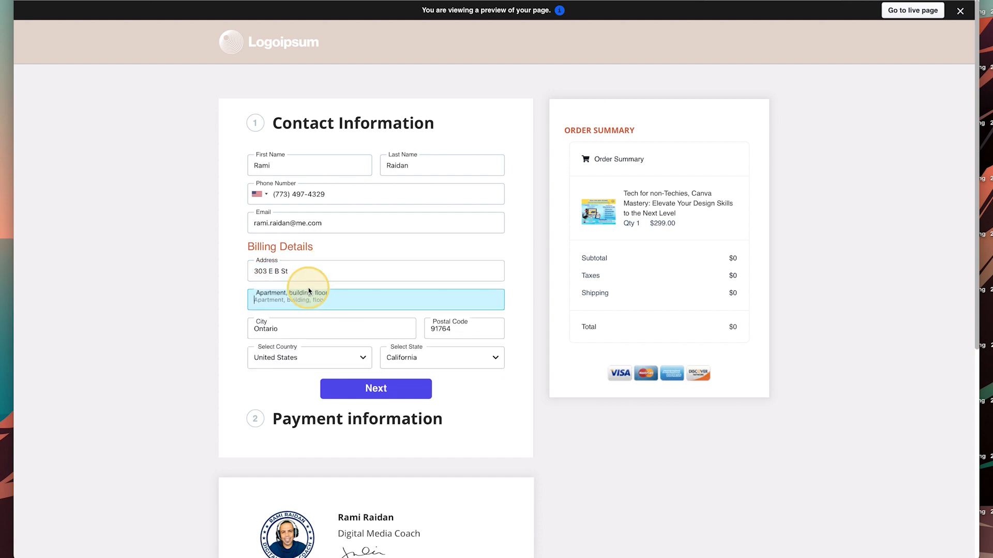
{"action": "left_click", "coordinate": [404, 389]}
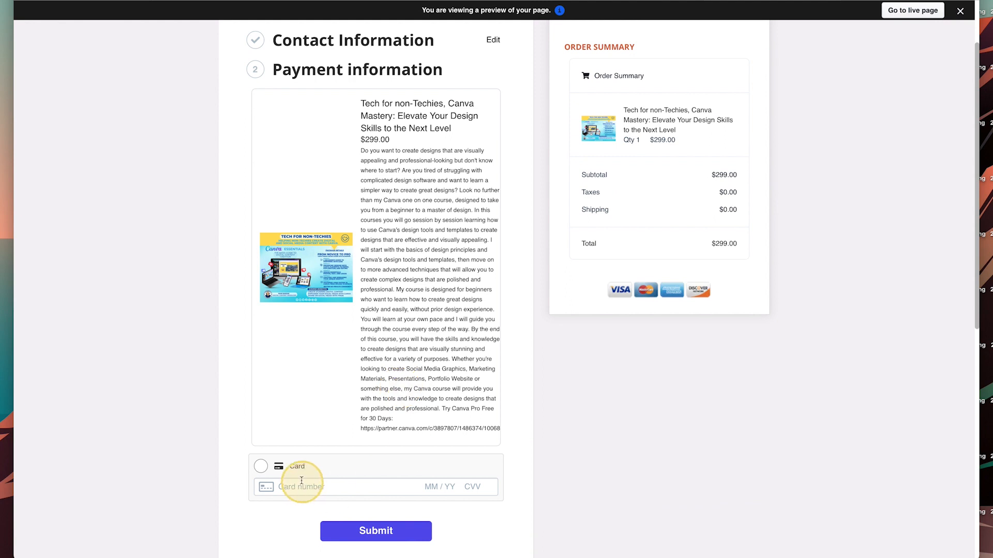
Submit a test card, which fails with FRAUD_ERROR, and return to the order page editor.
{"action": "left_click", "coordinate": [327, 482]}
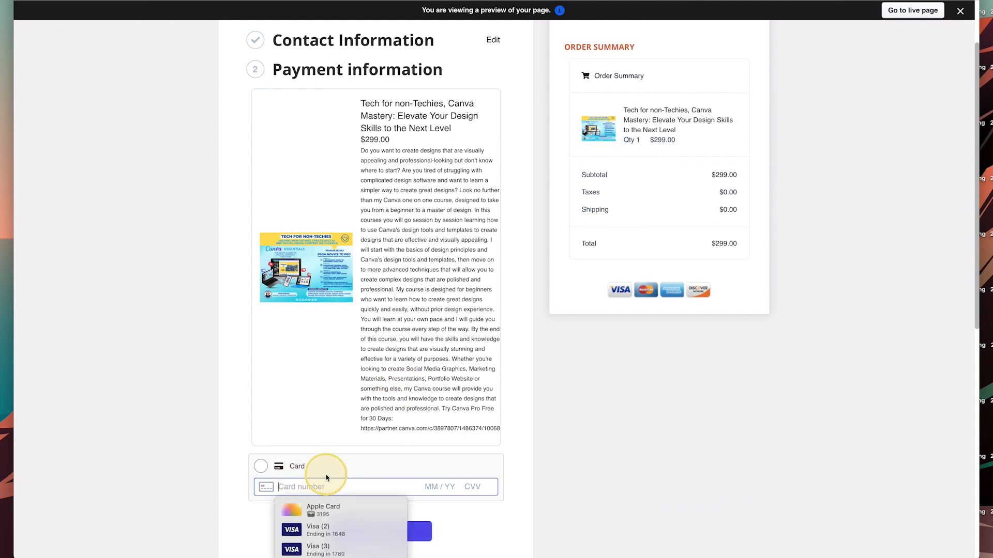
{"action": "type", "text": "4111 1111 1111 1111"}
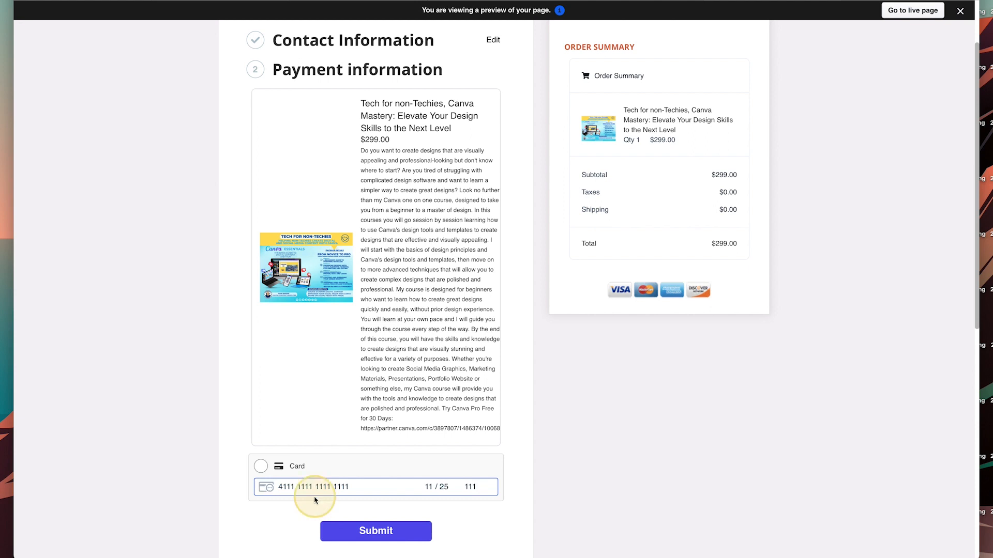
{"action": "left_click", "coordinate": [366, 529]}
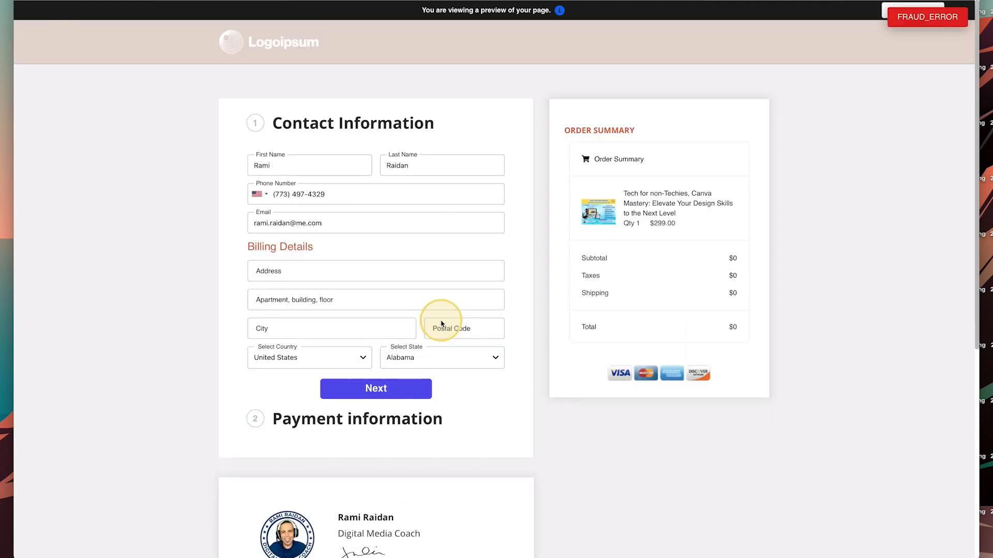
{"action": "scroll", "coordinate": [447, 332], "scroll_direction": "down", "scroll_amount": 3}
{"action": "scroll", "coordinate": [481, 321], "scroll_direction": "up", "scroll_amount": 3}
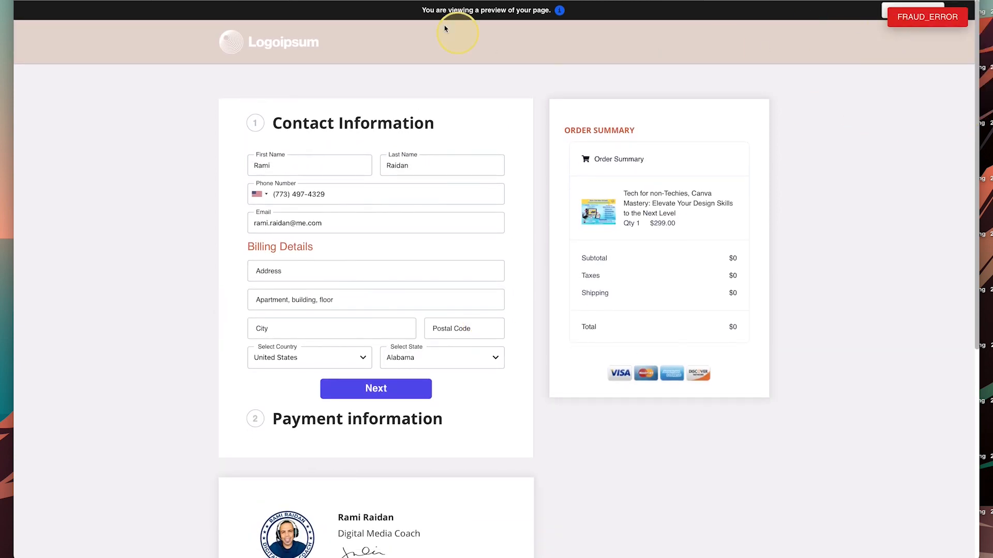
{"action": "left_click", "coordinate": [137, 0]}
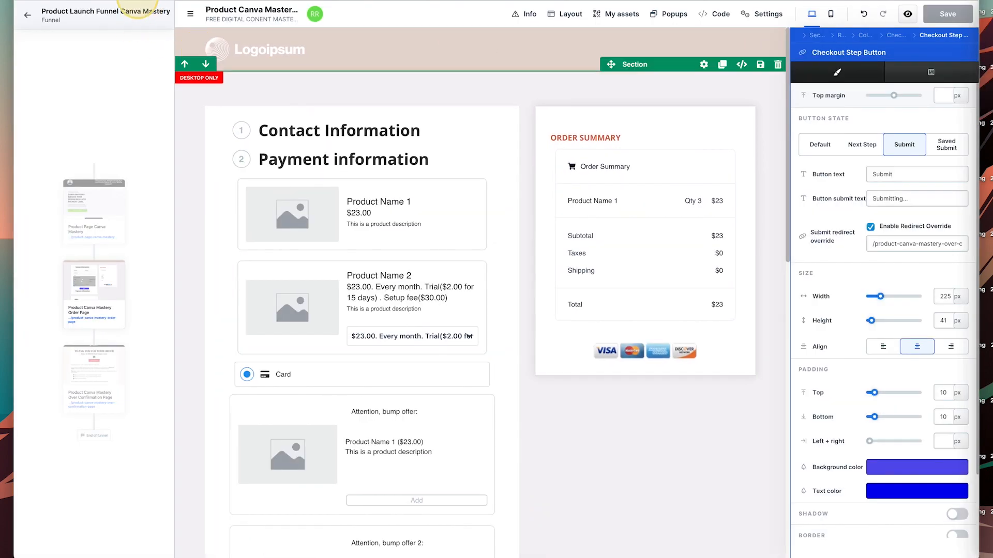
Set Test Mode to Yes in the Product Launch Funnel Canva Mastery funnel settings and save.
{"action": "left_click", "coordinate": [28, 15]}
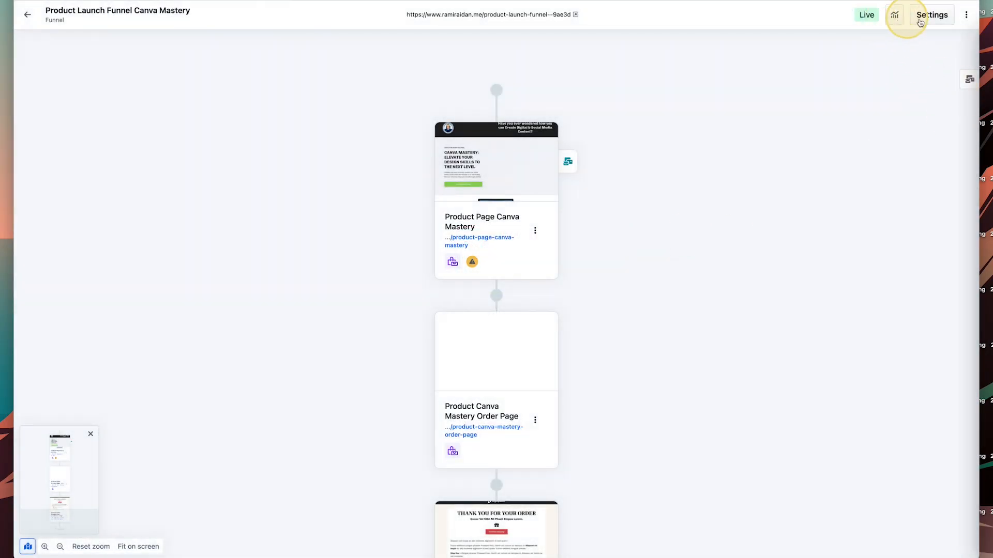
{"action": "left_click", "coordinate": [943, 25]}
{"action": "left_click", "coordinate": [373, 338]}
{"action": "left_click", "coordinate": [641, 378]}
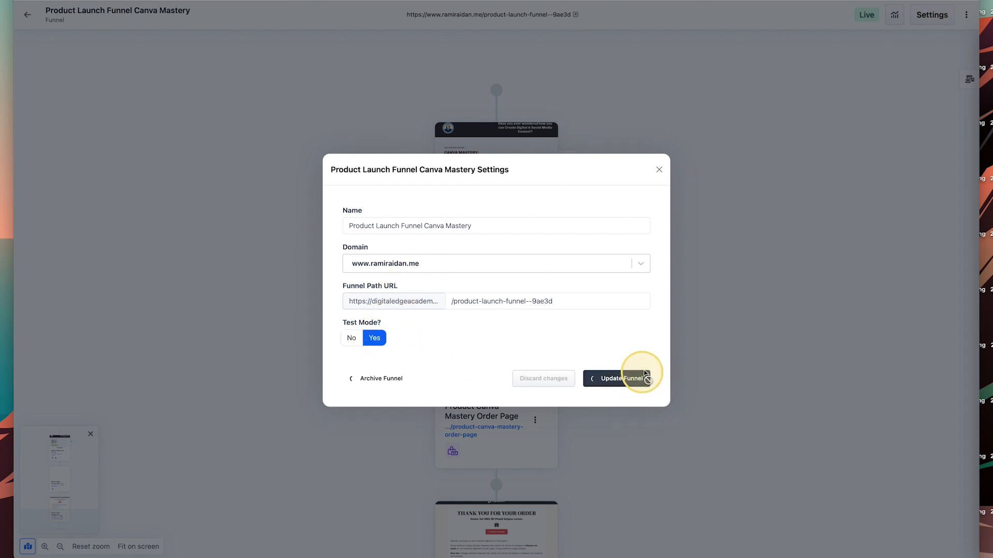
{"action": "scroll", "coordinate": [578, 352], "scroll_direction": "down", "scroll_amount": 5}
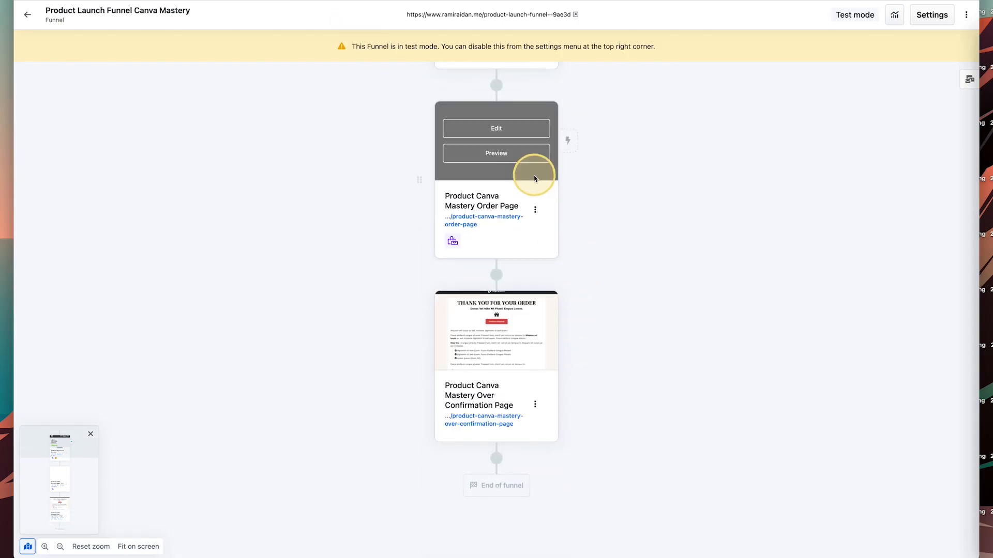
Preview the order page, fill the billing address from a suggestion, and continue to payment.
{"action": "left_click", "coordinate": [499, 154]}
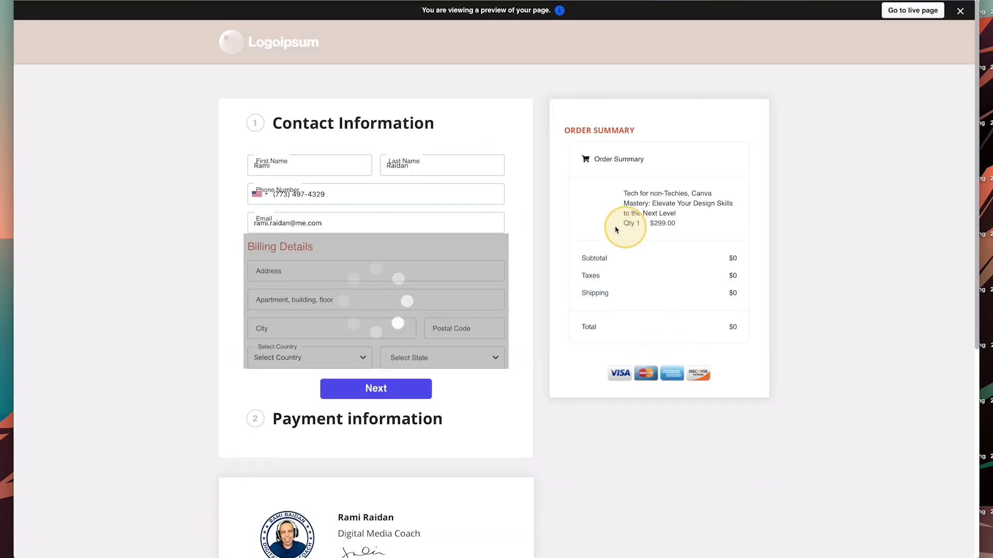
{"action": "left_click", "coordinate": [361, 276]}
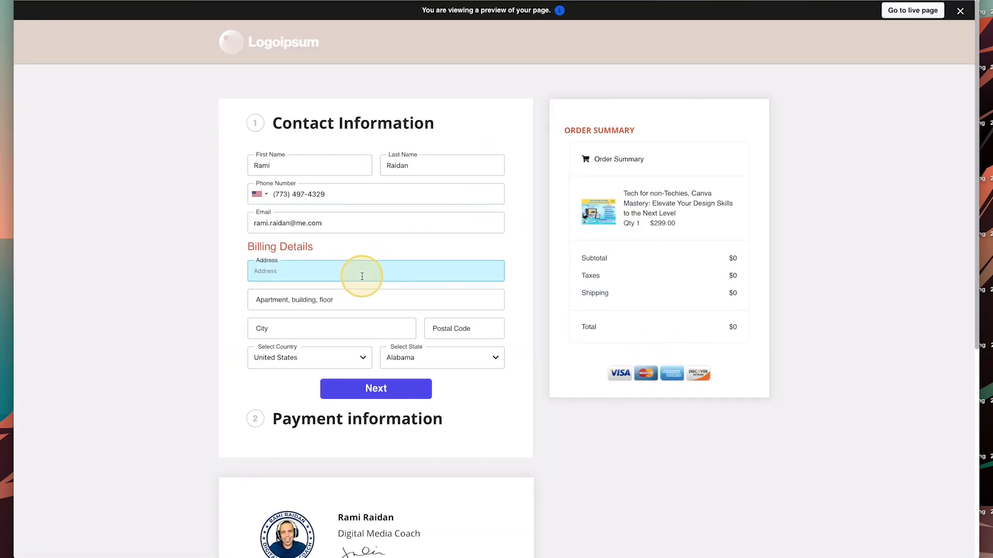
{"action": "type", "text": "303"}
{"action": "left_click", "coordinate": [352, 290]}
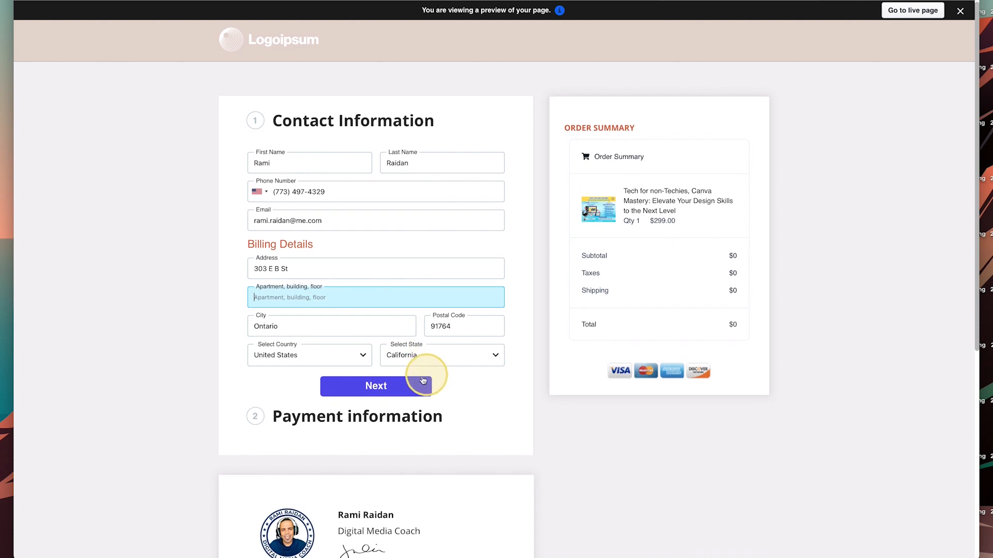
{"action": "left_click", "coordinate": [406, 388]}
Choose Card payment, enter the 4111 test card number, and submit the order.
{"action": "left_click", "coordinate": [274, 467]}
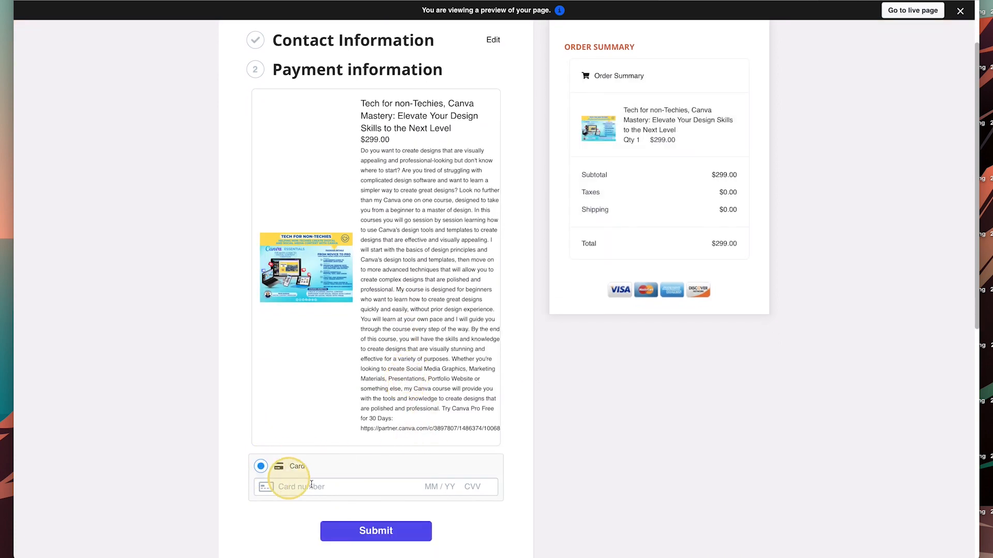
{"action": "left_click", "coordinate": [381, 473]}
{"action": "type", "text": "4111 1111 1111 1111"}
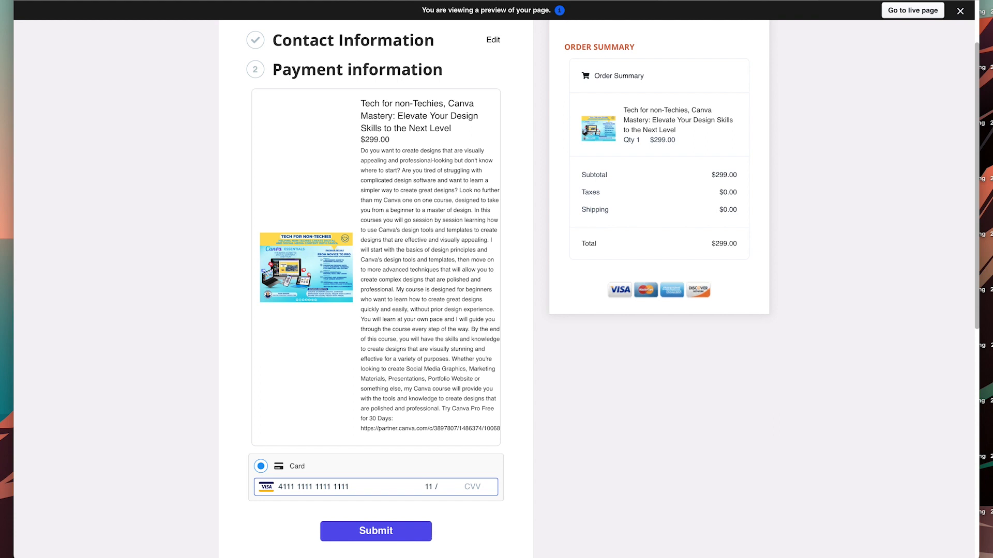
{"action": "key", "text": "Tab"}
{"action": "left_click", "coordinate": [381, 471]}
{"action": "type", "text": "11"}
{"action": "left_click", "coordinate": [386, 532]}
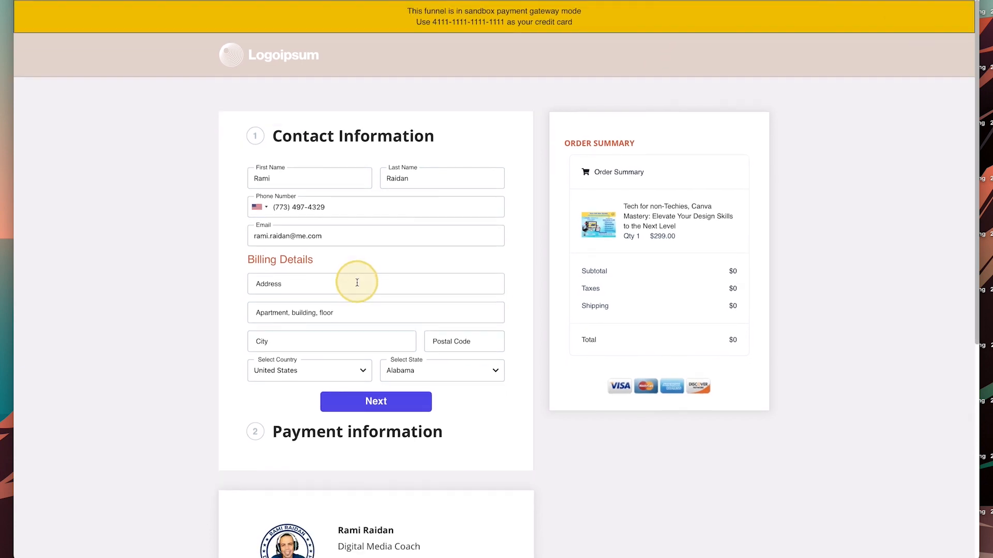
Fill the billing address, enter the sandbox test card, and submit to reach the thank-you page.
{"action": "left_click", "coordinate": [357, 282]}
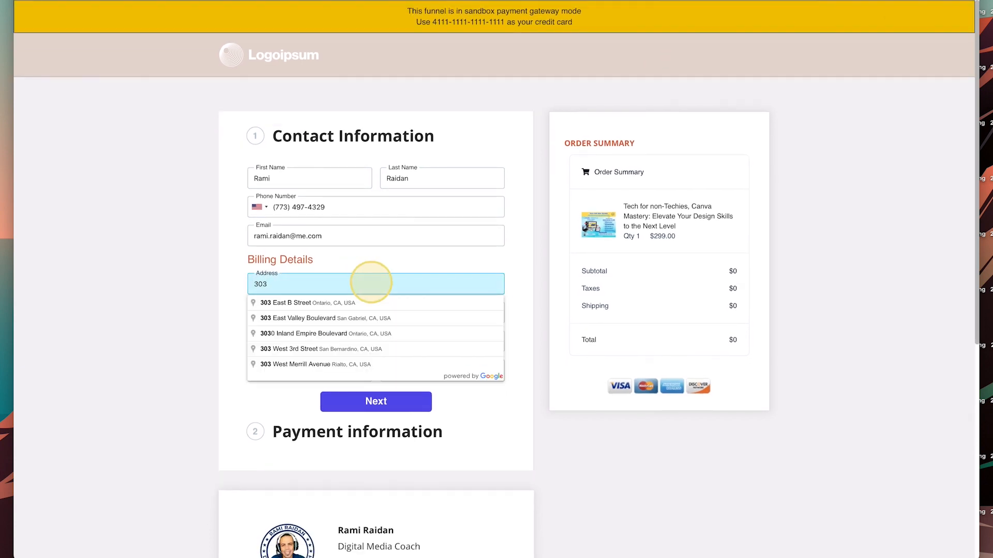
{"action": "left_click", "coordinate": [370, 303]}
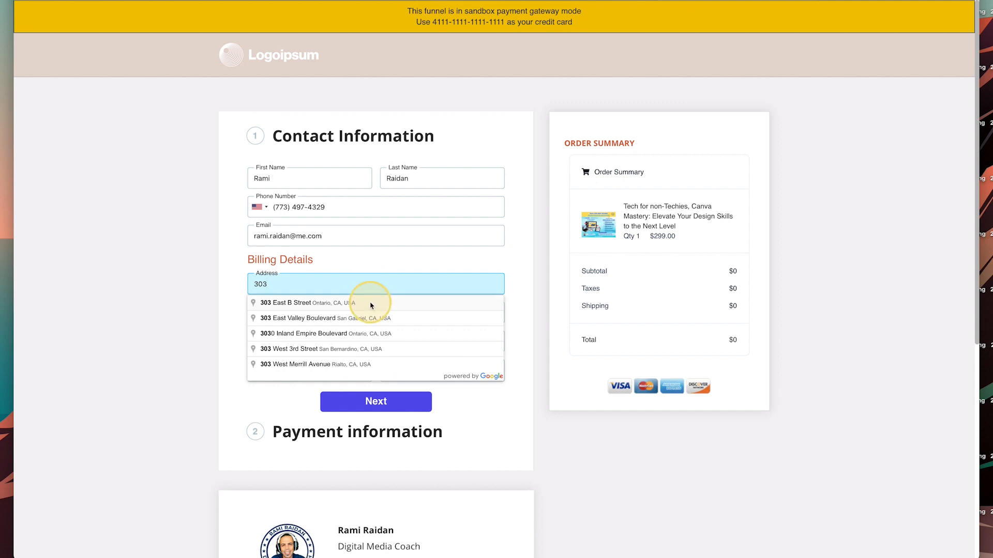
{"action": "left_click", "coordinate": [389, 409]}
{"action": "scroll", "coordinate": [389, 410], "scroll_direction": "down", "scroll_amount": 2}
{"action": "left_click", "coordinate": [332, 492]}
{"action": "type", "text": "4111 1111 1111 1111"}
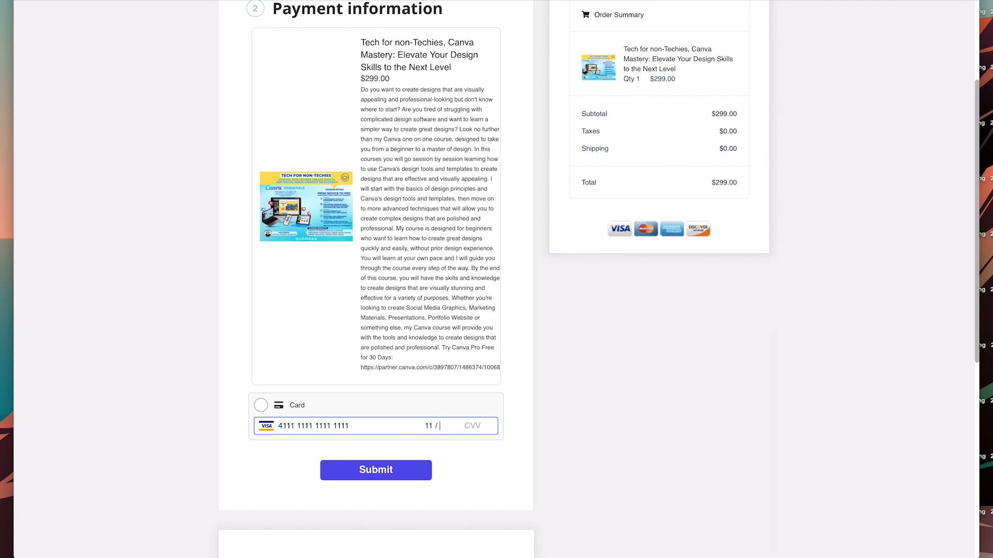
{"action": "left_click", "coordinate": [374, 466]}
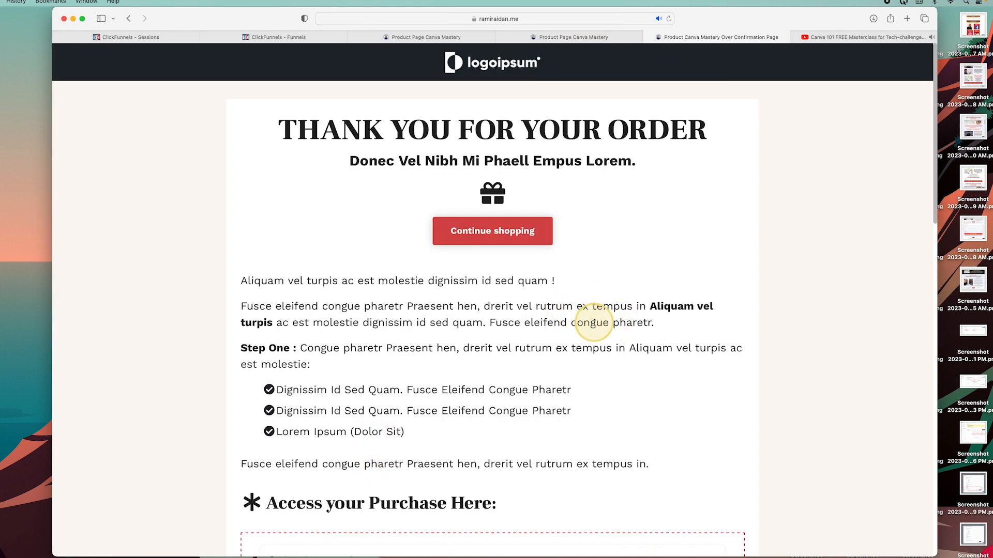
Review order #1001 paid at $299 on the thank-you page, then return to the funnel overview.
{"action": "scroll", "coordinate": [593, 321], "scroll_direction": "down", "scroll_amount": 15}
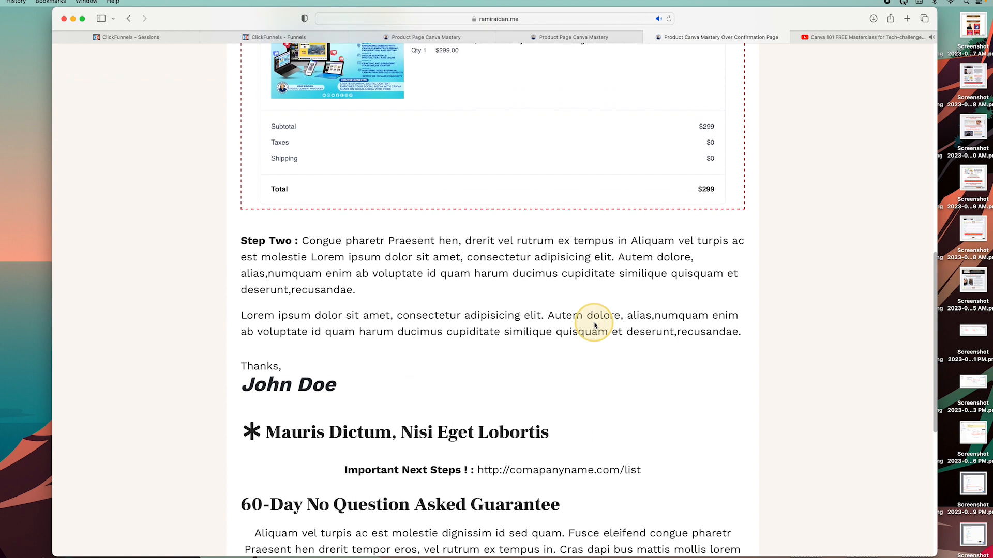
{"action": "scroll", "coordinate": [593, 322], "scroll_direction": "up", "scroll_amount": 3}
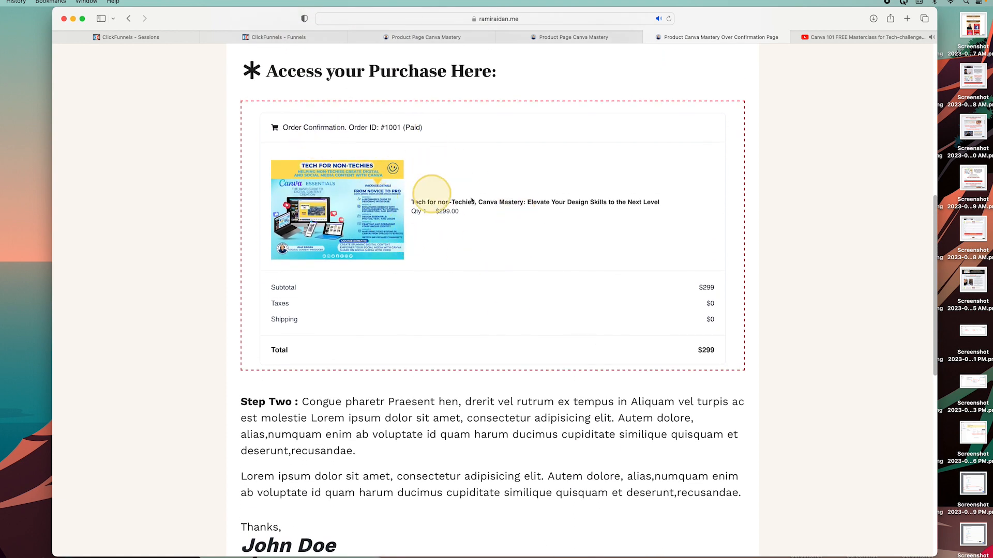
{"action": "scroll", "coordinate": [417, 228], "scroll_direction": "down", "scroll_amount": 6}
{"action": "scroll", "coordinate": [349, 224], "scroll_direction": "down", "scroll_amount": 10}
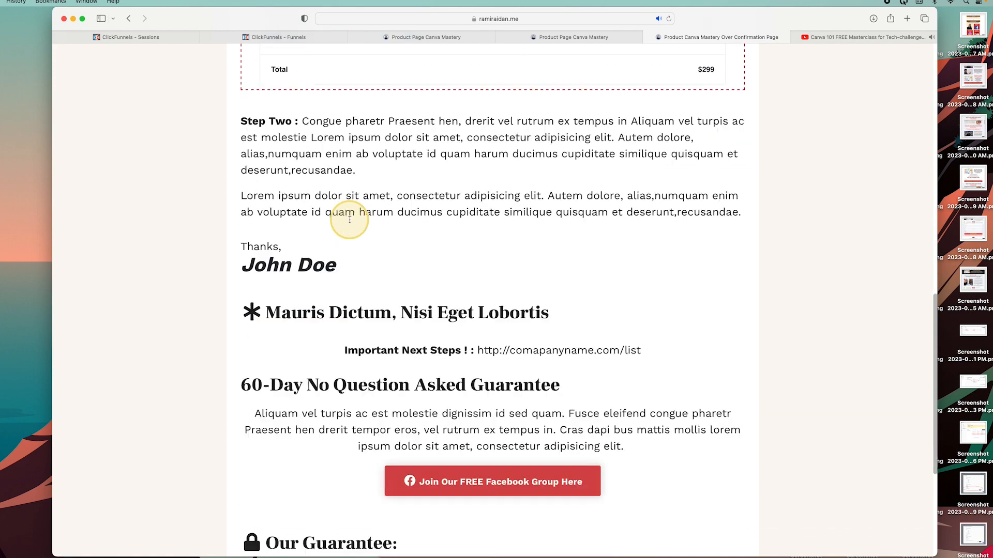
{"action": "scroll", "coordinate": [350, 223], "scroll_direction": "up", "scroll_amount": 20}
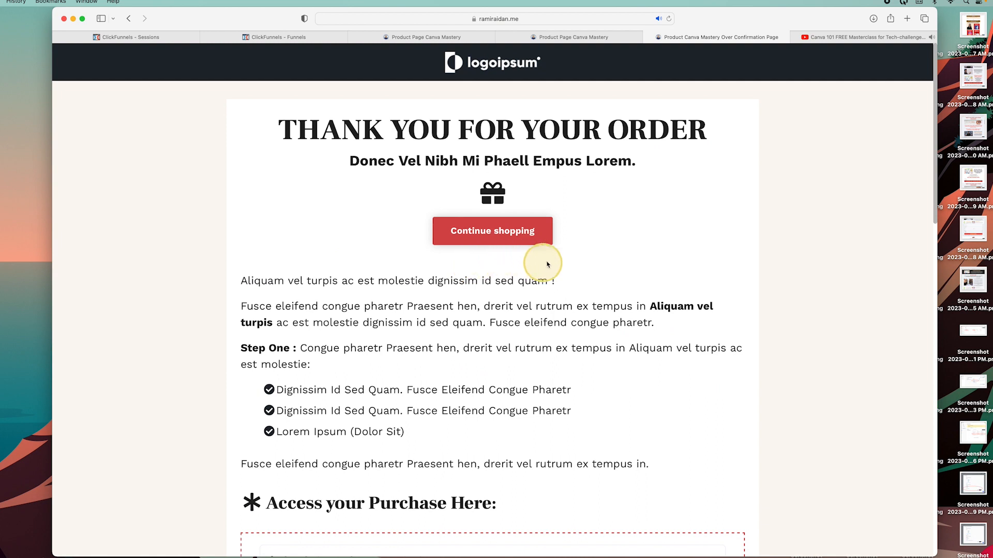
{"action": "left_click", "coordinate": [288, 38]}
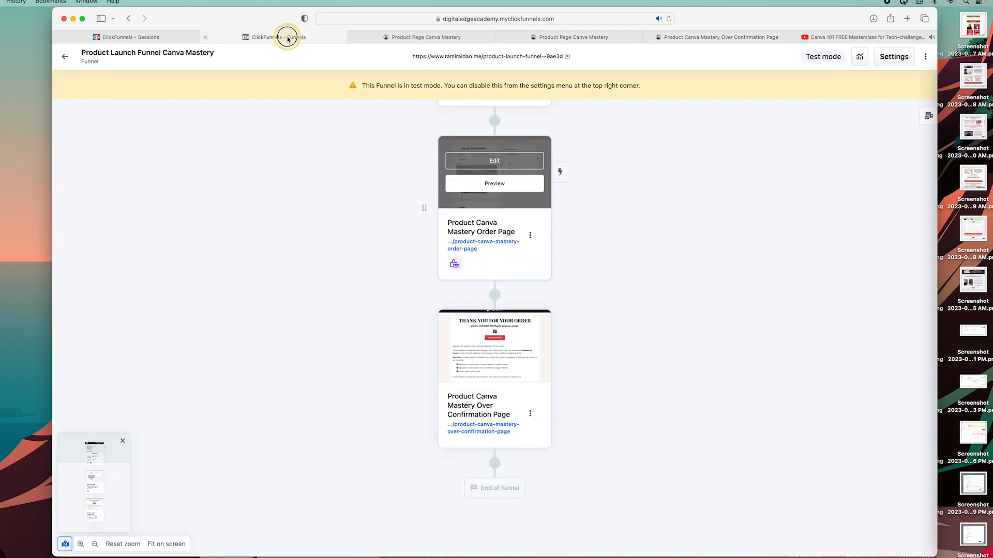
Preview the live Product Page Canva Mastery and test its GET THIS OFFER TODAY button.
{"action": "scroll", "coordinate": [531, 196], "scroll_direction": "up", "scroll_amount": 5}
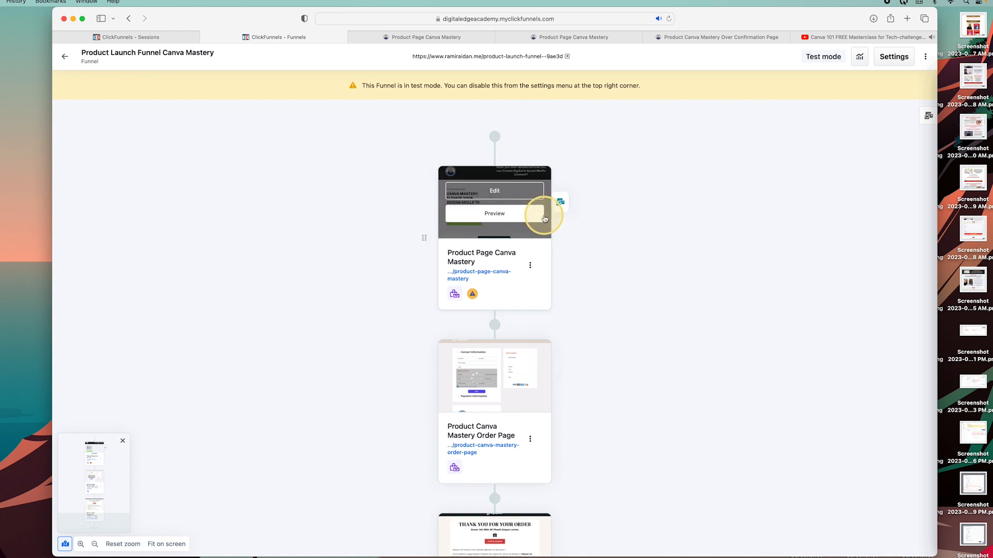
{"action": "left_click", "coordinate": [525, 214]}
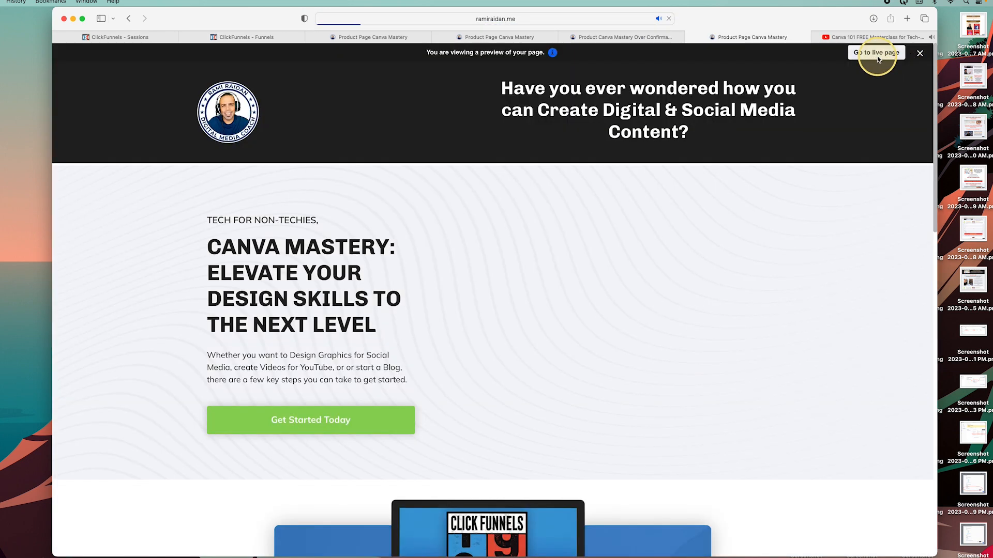
{"action": "left_click", "coordinate": [877, 55]}
{"action": "scroll", "coordinate": [603, 339], "scroll_direction": "down", "scroll_amount": 15}
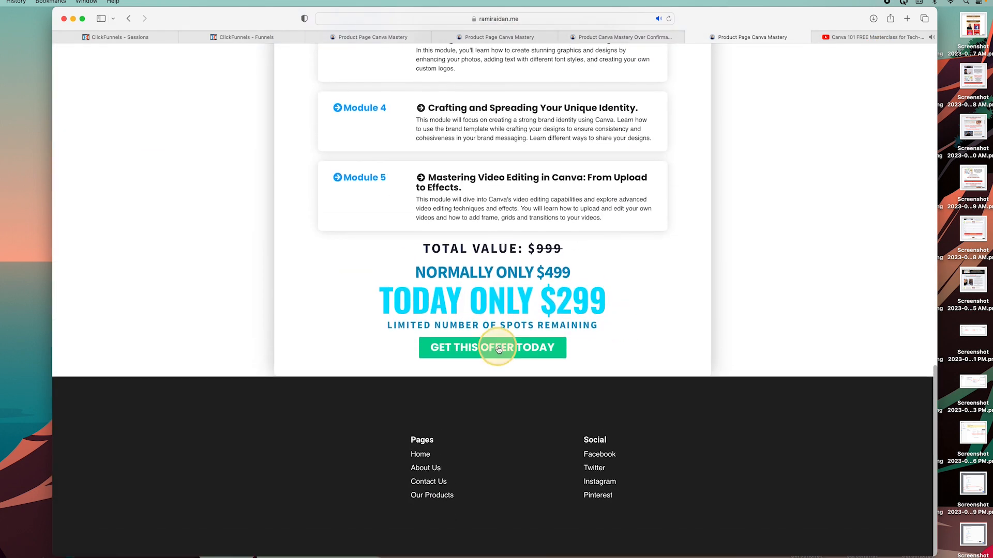
{"action": "left_click", "coordinate": [506, 349]}
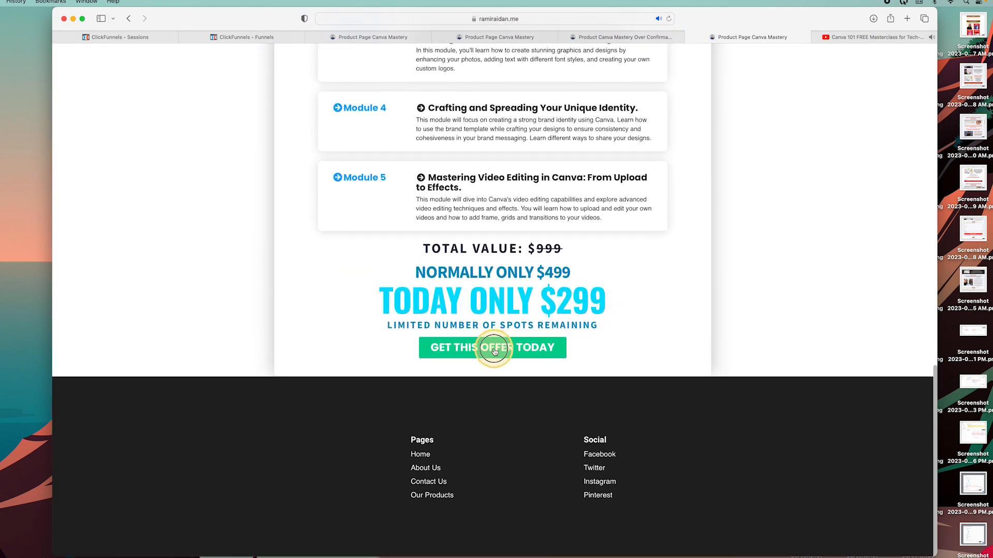
{"action": "scroll", "coordinate": [561, 261], "scroll_direction": "up", "scroll_amount": 8}
{"action": "scroll", "coordinate": [557, 265], "scroll_direction": "down", "scroll_amount": 10}
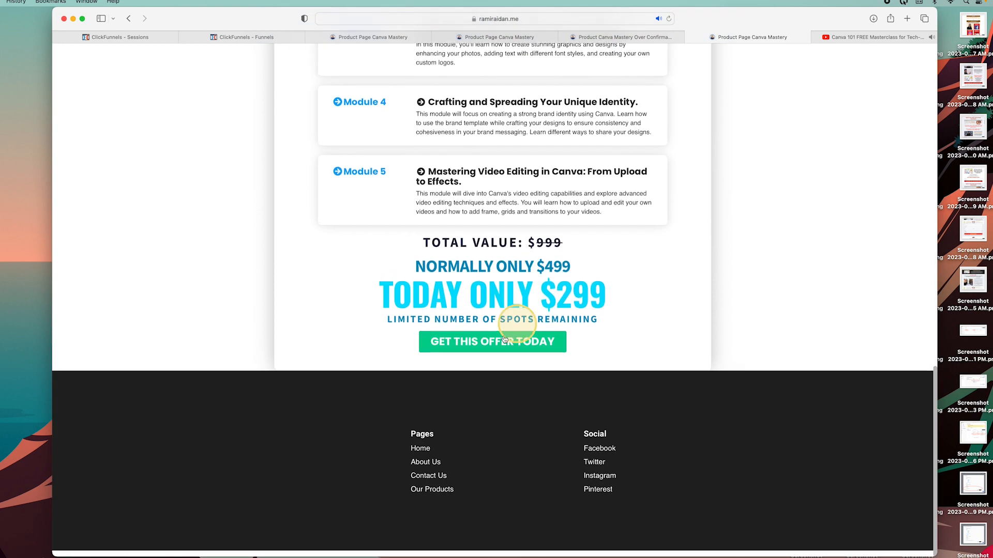
Return to the funnel overview and open the product page in the editor.
{"action": "left_click", "coordinate": [241, 40]}
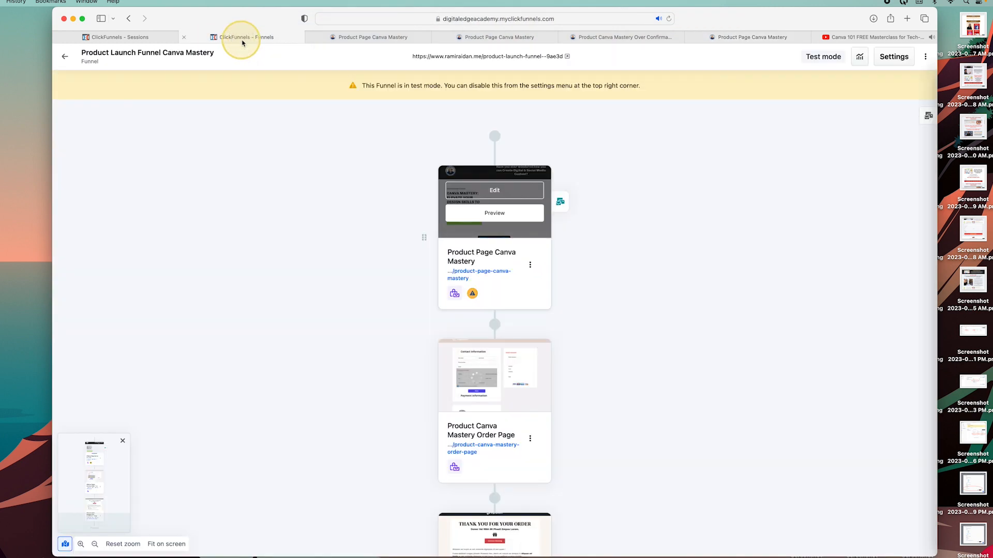
{"action": "left_click", "coordinate": [509, 192]}
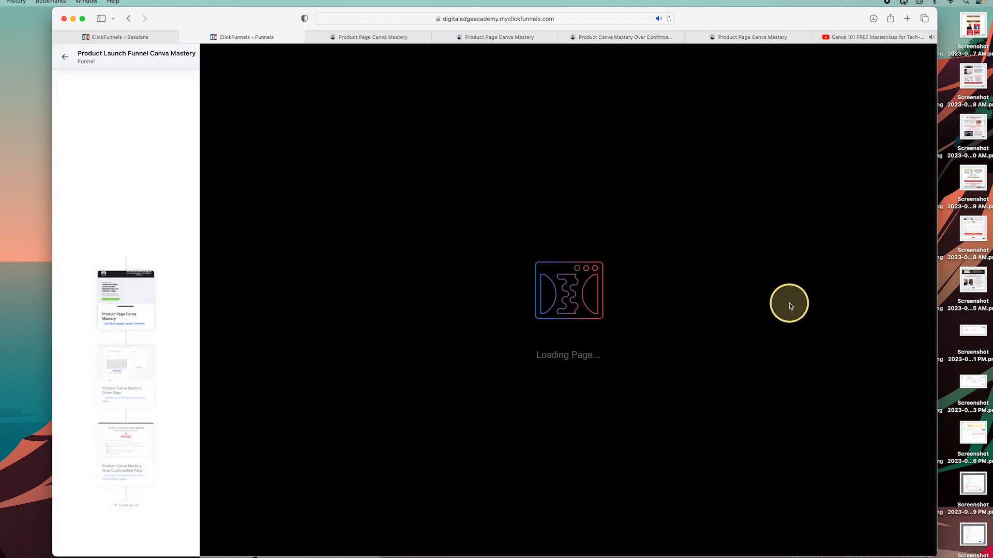
{"action": "scroll", "coordinate": [789, 303], "scroll_direction": "down", "scroll_amount": 15}
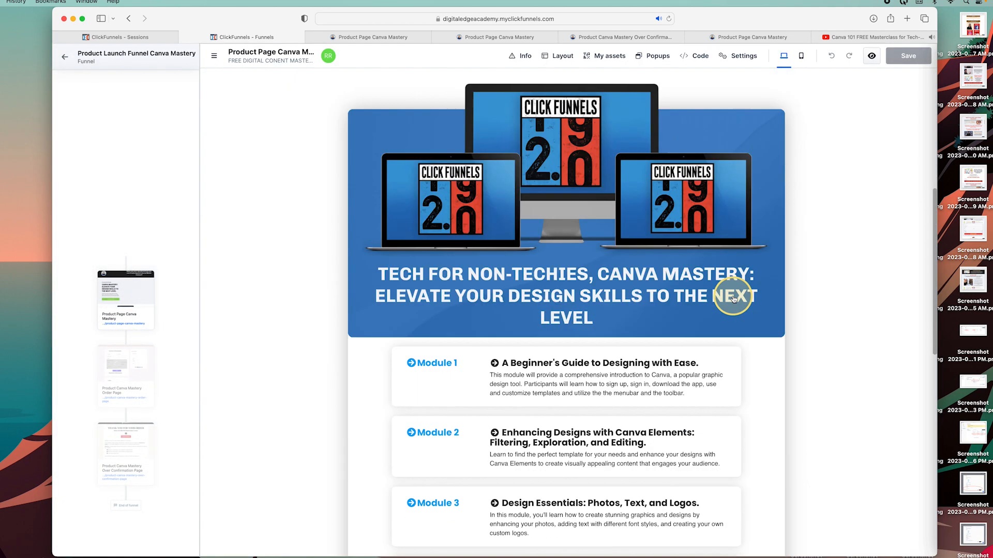
{"action": "scroll", "coordinate": [734, 300], "scroll_direction": "down", "scroll_amount": 2}
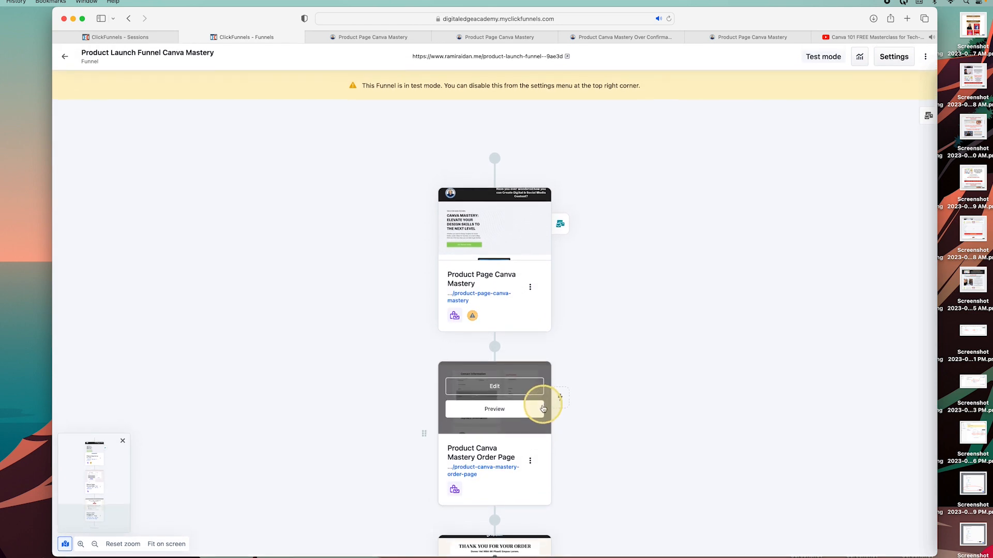
Select the order page's full SEO URL in its Page settings.
{"action": "left_click", "coordinate": [531, 461]}
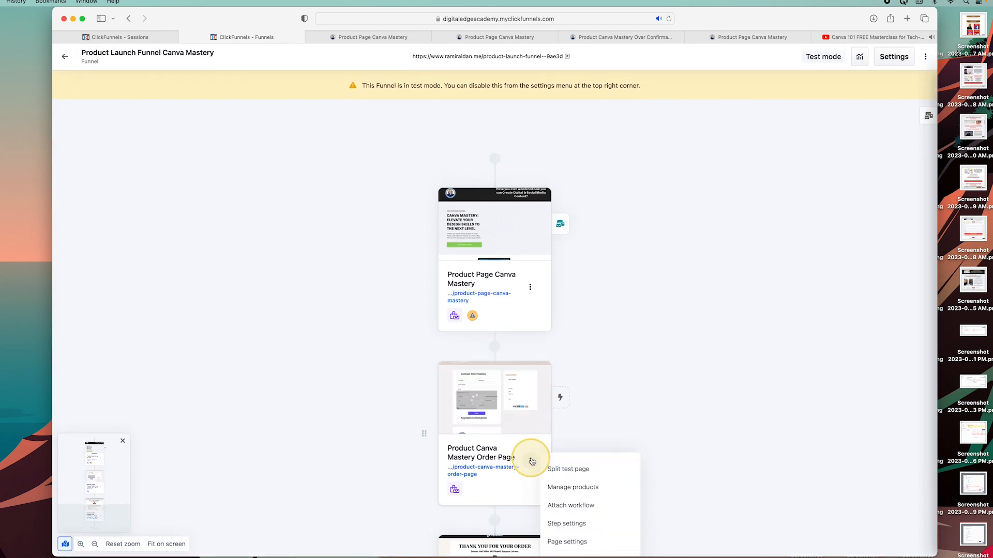
{"action": "scroll", "coordinate": [589, 466], "scroll_direction": "down", "scroll_amount": 3}
{"action": "left_click", "coordinate": [587, 472]}
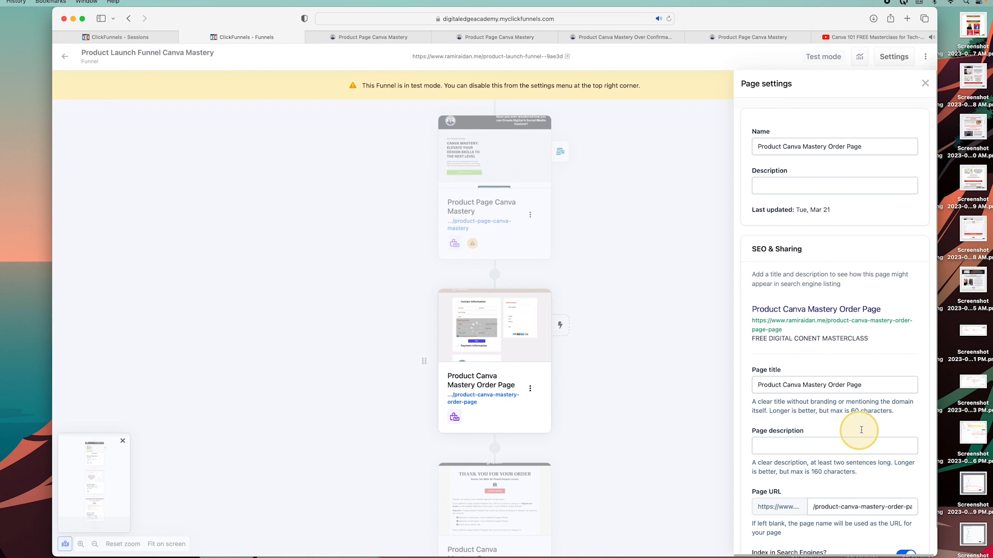
{"action": "scroll", "coordinate": [871, 443], "scroll_direction": "down", "scroll_amount": 1}
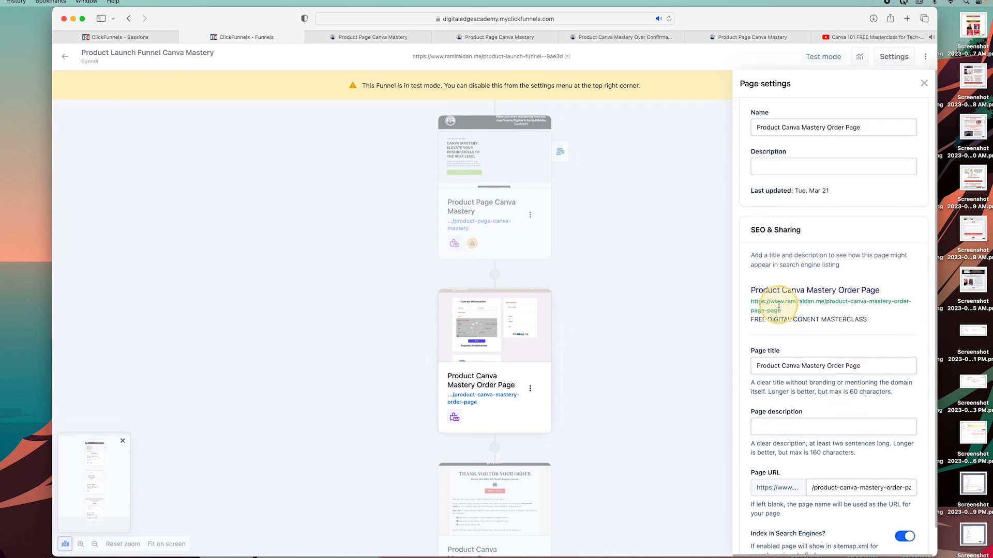
{"action": "left_click_drag", "start_coordinate": [780, 311], "coordinate": [754, 303]}
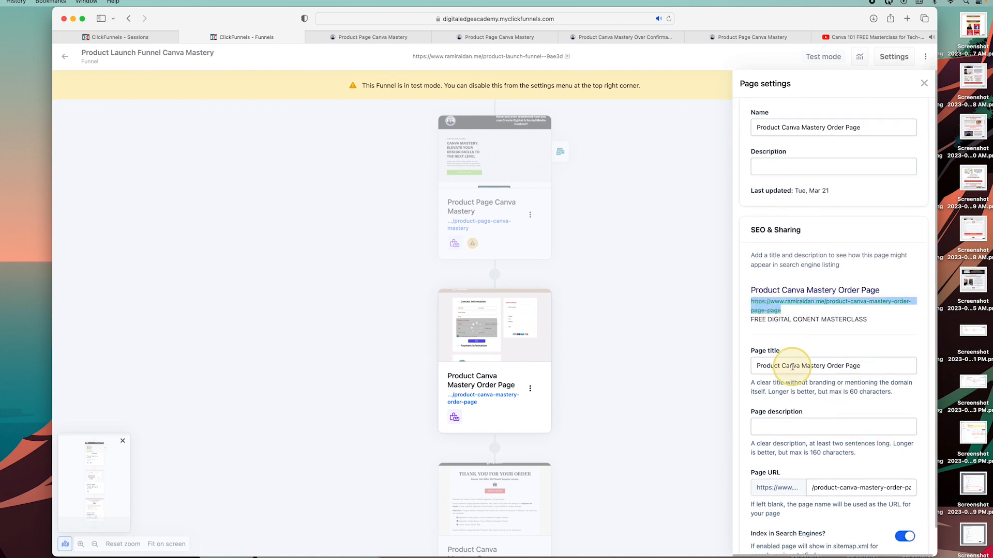
Open the product page in the editor and select its offer button.
{"action": "mouse_move", "coordinate": [543, 173]}
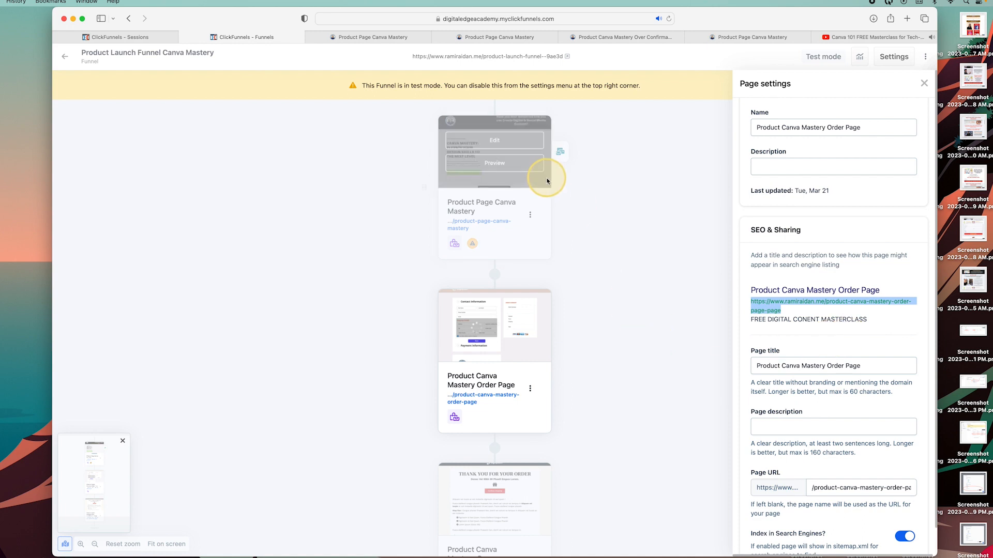
{"action": "left_click", "coordinate": [517, 140]}
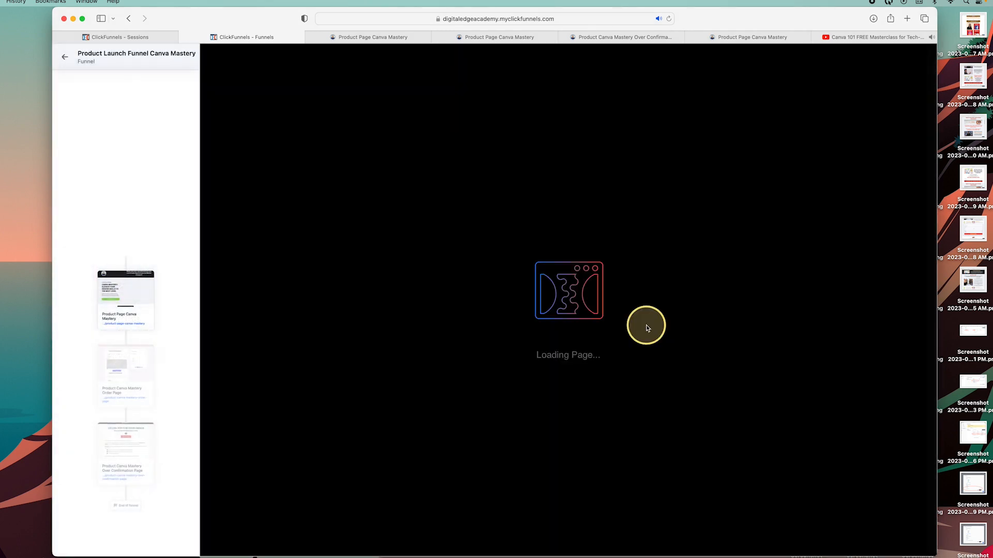
{"action": "scroll", "coordinate": [644, 327], "scroll_direction": "down", "scroll_amount": 20}
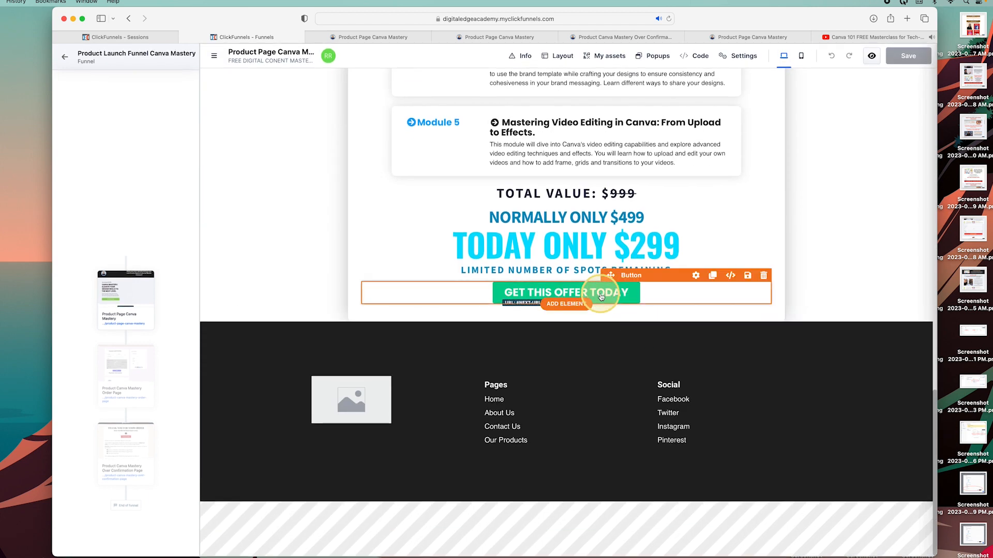
{"action": "left_click", "coordinate": [601, 296]}
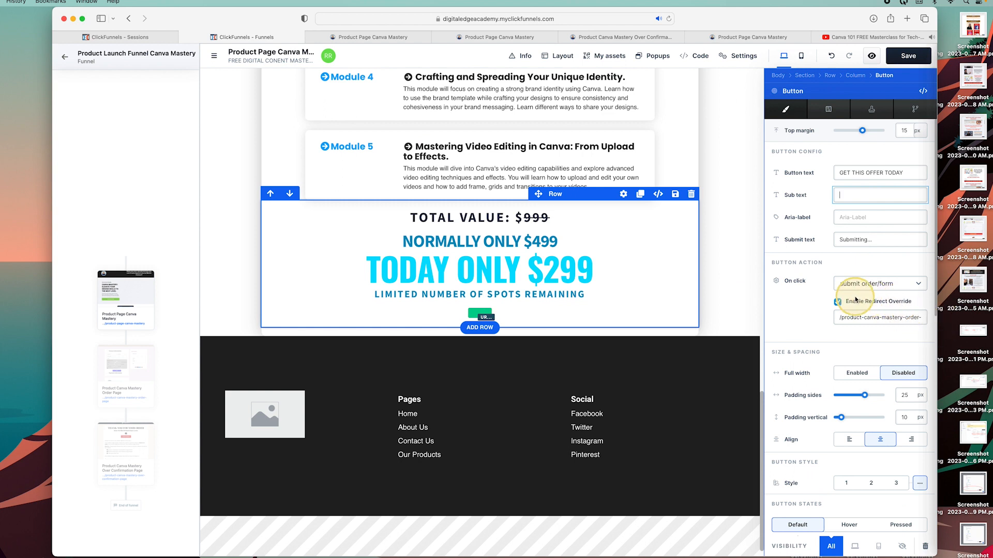
Set the offer button's On click action to go to a custom URL and save the page.
{"action": "left_click", "coordinate": [908, 285]}
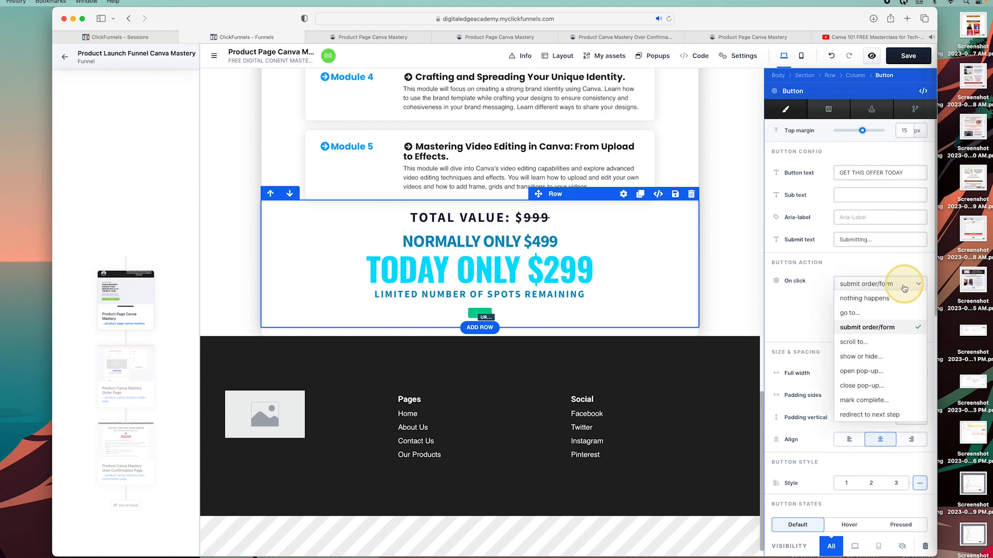
{"action": "left_click", "coordinate": [866, 314]}
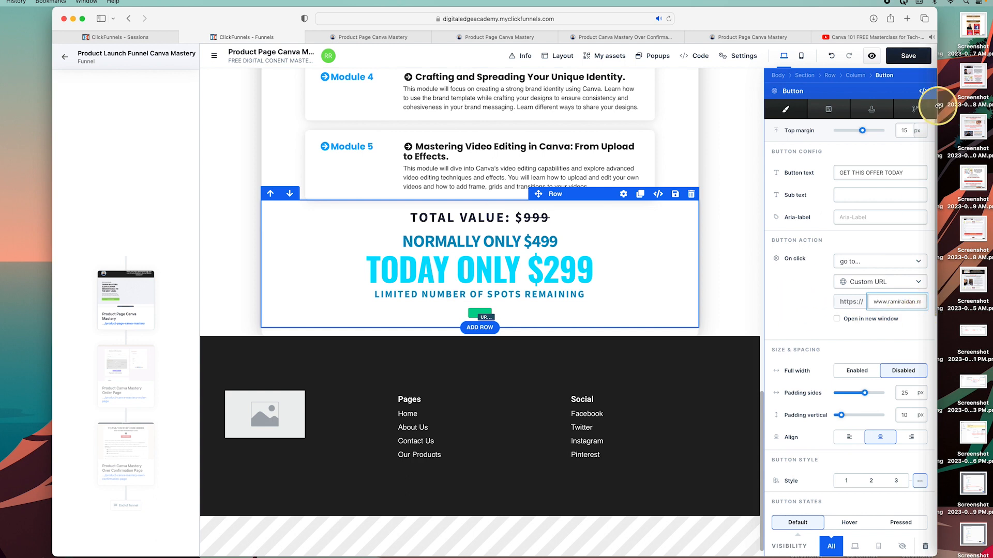
{"action": "left_click", "coordinate": [907, 56]}
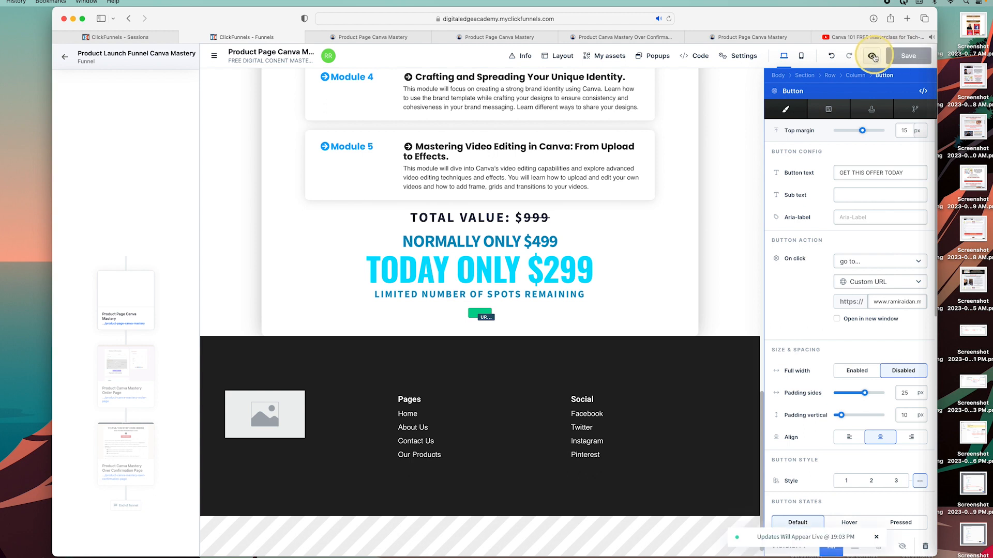
Test the updated offer button on the live product page, then return to the editor.
{"action": "left_click", "coordinate": [873, 56]}
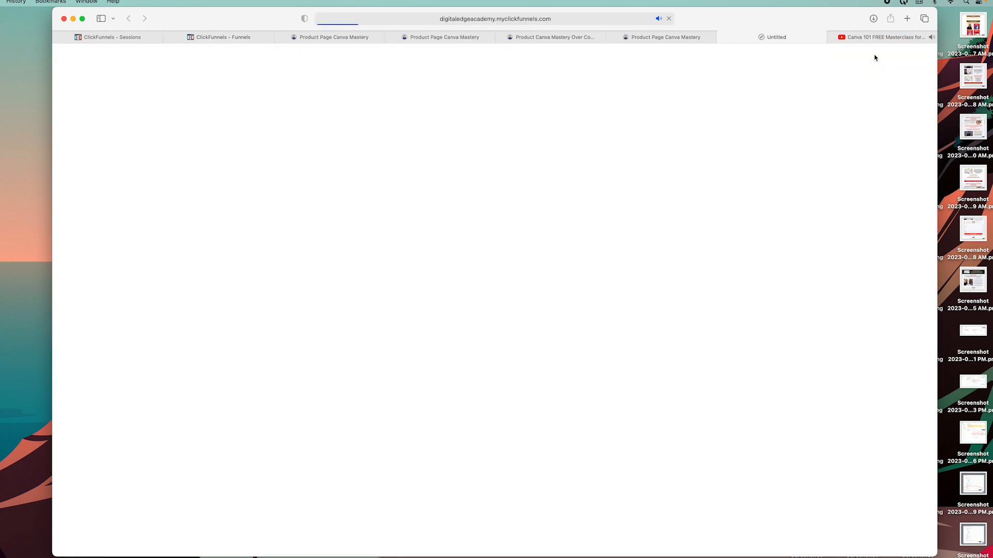
{"action": "scroll", "coordinate": [539, 290], "scroll_direction": "down", "scroll_amount": 15}
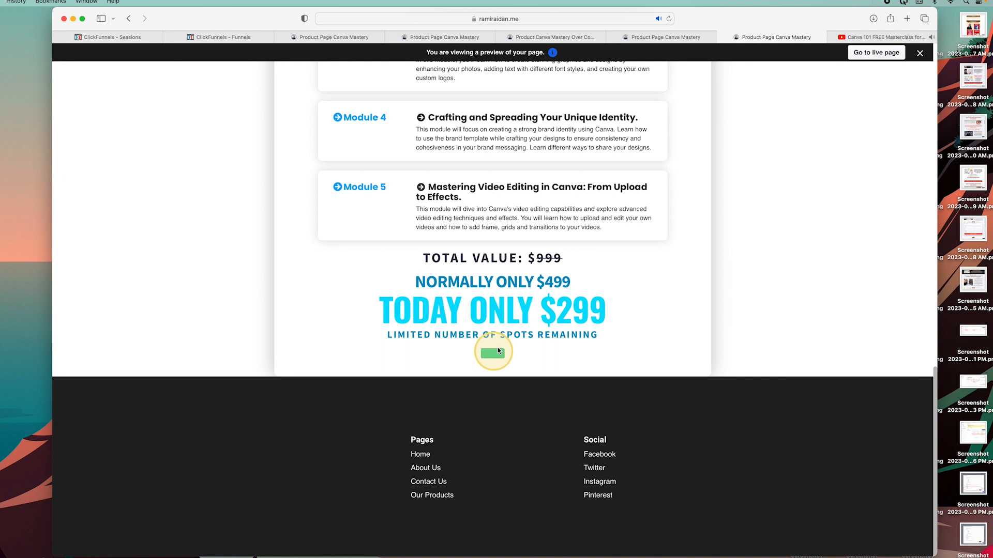
{"action": "left_click", "coordinate": [874, 54]}
{"action": "scroll", "coordinate": [525, 377], "scroll_direction": "down", "scroll_amount": 15}
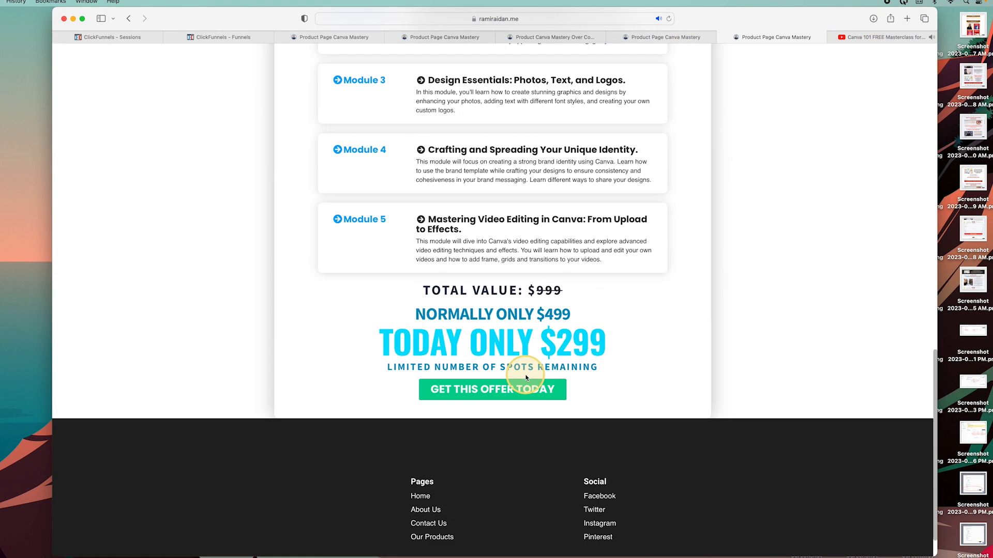
{"action": "scroll", "coordinate": [526, 377], "scroll_direction": "down", "scroll_amount": 3}
{"action": "left_click", "coordinate": [506, 351]}
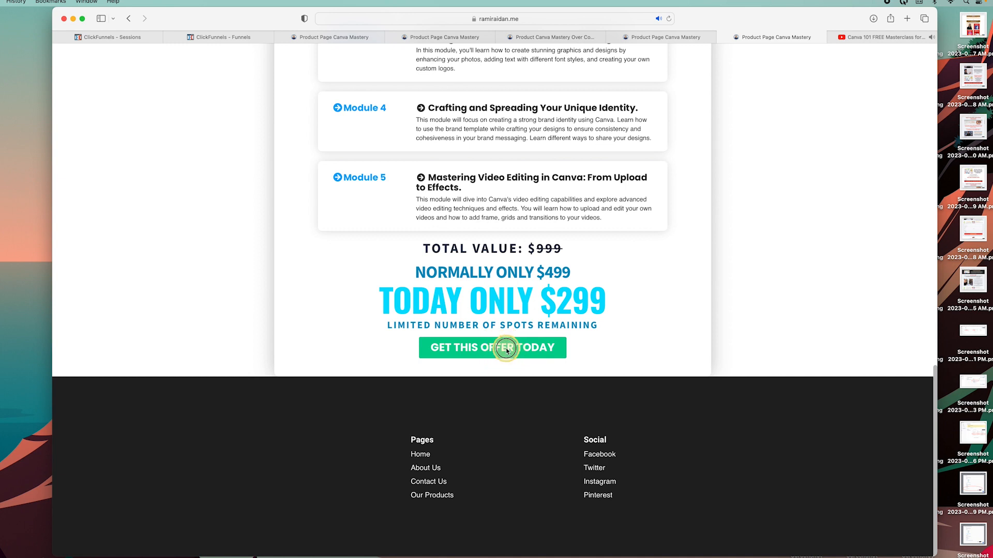
{"action": "left_click", "coordinate": [306, 38]}
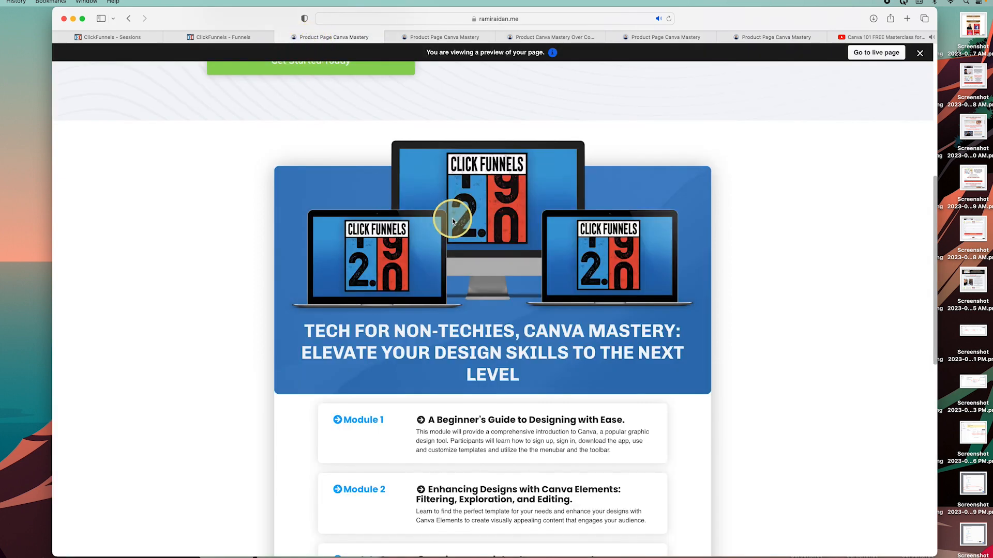
{"action": "scroll", "coordinate": [465, 233], "scroll_direction": "down", "scroll_amount": 20}
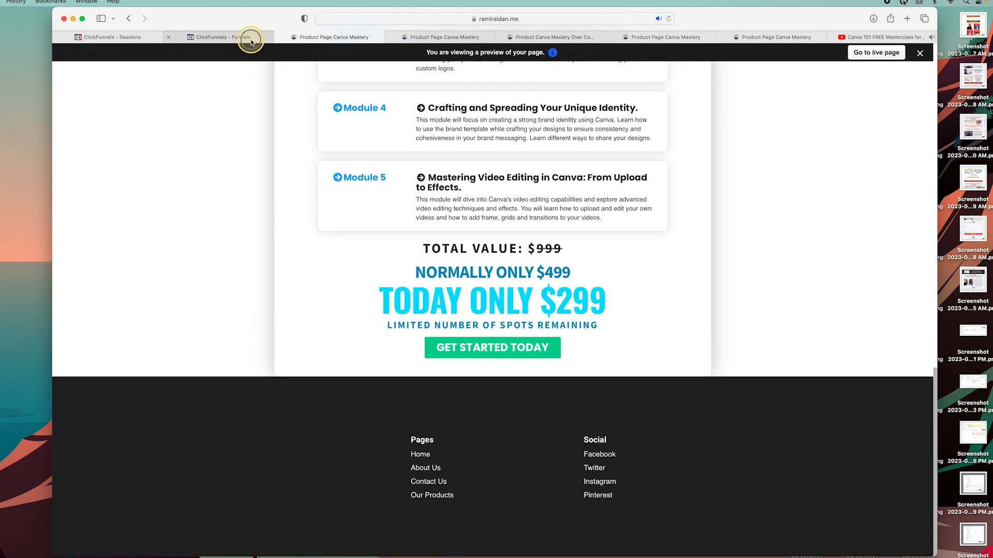
{"action": "left_click", "coordinate": [252, 42]}
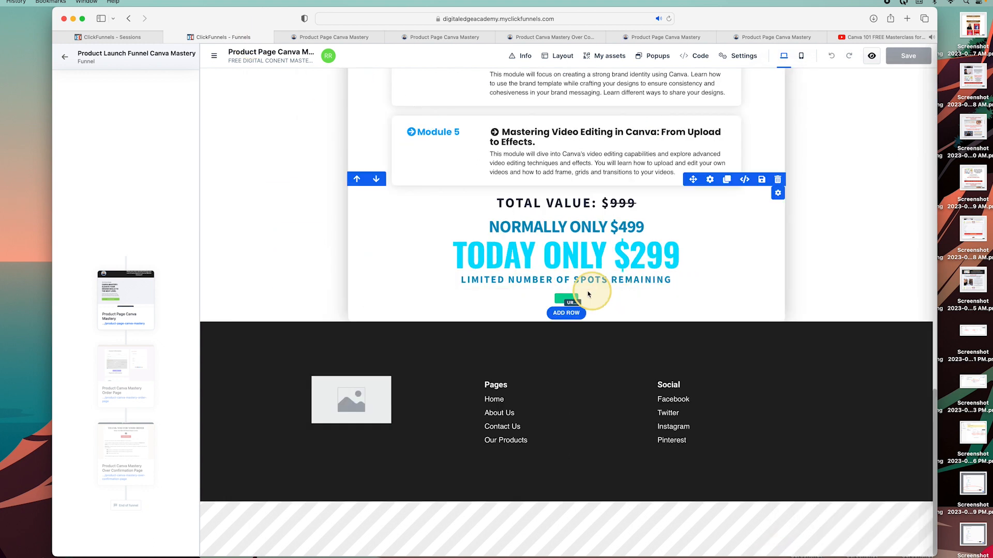
Add a new Button element beneath the $299 price.
{"action": "left_click", "coordinate": [575, 304]}
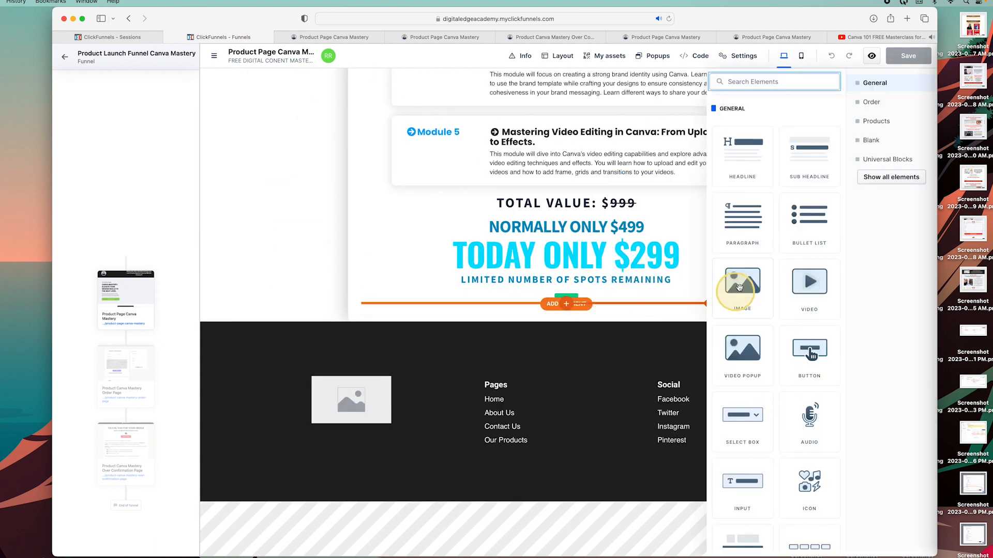
{"action": "left_click", "coordinate": [821, 356]}
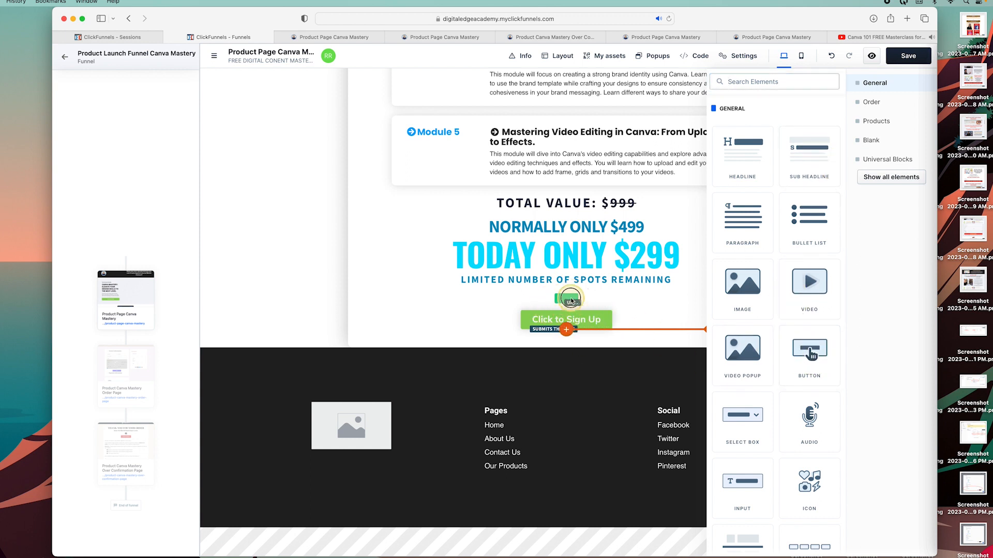
{"action": "left_click", "coordinate": [572, 300]}
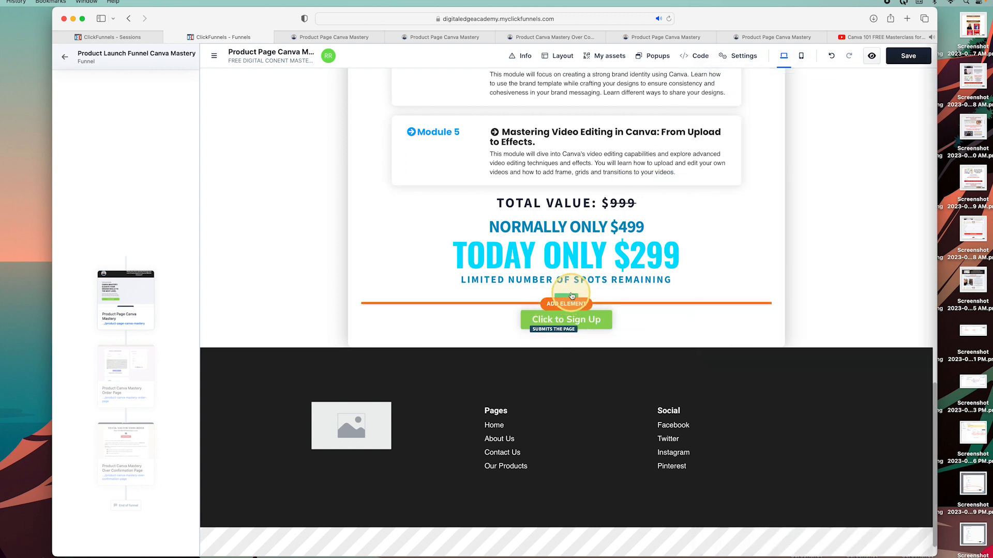
Delete the leftover empty button element and bring up the new button's settings.
{"action": "left_click", "coordinate": [572, 295]}
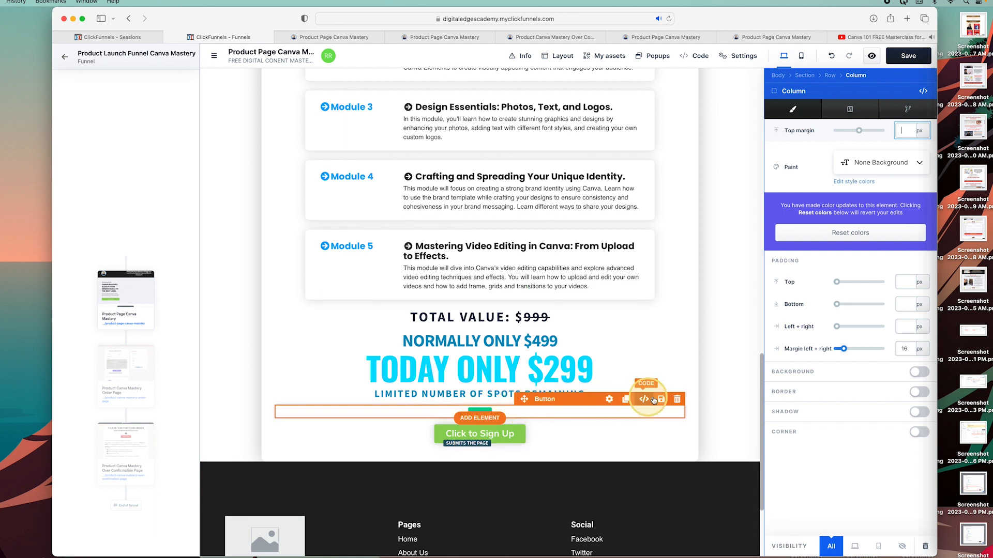
{"action": "left_click", "coordinate": [675, 399]}
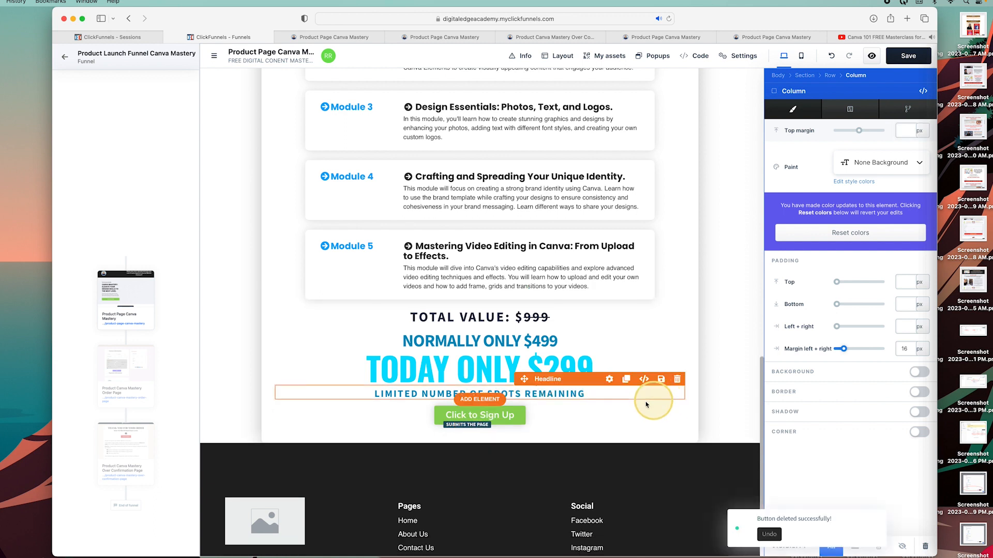
{"action": "left_click", "coordinate": [480, 415]}
{"action": "scroll", "coordinate": [479, 413], "scroll_direction": "down", "scroll_amount": 2}
{"action": "left_click", "coordinate": [479, 413]}
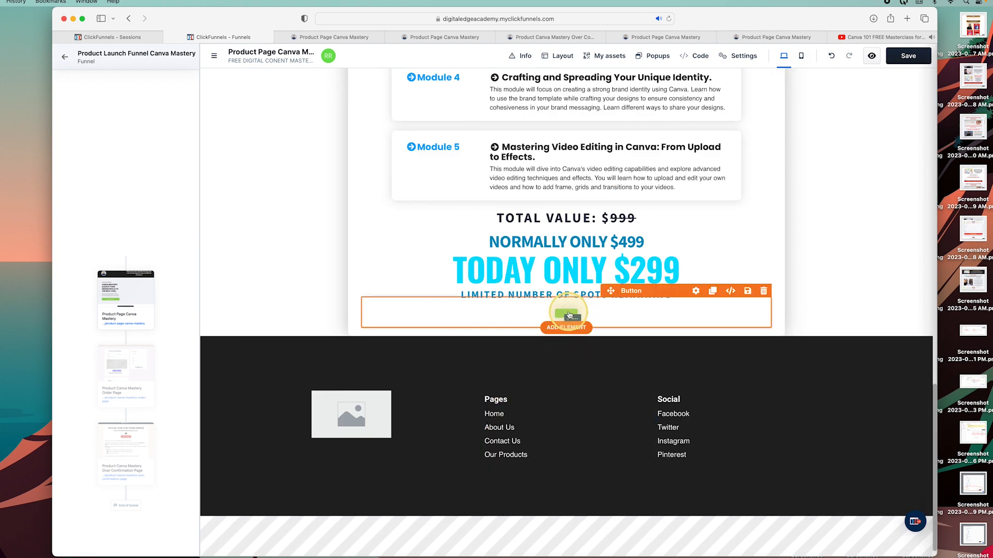
{"action": "left_click", "coordinate": [568, 314]}
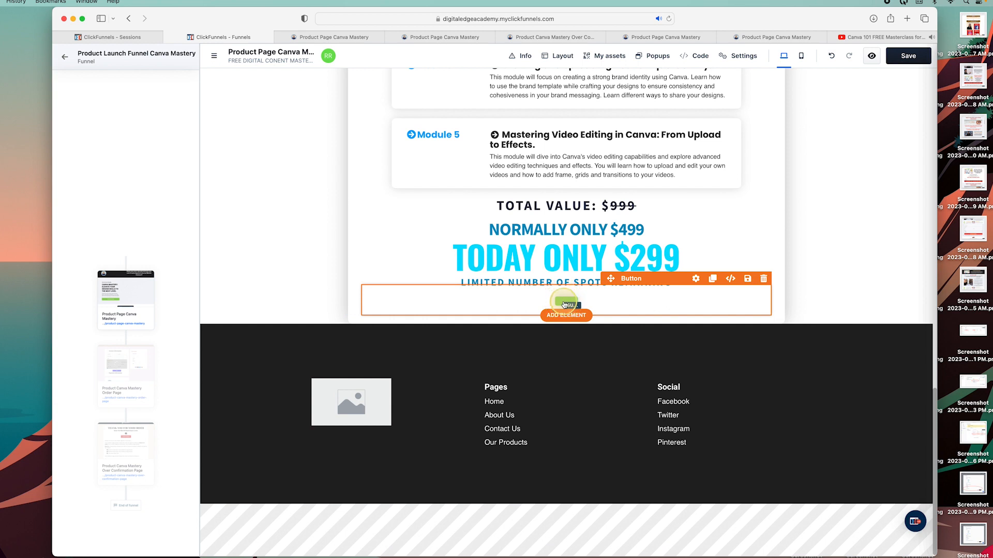
{"action": "left_click", "coordinate": [569, 304]}
Give the button the label GET THIS OFFER TODAY, leaving the redirect override off.
{"action": "left_click", "coordinate": [861, 170]}
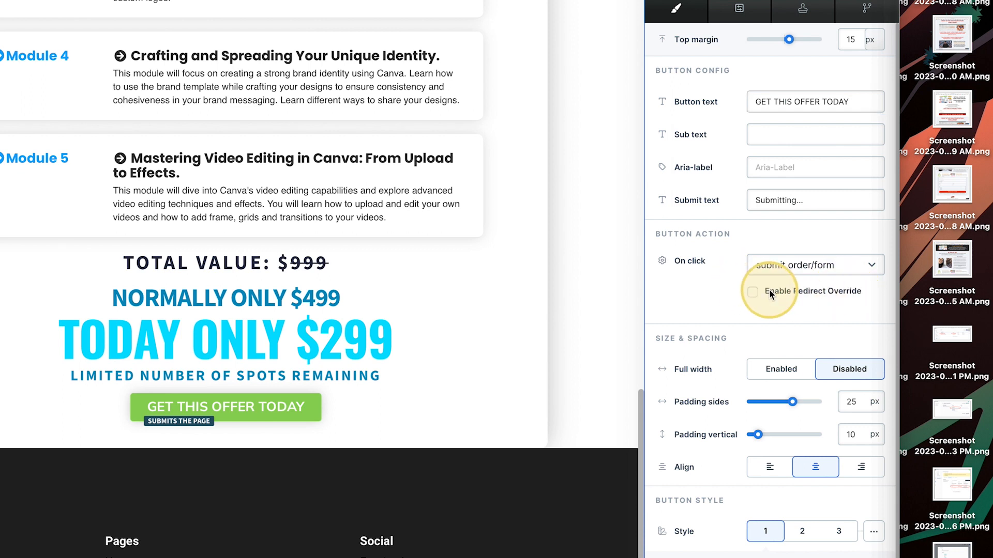
{"action": "left_click", "coordinate": [754, 293]}
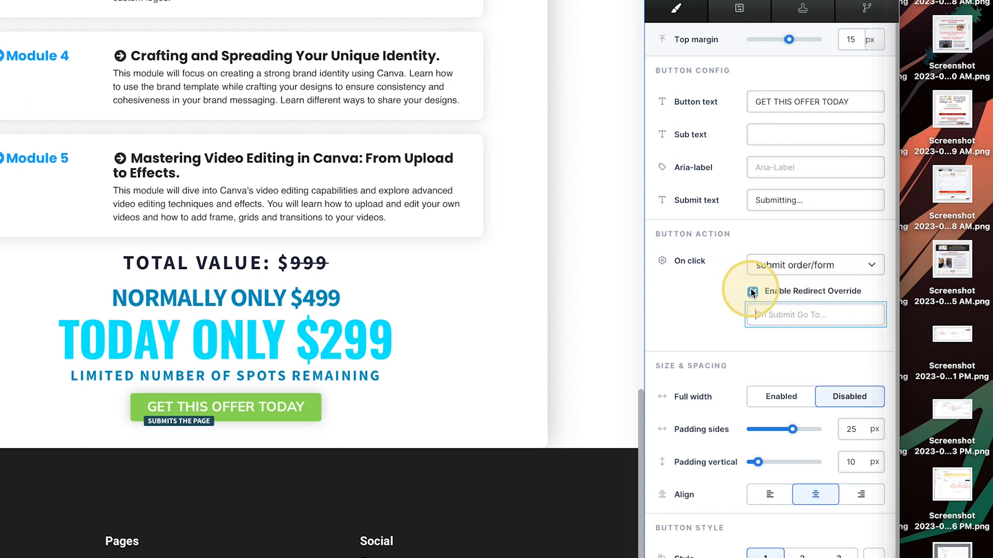
{"action": "left_click", "coordinate": [753, 291]}
Set the button's On click to redirect to the next step, save, and preview the page.
{"action": "left_click", "coordinate": [815, 266]}
{"action": "scroll", "coordinate": [870, 373], "scroll_direction": "down", "scroll_amount": 2}
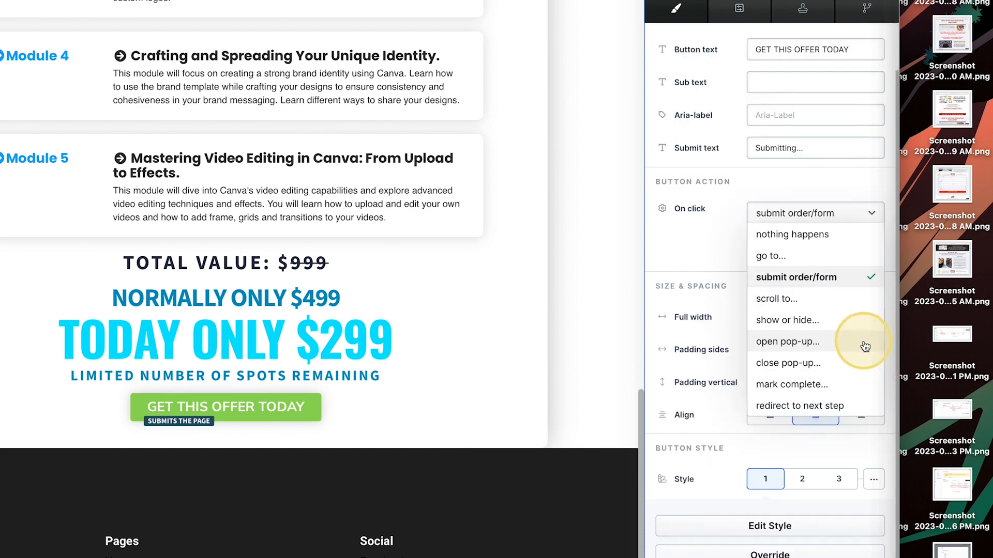
{"action": "left_click", "coordinate": [852, 396]}
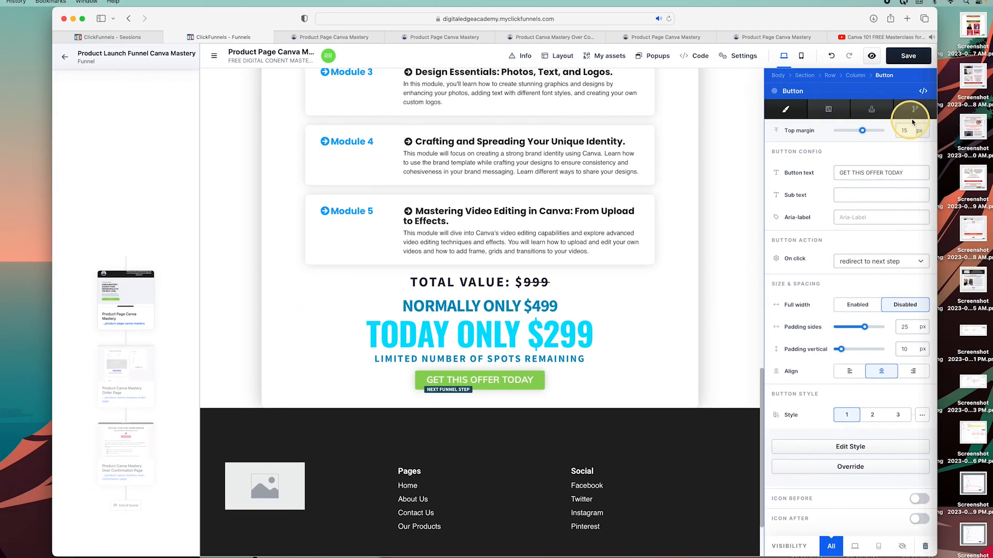
{"action": "left_click", "coordinate": [897, 28]}
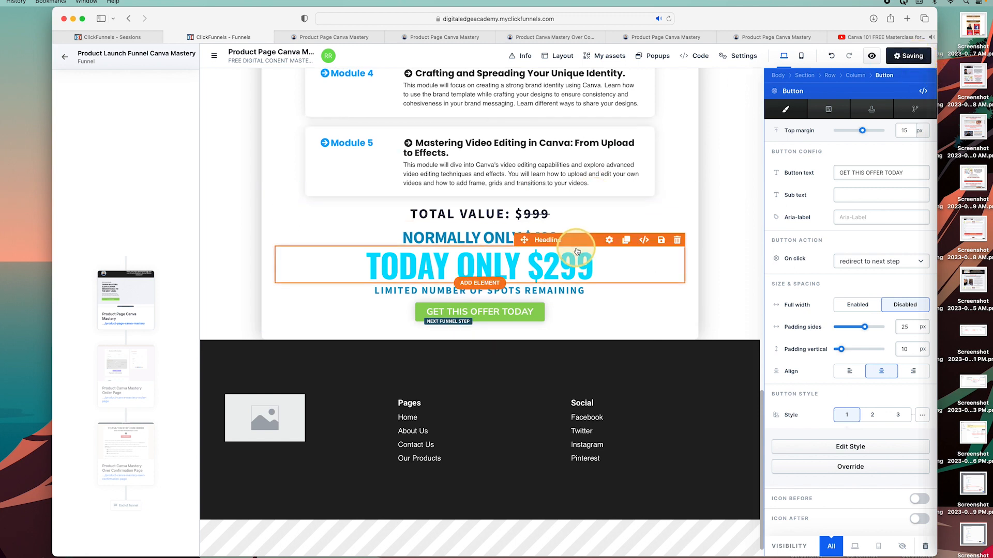
{"action": "left_click", "coordinate": [872, 56]}
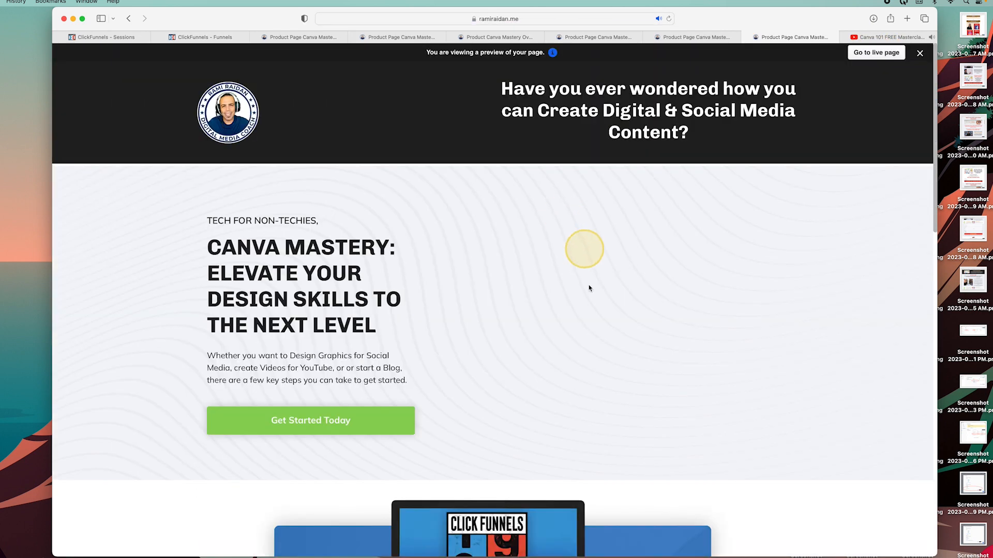
Fill the checkout billing address from a suggestion and pay for the $299 test order.
{"action": "scroll", "coordinate": [587, 283], "scroll_direction": "down", "scroll_amount": 20}
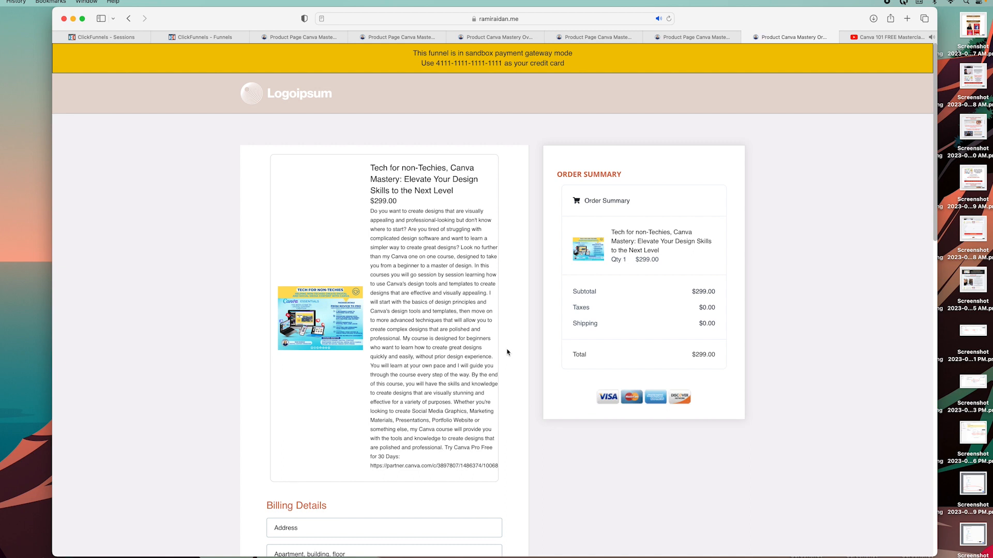
{"action": "scroll", "coordinate": [507, 353], "scroll_direction": "down", "scroll_amount": 7}
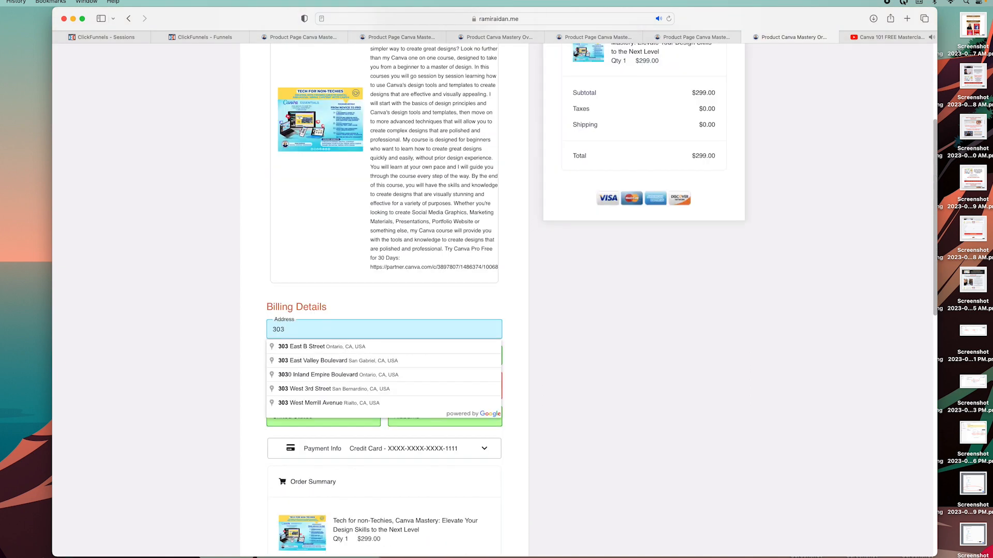
{"action": "left_click", "coordinate": [320, 349]}
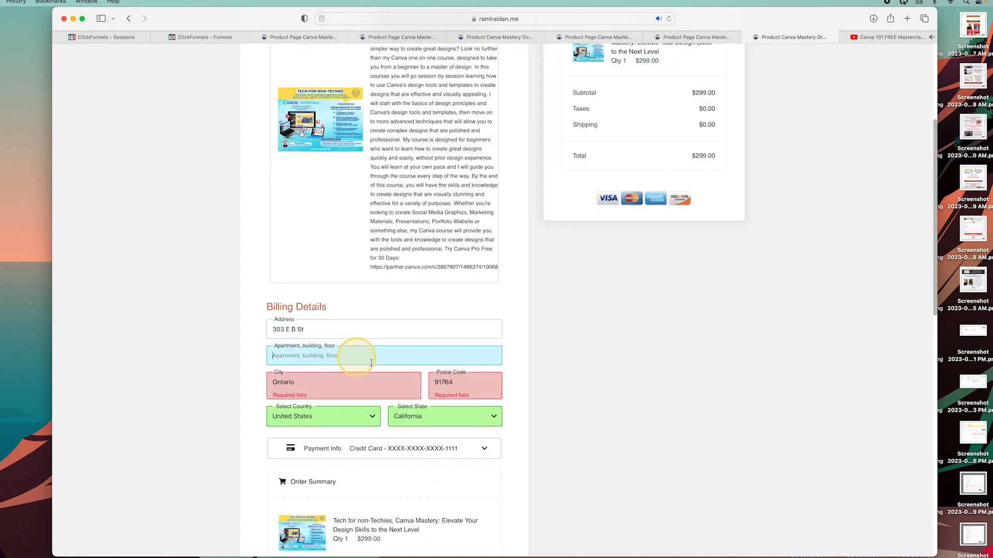
{"action": "left_click", "coordinate": [327, 390]}
{"action": "left_click", "coordinate": [522, 422]}
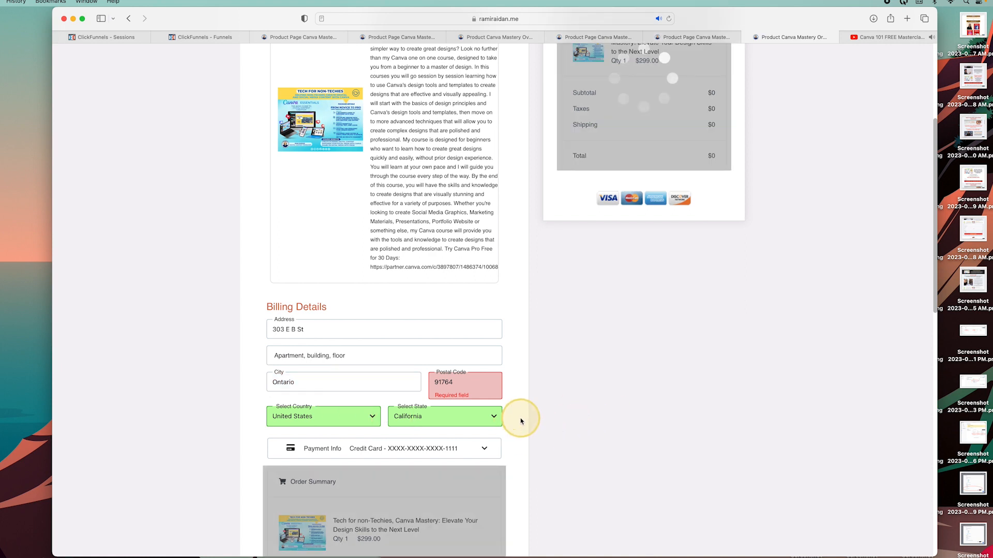
{"action": "scroll", "coordinate": [519, 424], "scroll_direction": "down", "scroll_amount": 3}
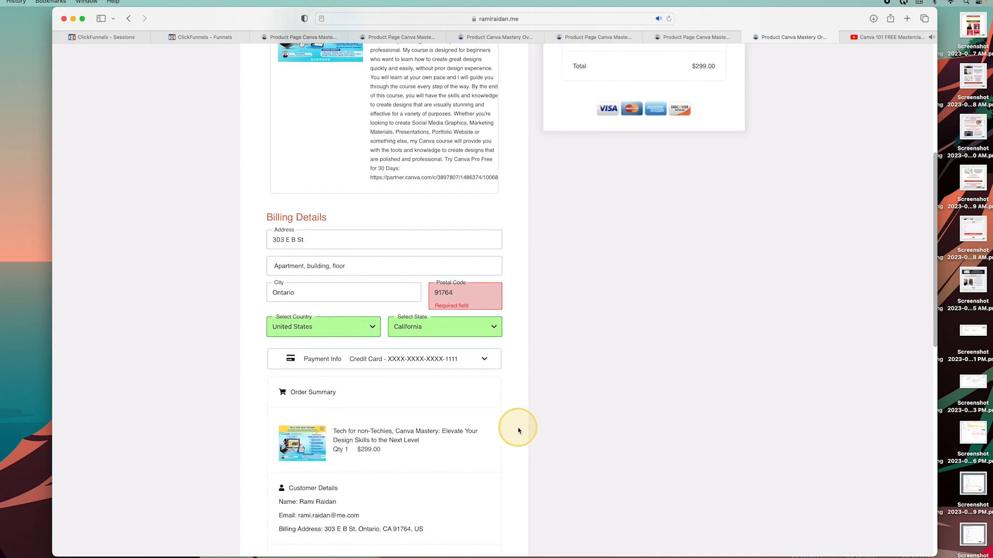
{"action": "scroll", "coordinate": [445, 382], "scroll_direction": "down", "scroll_amount": 6}
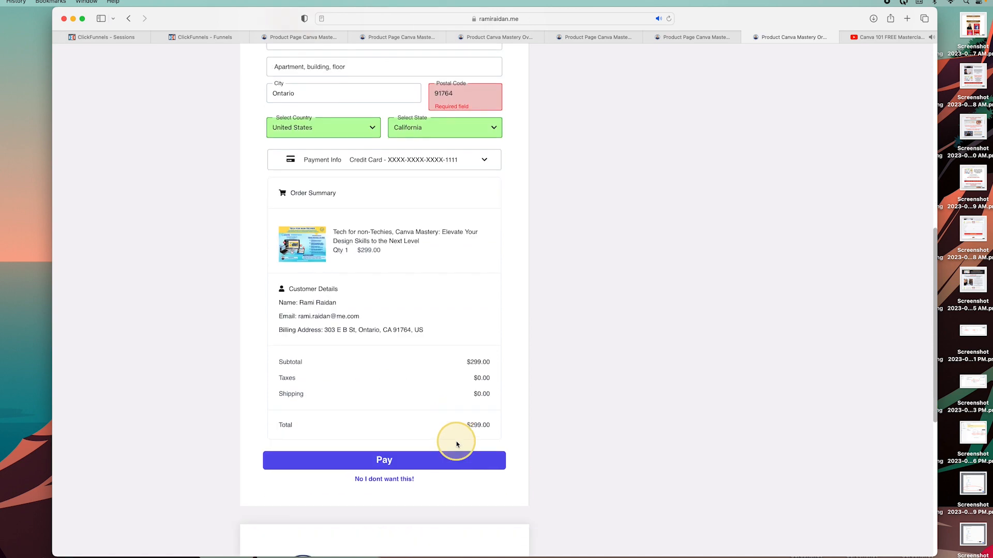
{"action": "scroll", "coordinate": [457, 445], "scroll_direction": "down", "scroll_amount": 1}
{"action": "left_click", "coordinate": [399, 437]}
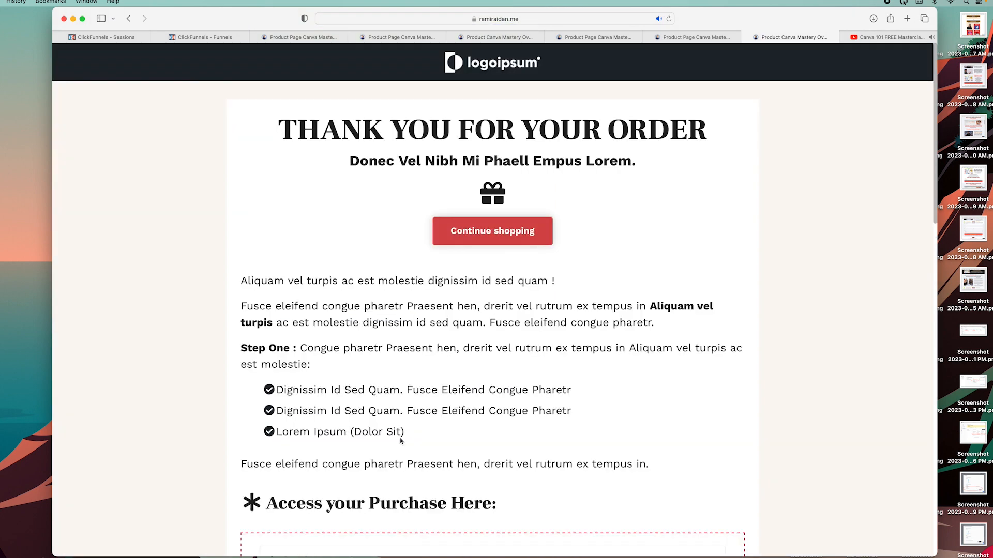
Review the thank-you page confirming the paid Canva Mastery order.
{"action": "scroll", "coordinate": [400, 440], "scroll_direction": "down", "scroll_amount": 10}
{"action": "left_click", "coordinate": [515, 253]}
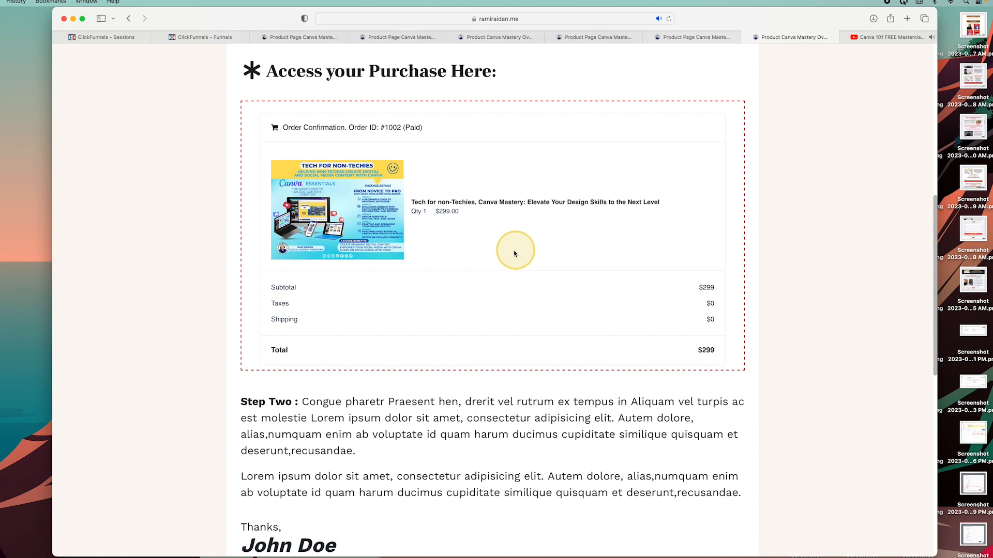
{"action": "scroll", "coordinate": [505, 298], "scroll_direction": "down", "scroll_amount": 10}
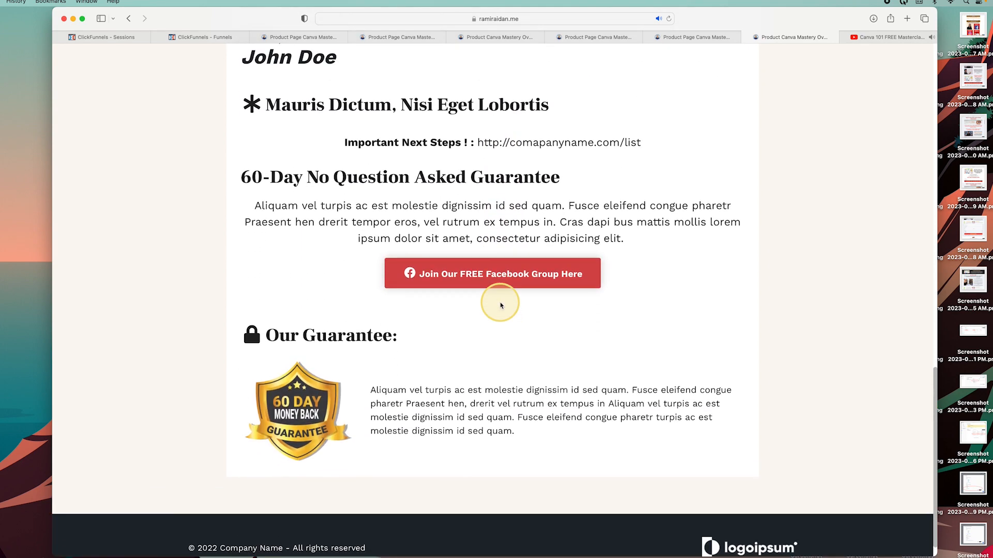
{"action": "scroll", "coordinate": [500, 305], "scroll_direction": "up", "scroll_amount": 17}
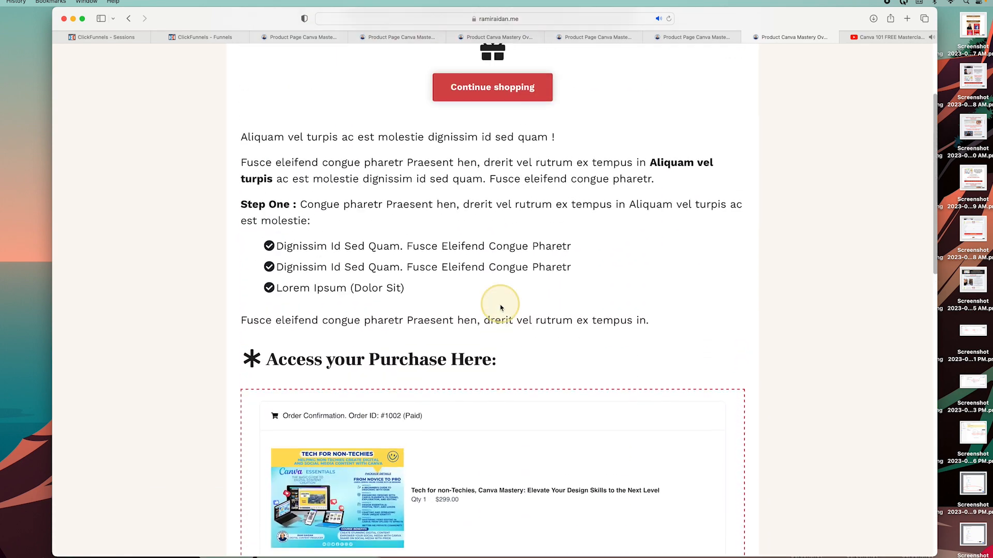
{"action": "scroll", "coordinate": [500, 307], "scroll_direction": "up", "scroll_amount": 4}
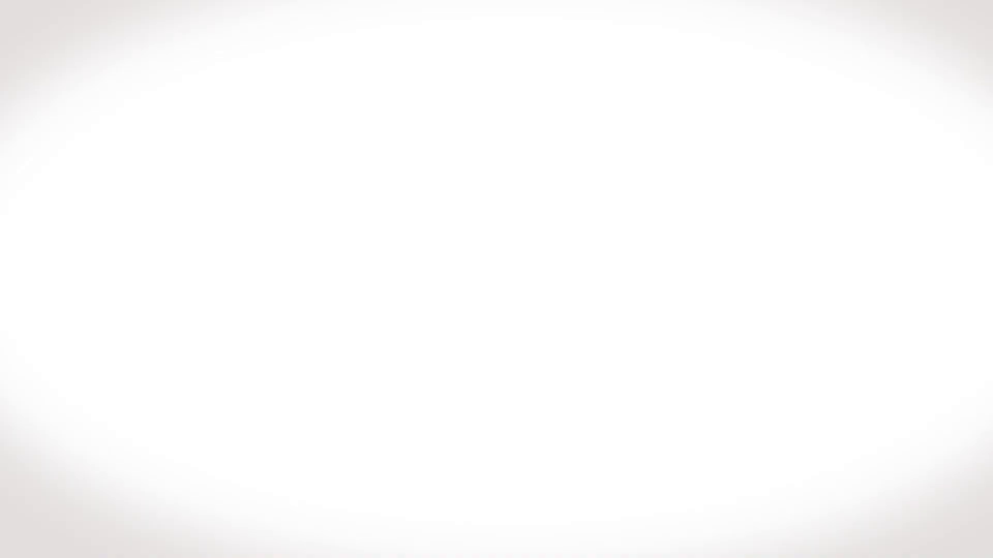